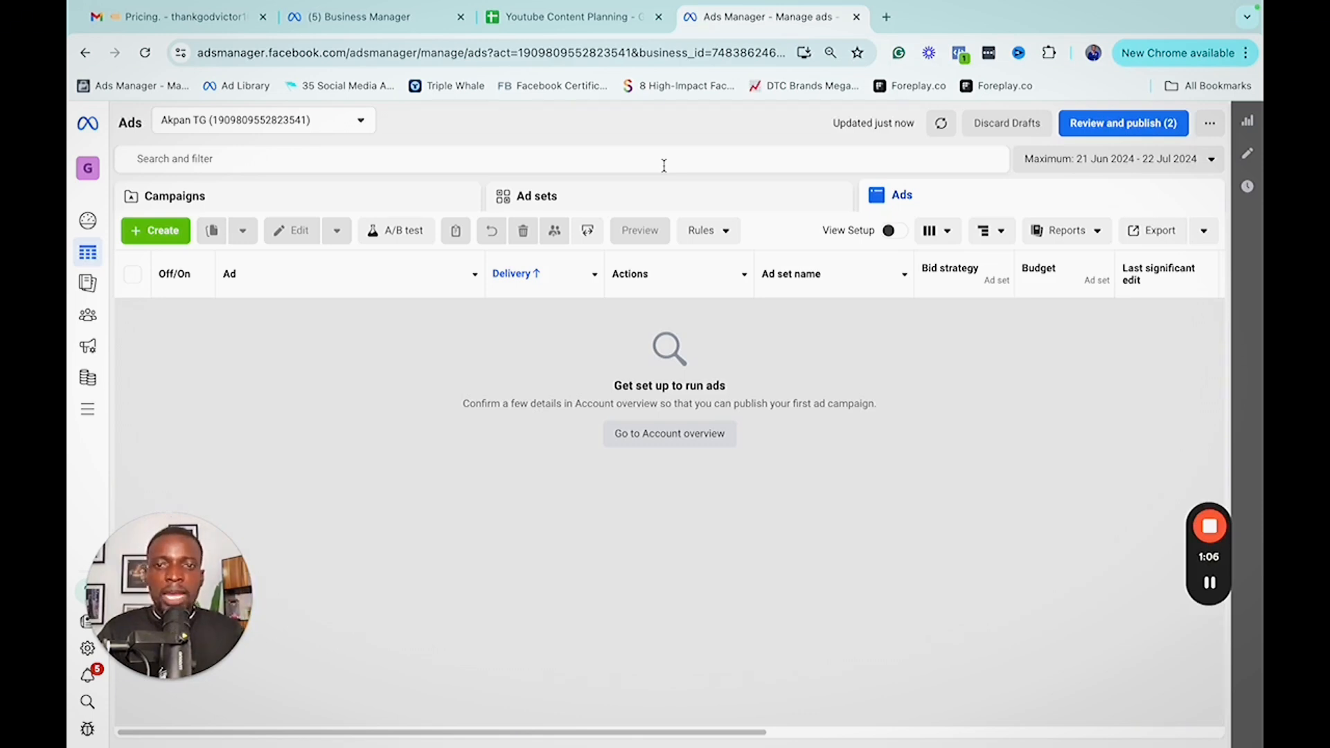
- Create a new auction campaign with the Sales objective, using the manual sales campaign setup
{"action": "left_click", "coordinate": [174, 238]}
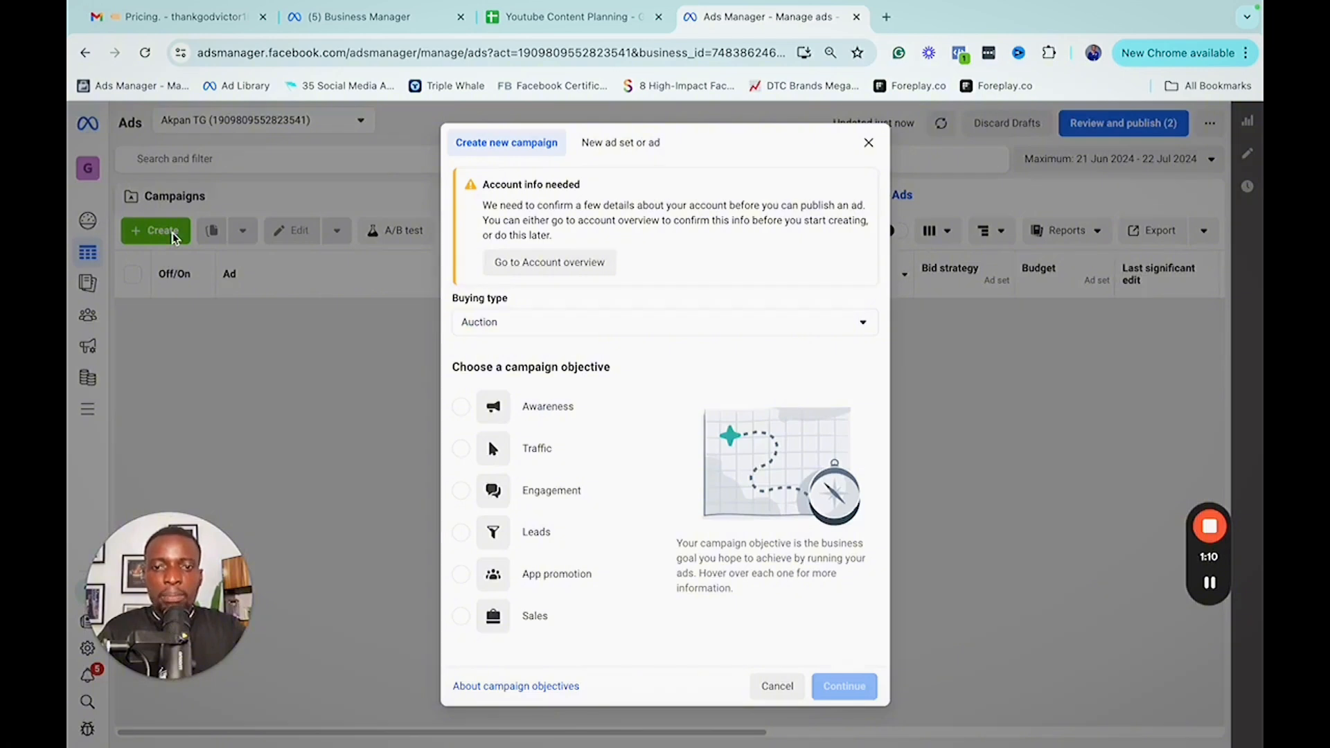
{"action": "scroll", "coordinate": [600, 351], "scroll_direction": "down", "scroll_amount": 1}
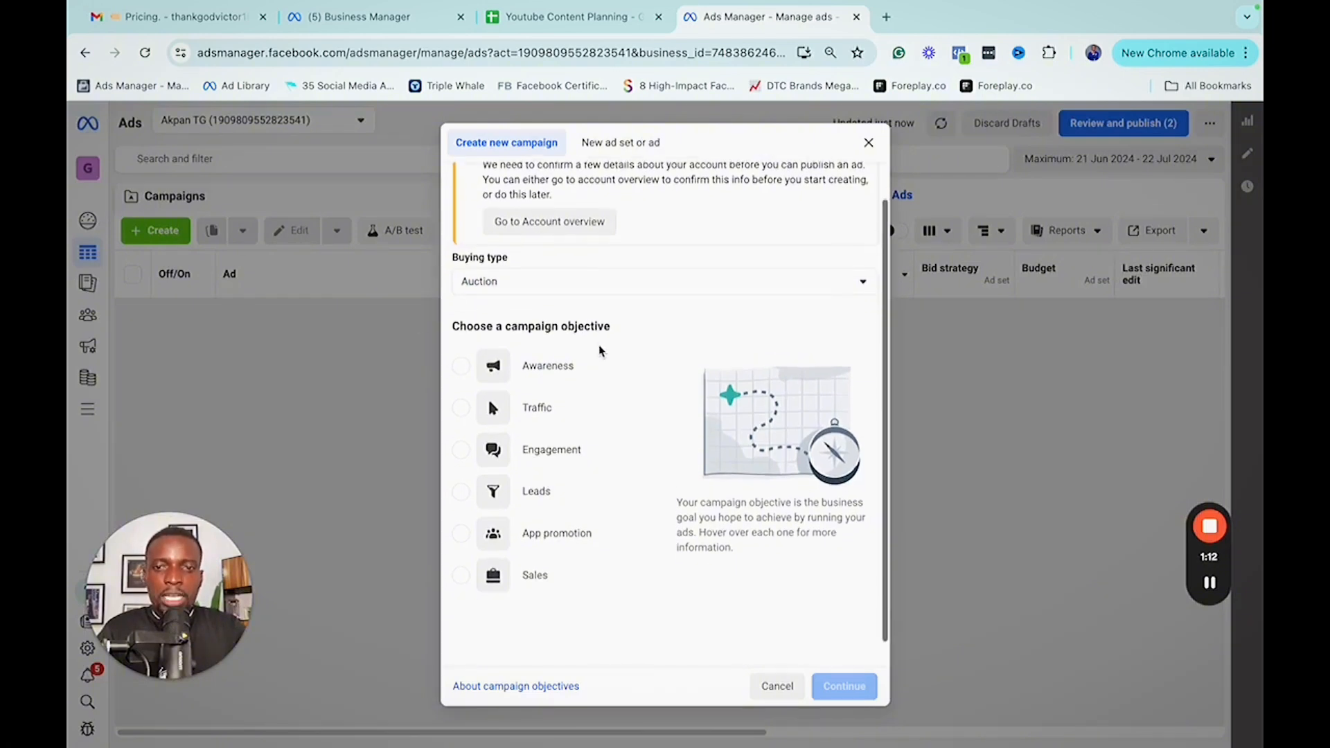
{"action": "scroll", "coordinate": [600, 351], "scroll_direction": "up", "scroll_amount": 1}
{"action": "scroll", "coordinate": [600, 352], "scroll_direction": "down", "scroll_amount": 2}
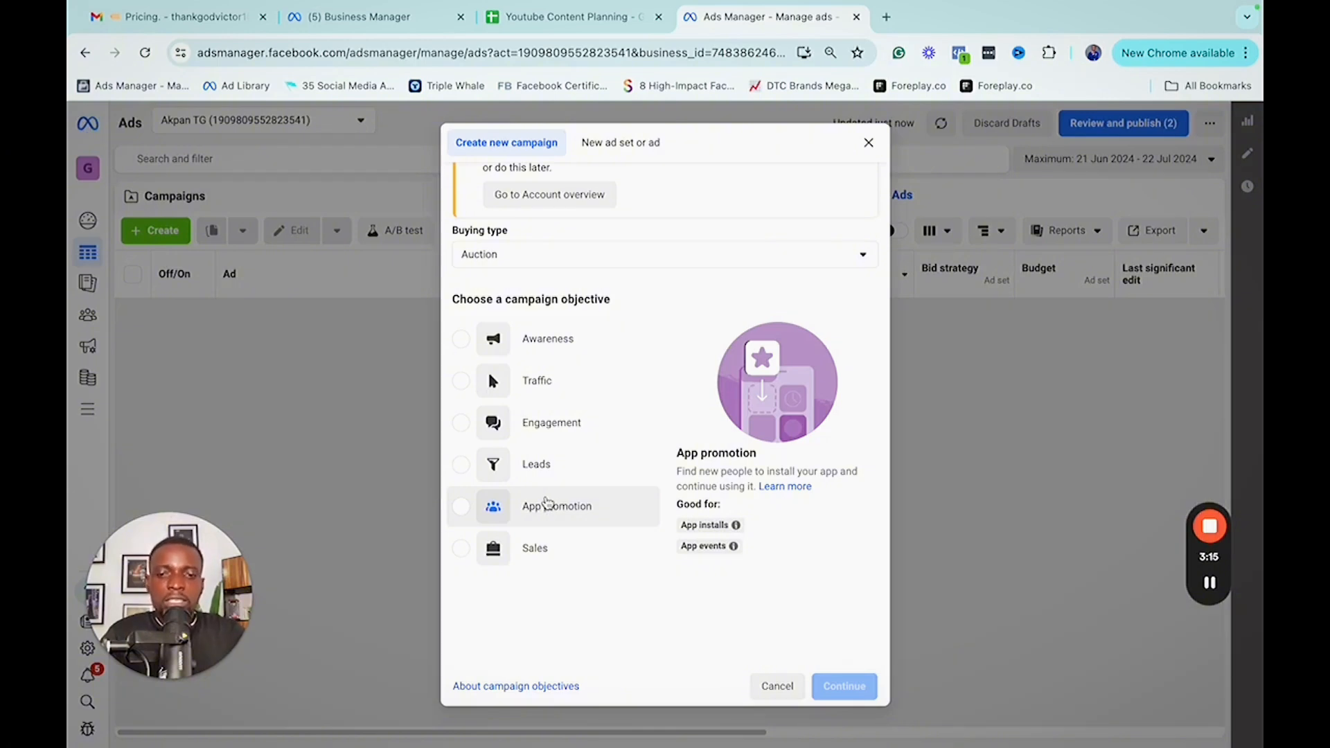
{"action": "left_click", "coordinate": [553, 553]}
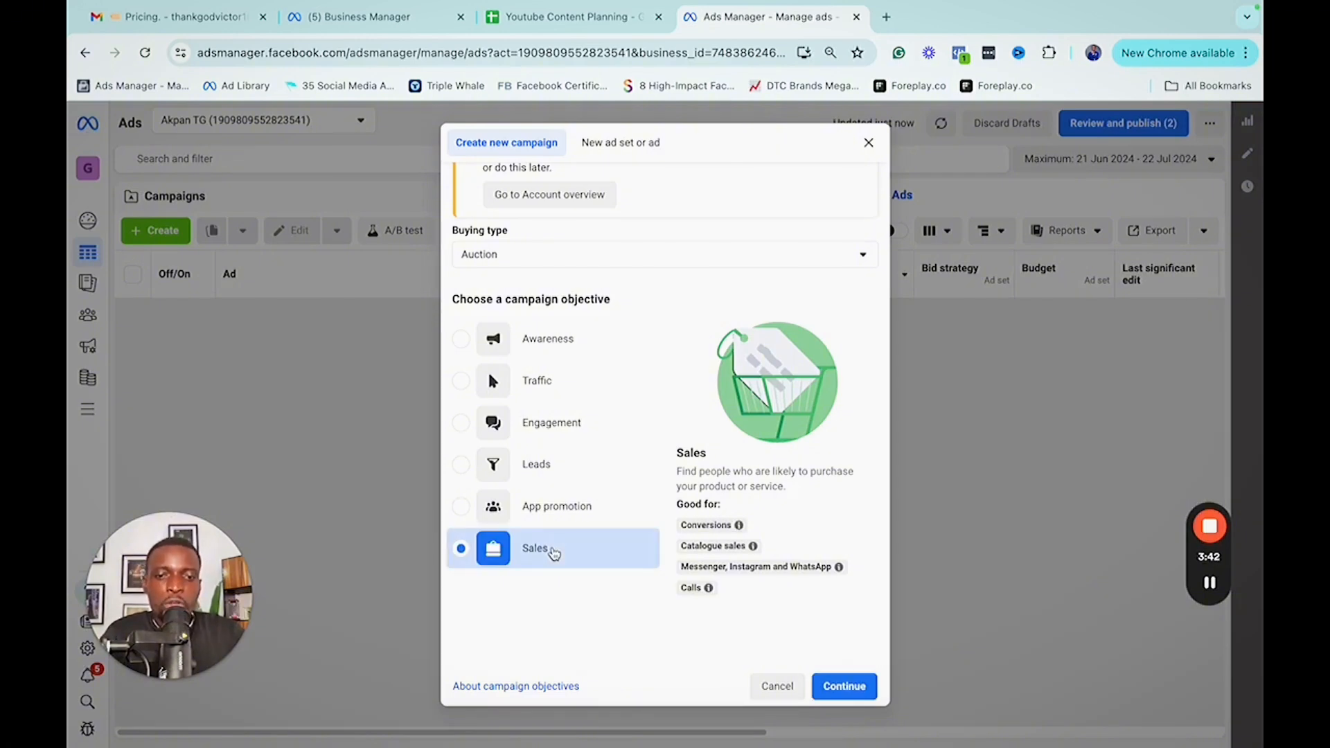
{"action": "left_click", "coordinate": [843, 685]}
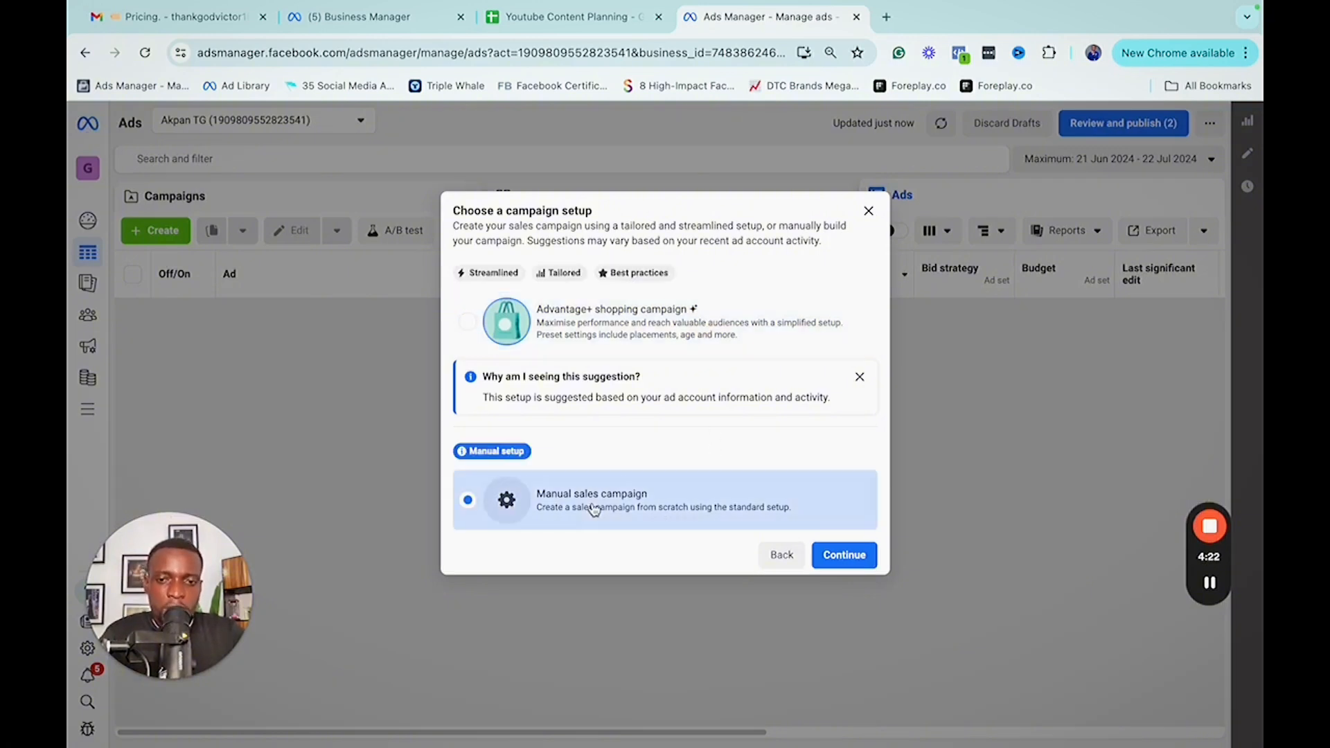
{"action": "left_click", "coordinate": [834, 558]}
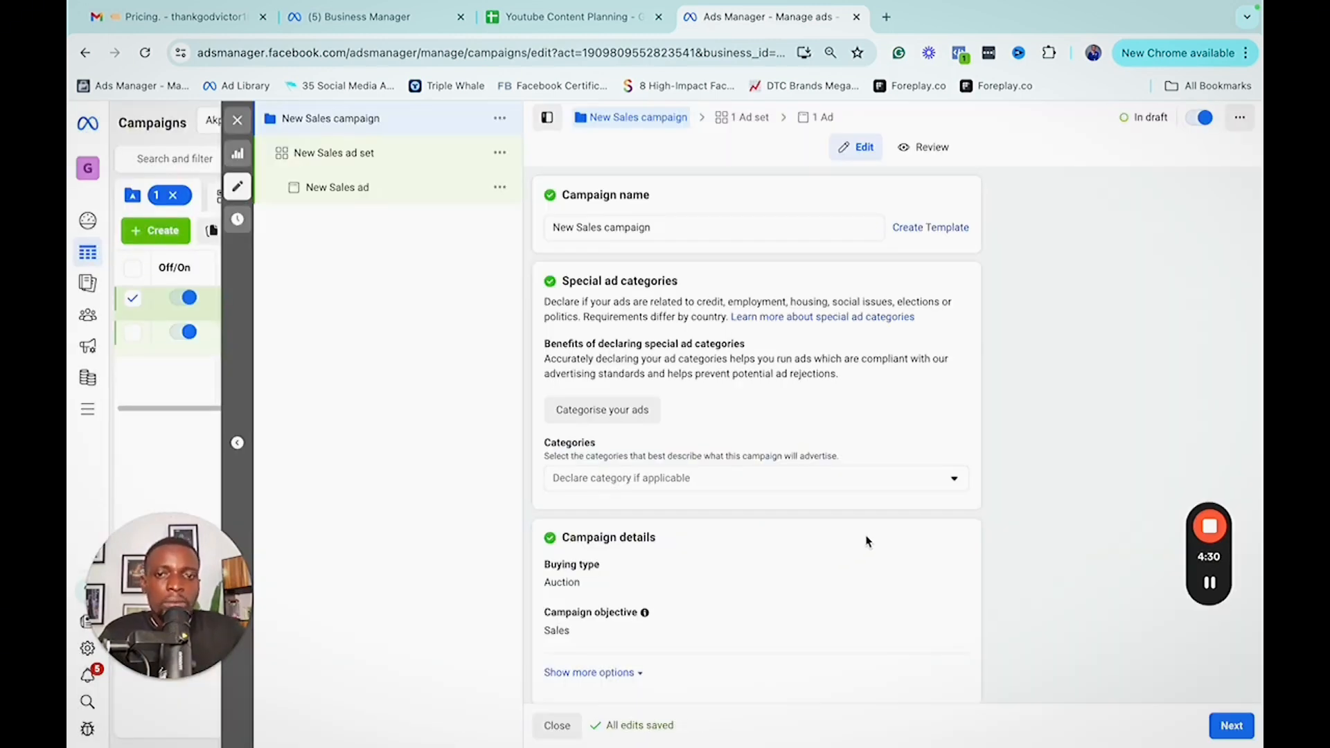
- Examine the new campaign's name and the available special ad categories without declaring one
{"action": "left_click", "coordinate": [672, 232]}
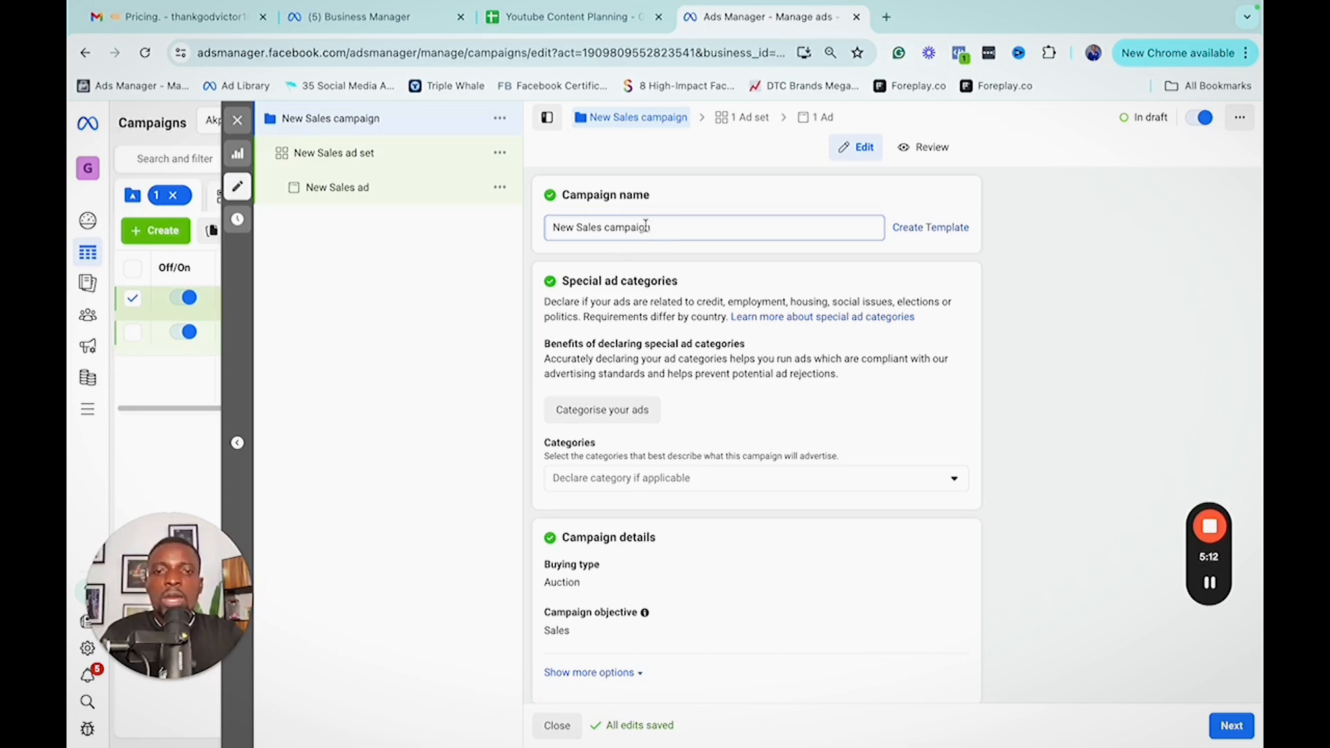
{"action": "left_click_drag", "start_coordinate": [651, 227], "coordinate": [552, 227]}
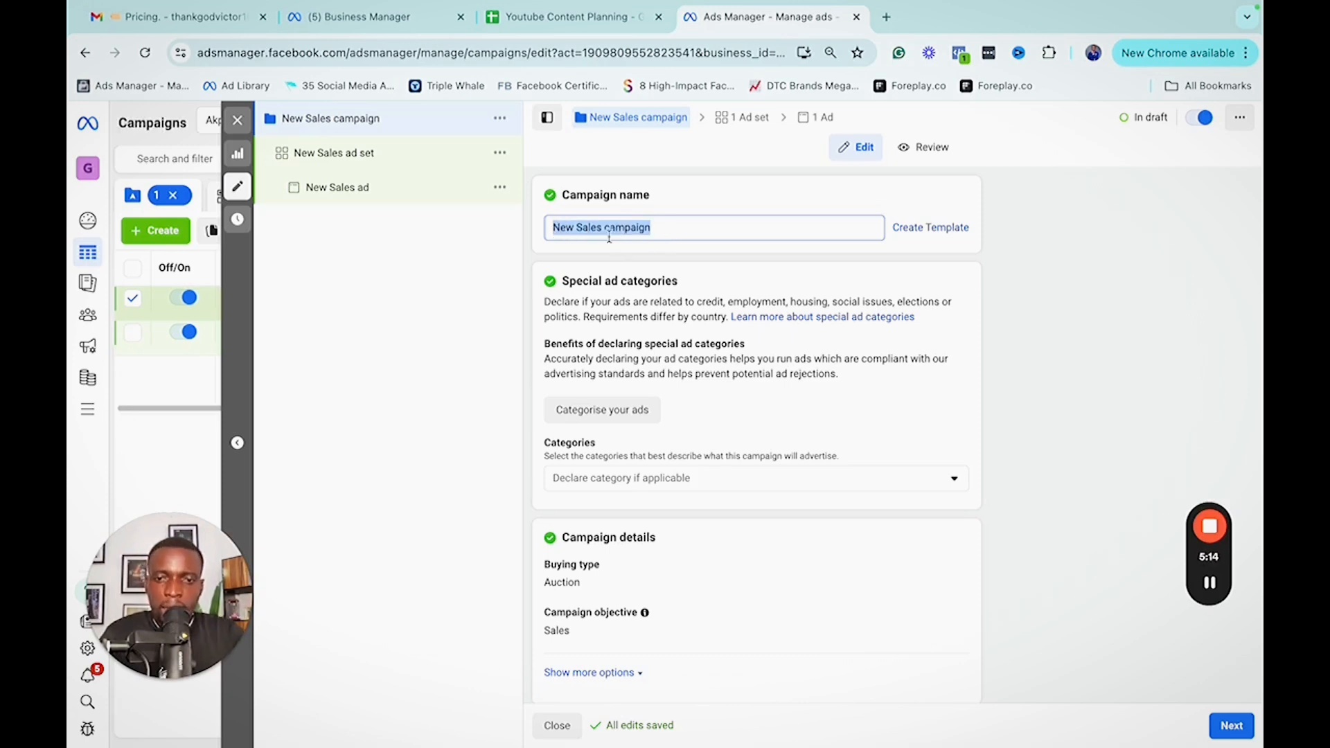
{"action": "scroll", "coordinate": [712, 288], "scroll_direction": "down", "scroll_amount": 3}
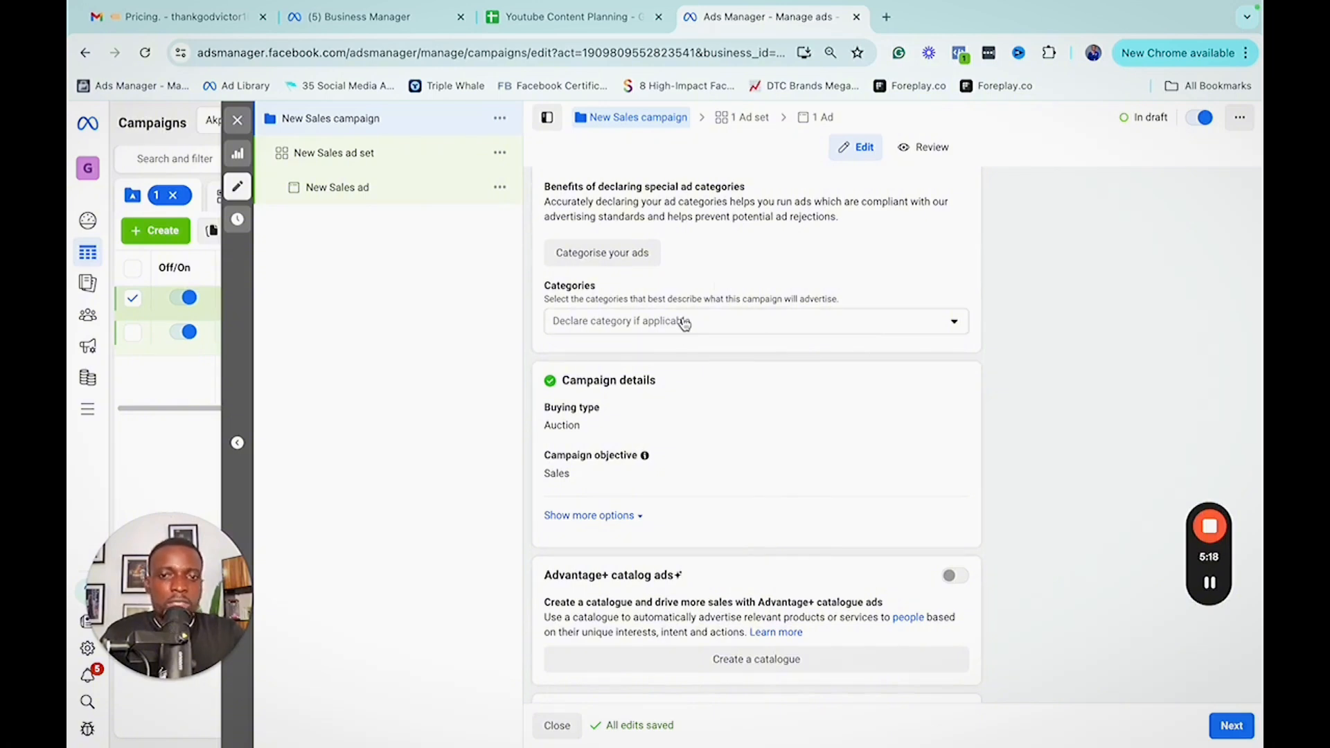
{"action": "left_click", "coordinate": [684, 322]}
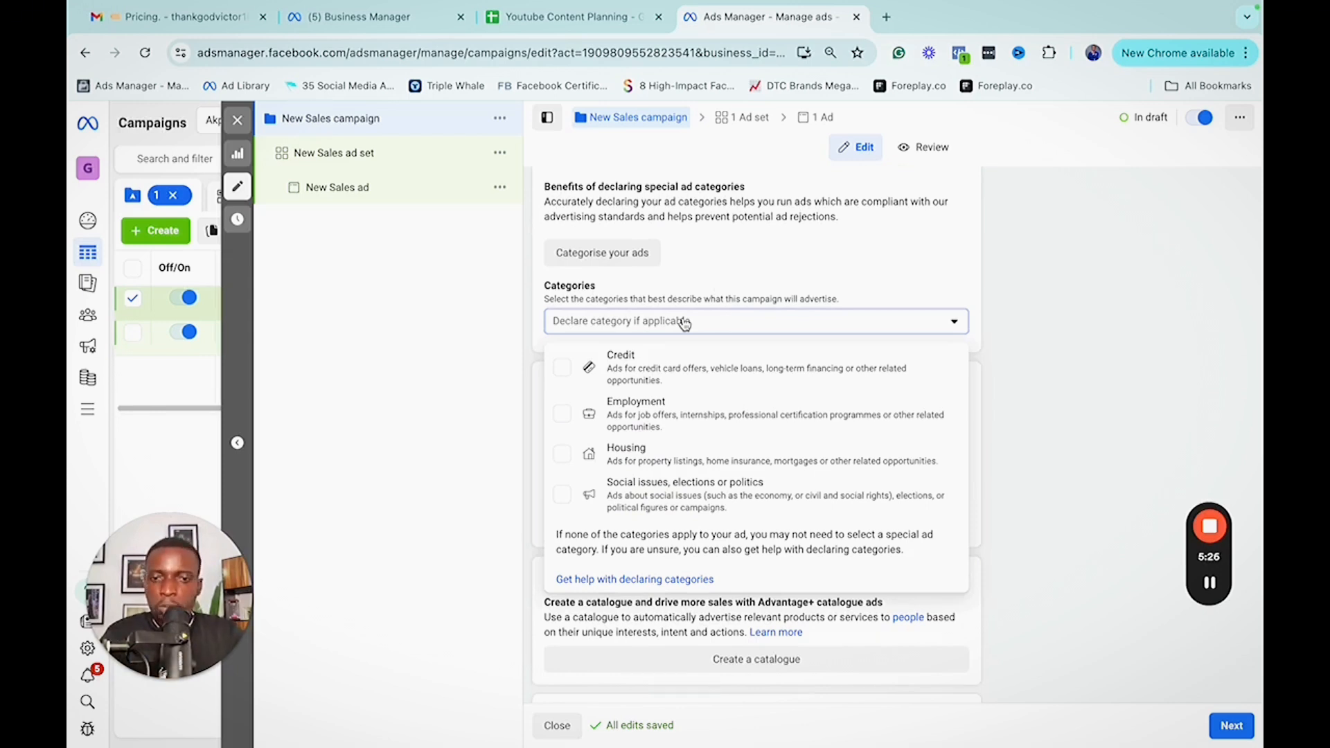
{"action": "left_click", "coordinate": [781, 284]}
{"action": "scroll", "coordinate": [642, 484], "scroll_direction": "down", "scroll_amount": 3}
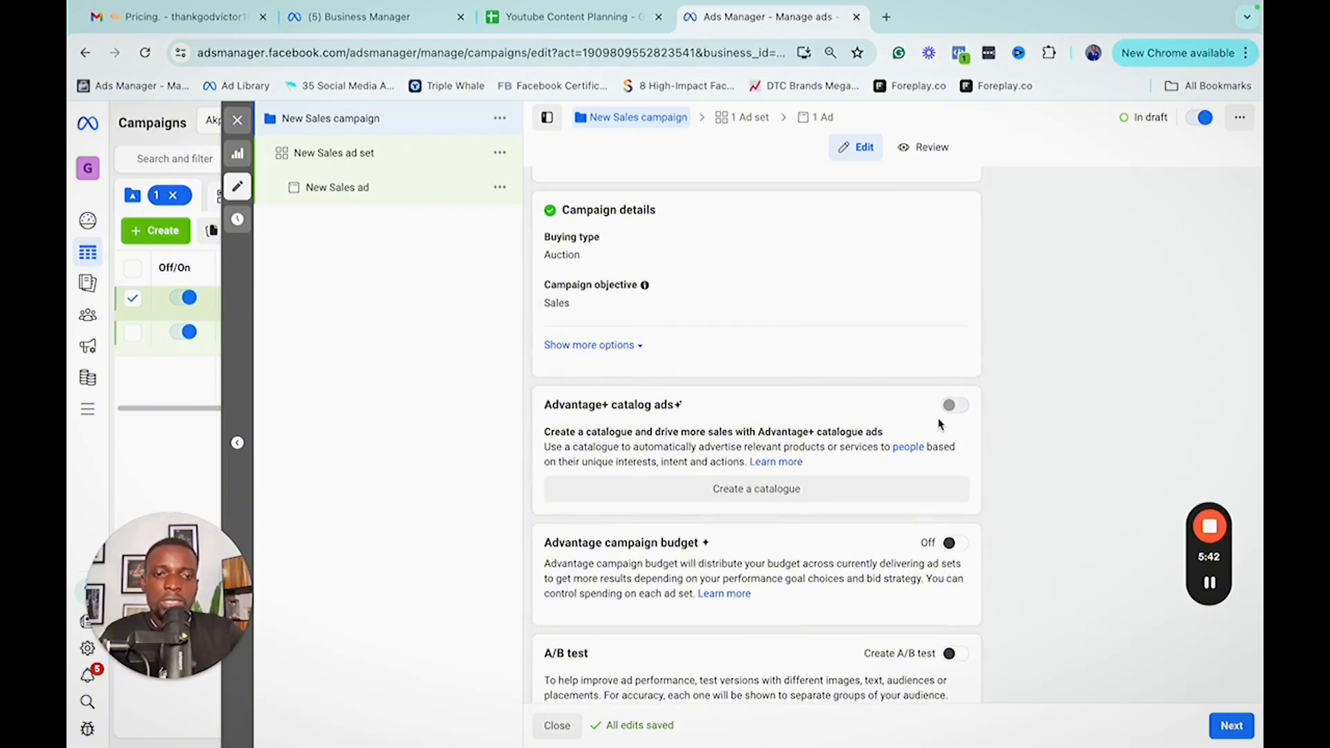
- Switch Advantage campaign budget on to view its budget options, and switch it off again
{"action": "scroll", "coordinate": [922, 416], "scroll_direction": "down", "scroll_amount": 4}
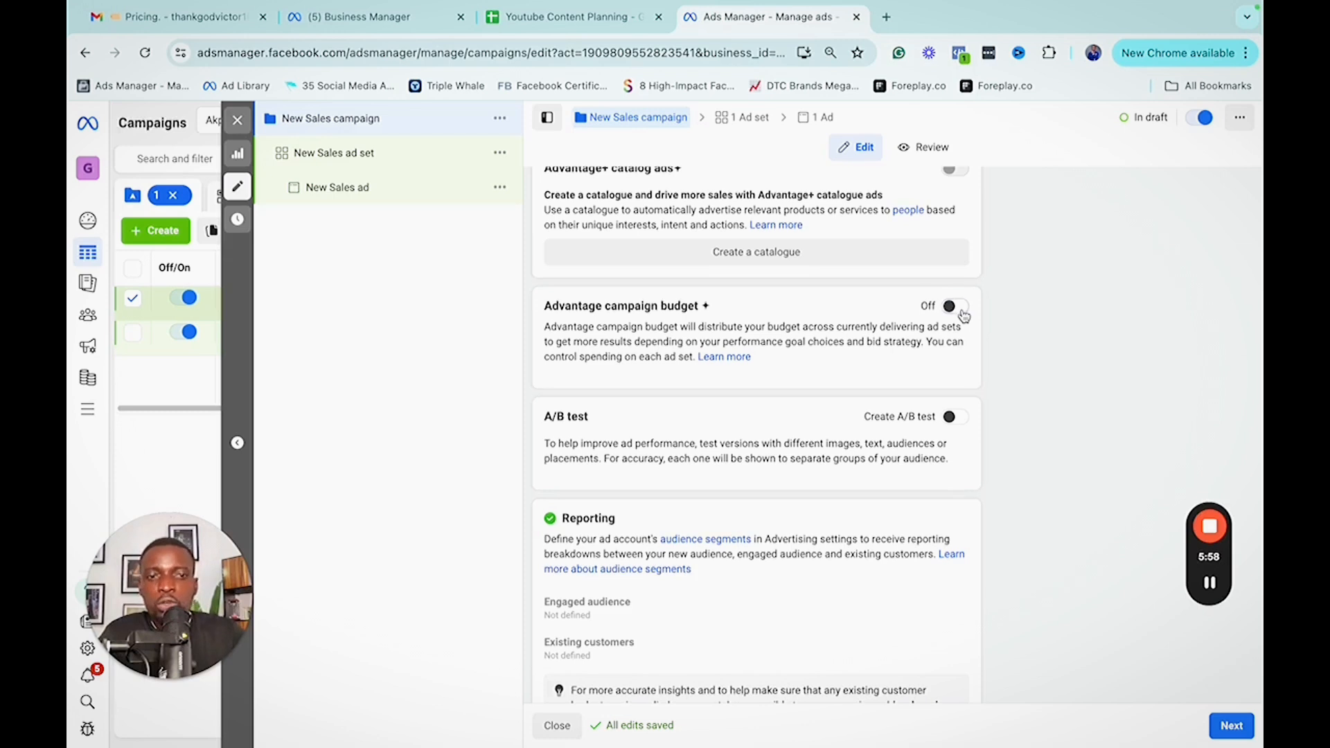
{"action": "left_click", "coordinate": [963, 314]}
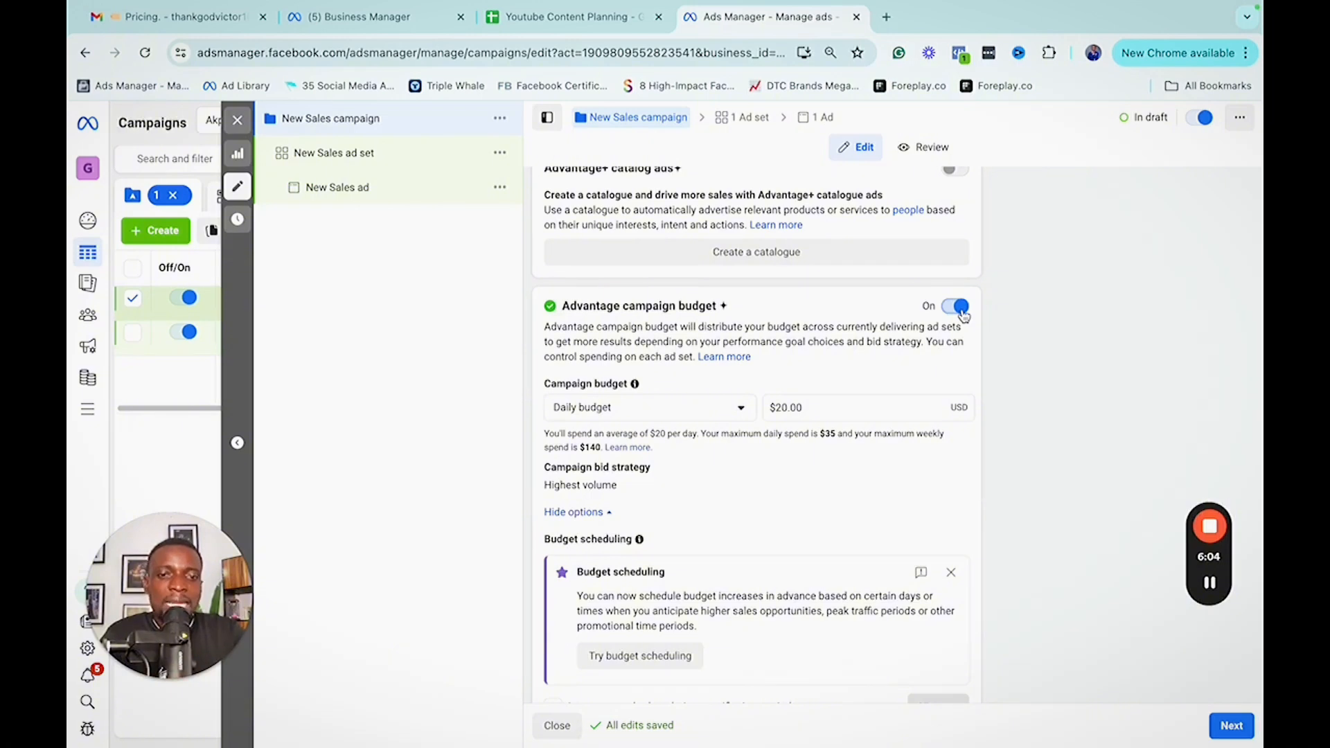
{"action": "left_click", "coordinate": [963, 314]}
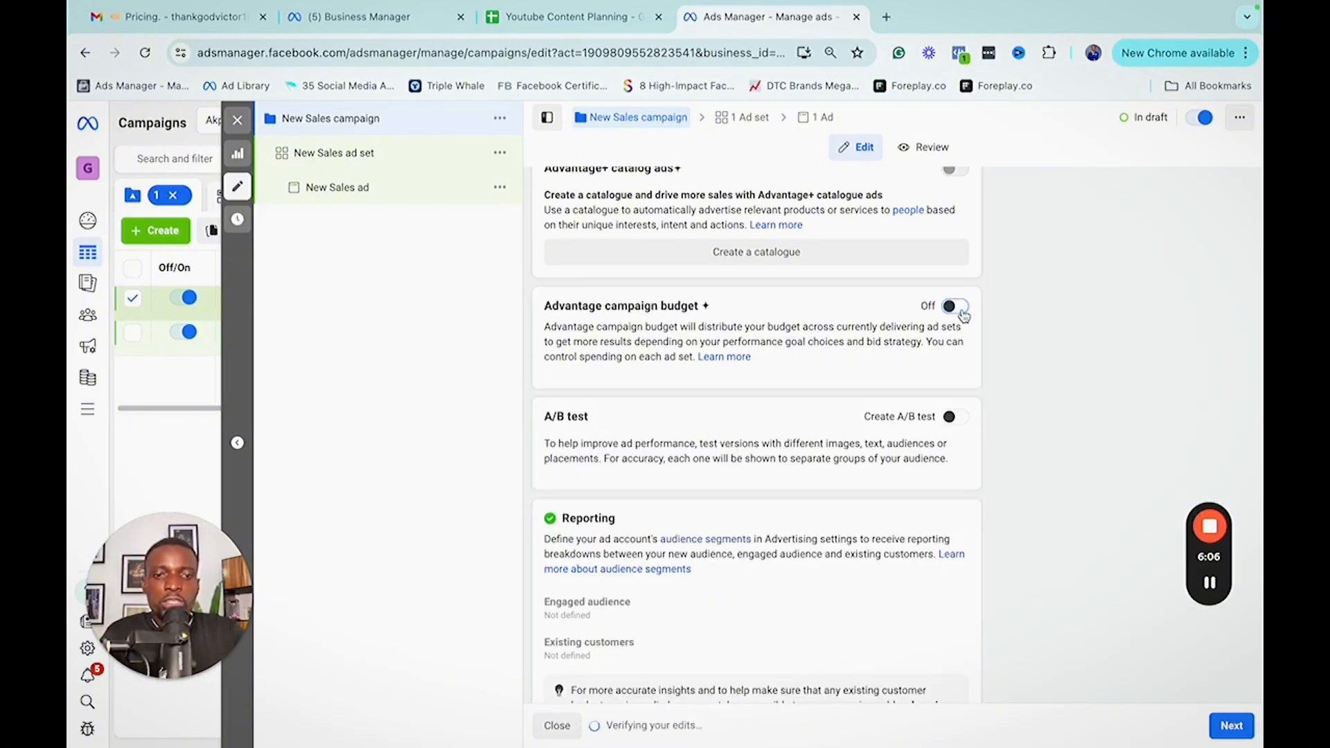
- Check the campaign's A/B test and Reporting sections and continue to the ad set settings
{"action": "scroll", "coordinate": [898, 361], "scroll_direction": "down", "scroll_amount": 1}
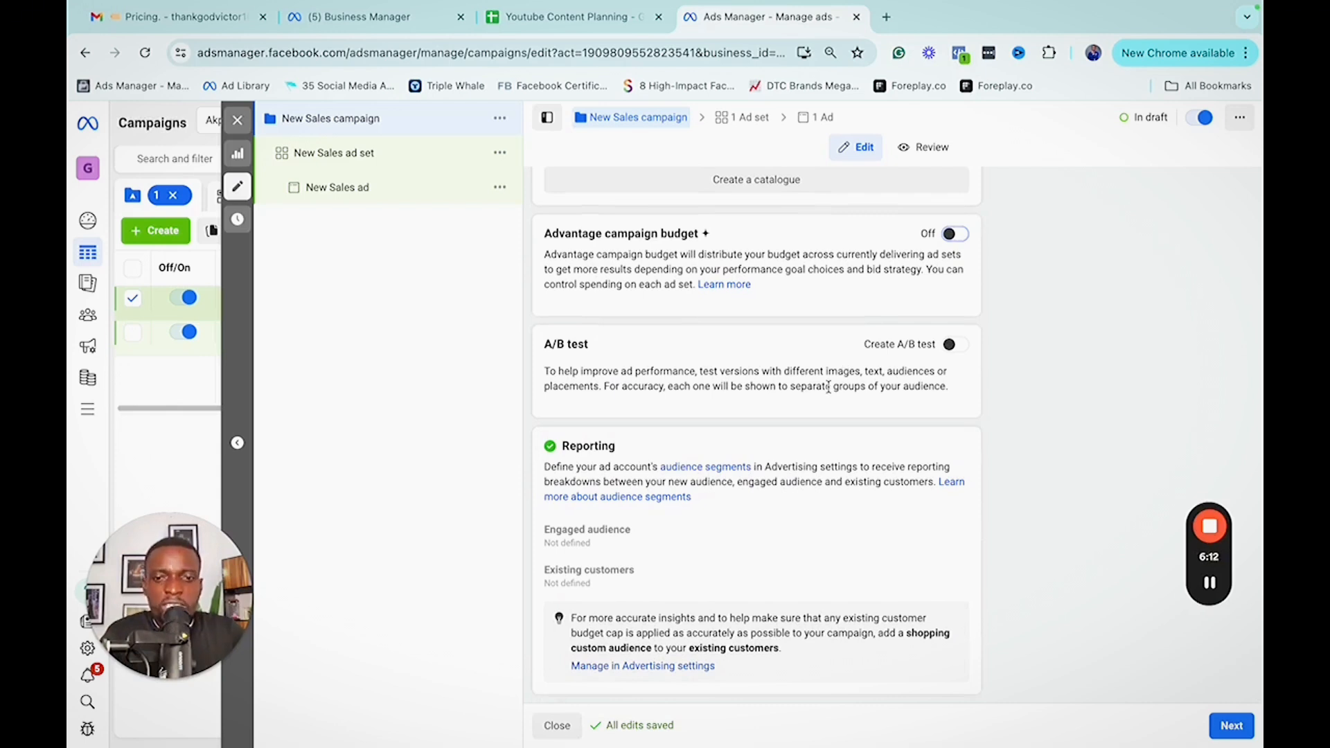
{"action": "scroll", "coordinate": [810, 402], "scroll_direction": "up", "scroll_amount": 2}
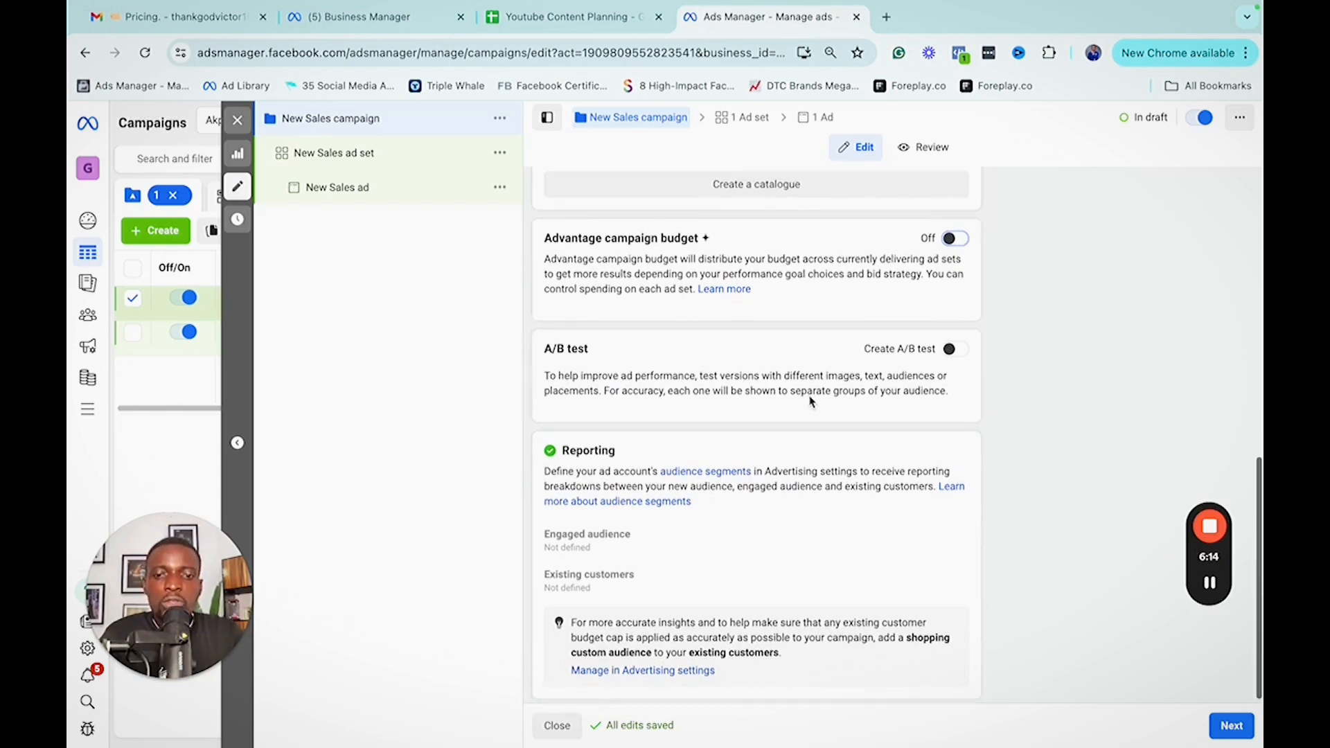
{"action": "scroll", "coordinate": [811, 402], "scroll_direction": "down", "scroll_amount": 2}
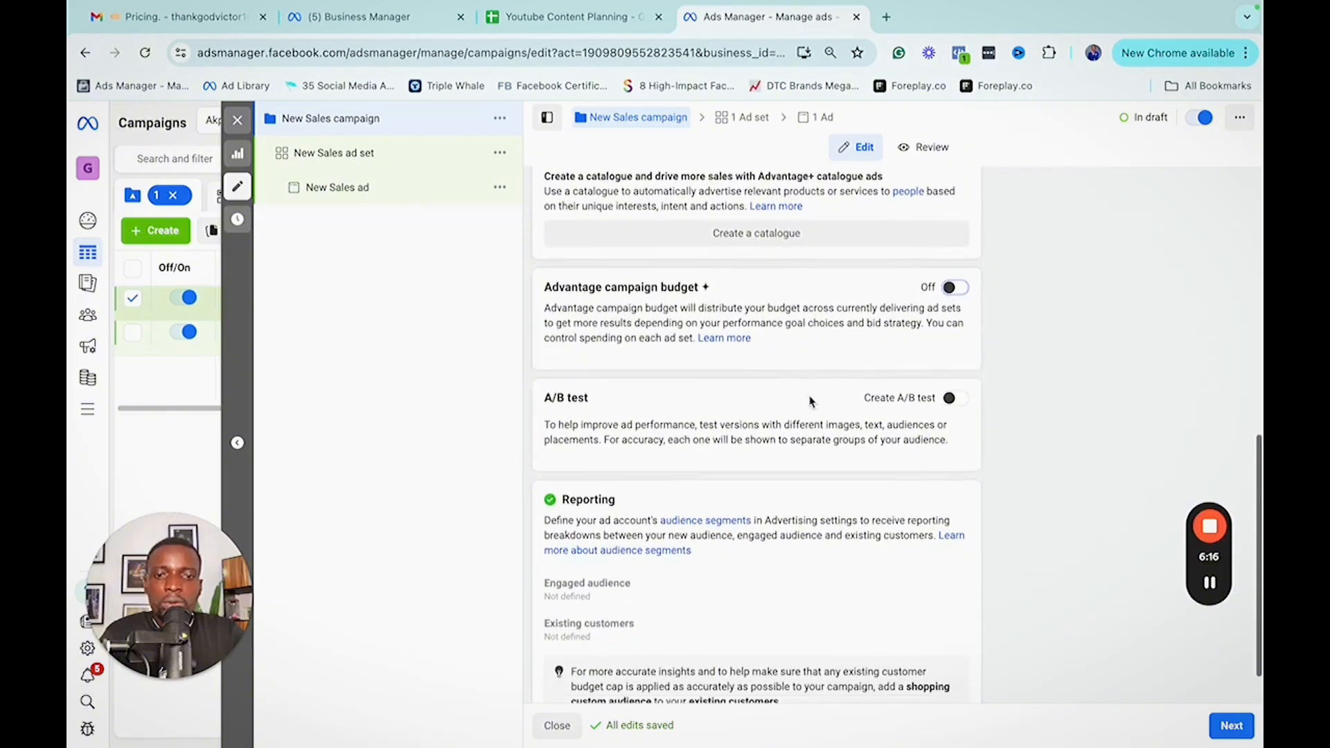
{"action": "scroll", "coordinate": [812, 402], "scroll_direction": "up", "scroll_amount": 3}
{"action": "scroll", "coordinate": [810, 402], "scroll_direction": "down", "scroll_amount": 3}
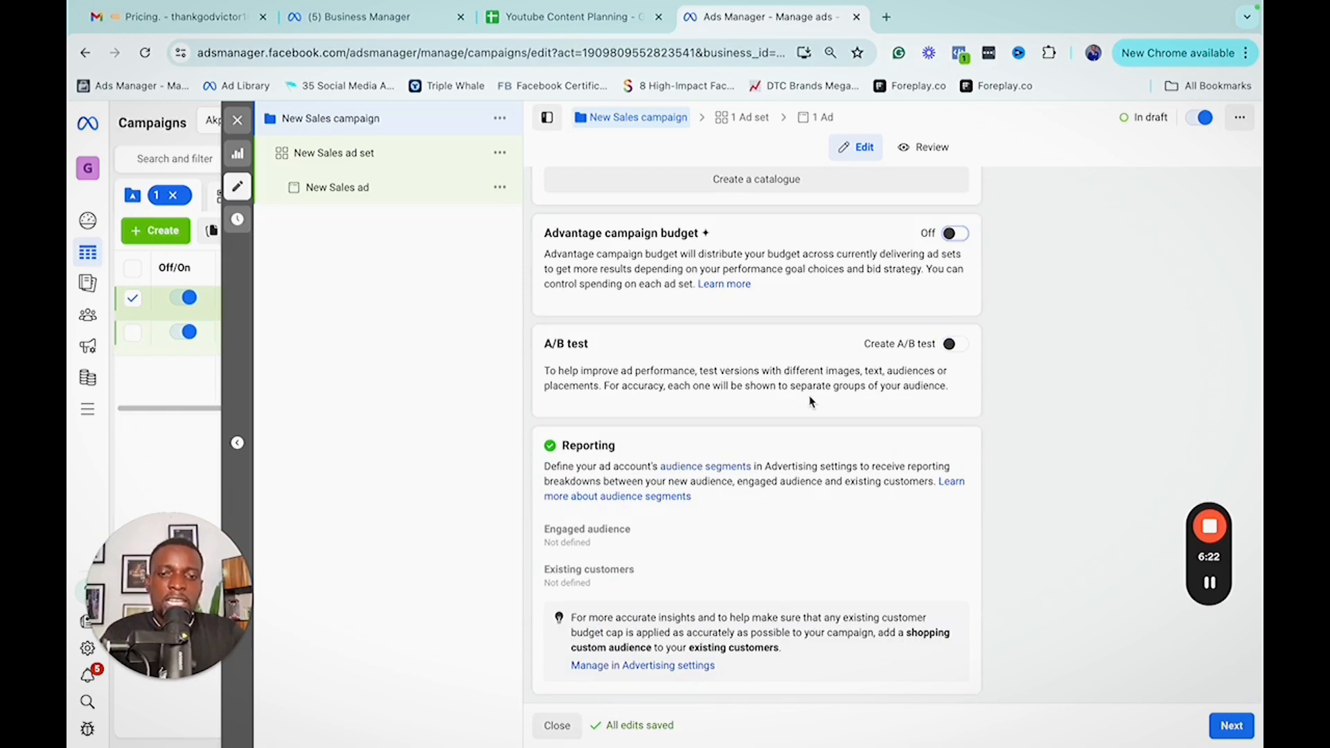
{"action": "left_click", "coordinate": [1224, 724]}
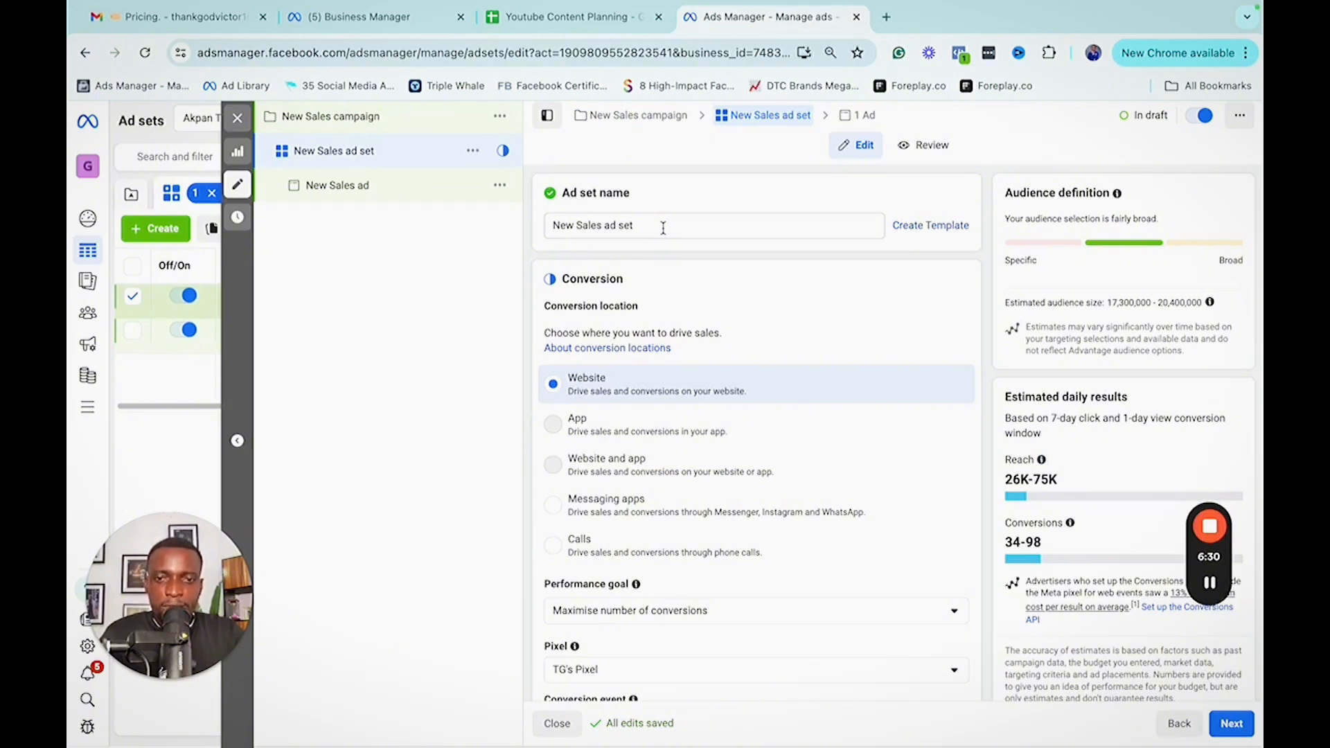
- Keep Website as the ad set's conversion location and choose Maximise number of conversions as the performance goal
{"action": "scroll", "coordinate": [679, 336], "scroll_direction": "down", "scroll_amount": 1}
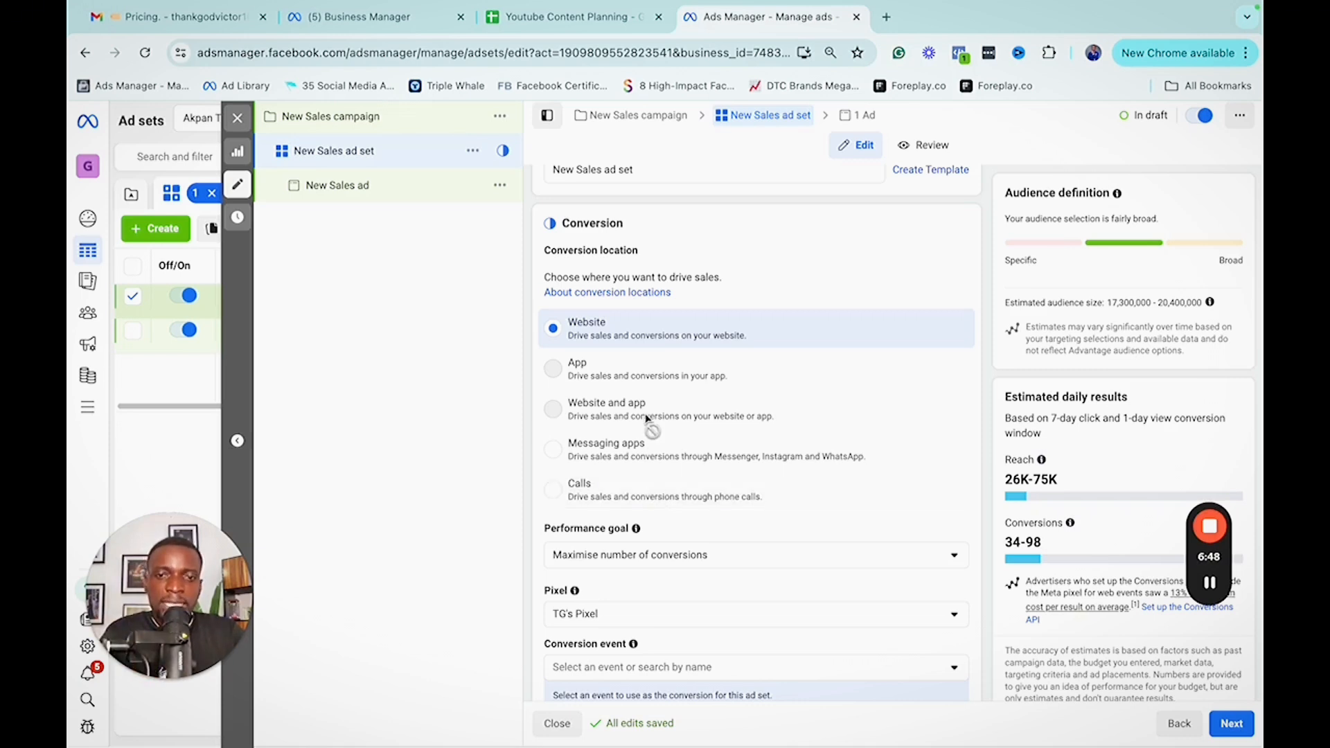
{"action": "mouse_move", "coordinate": [646, 419]}
{"action": "scroll", "coordinate": [712, 487], "scroll_direction": "down", "scroll_amount": 2}
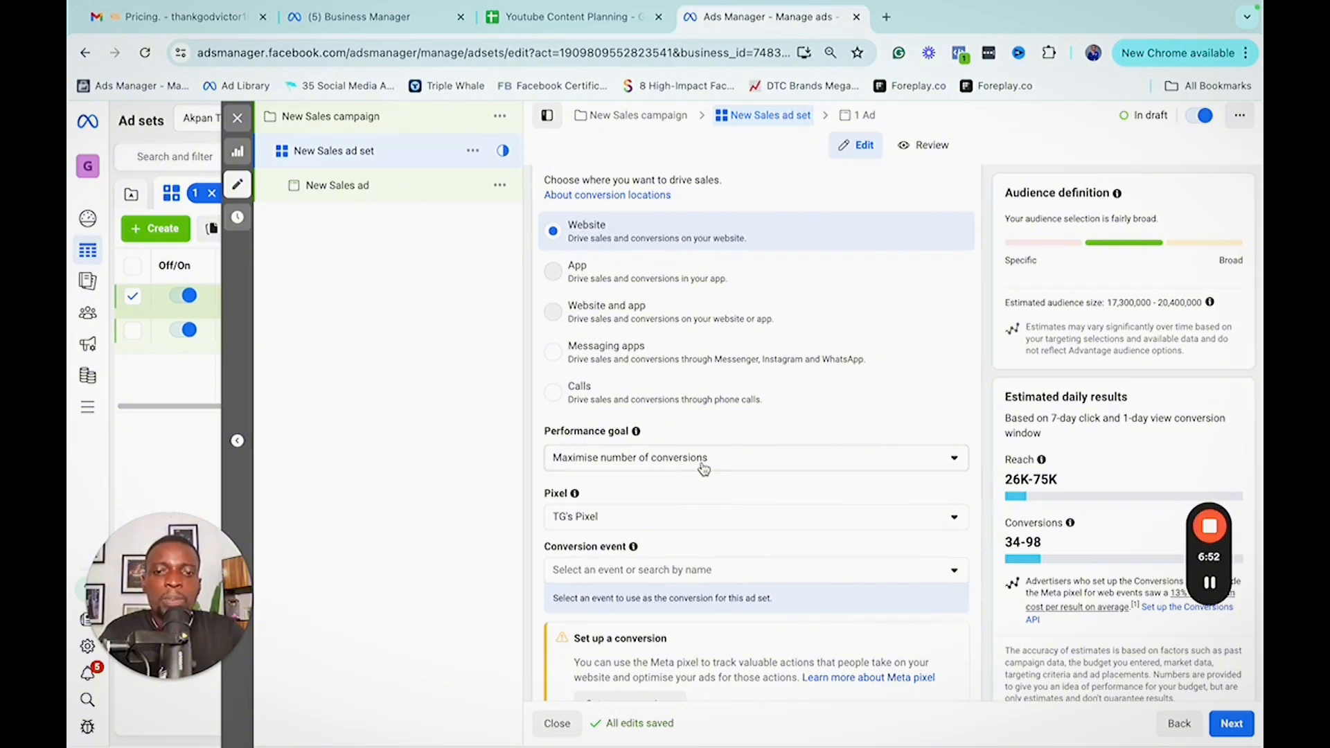
{"action": "left_click", "coordinate": [706, 467]}
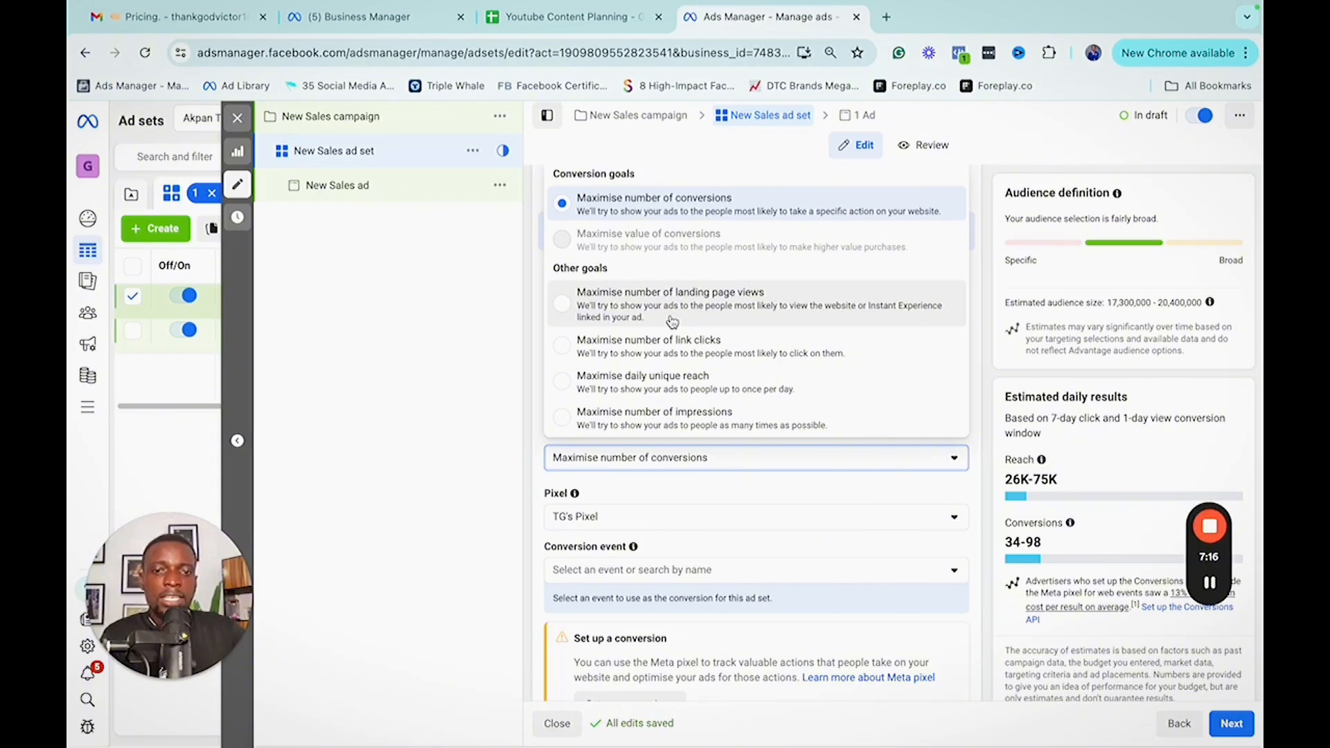
{"action": "scroll", "coordinate": [672, 321], "scroll_direction": "down", "scroll_amount": 1}
{"action": "scroll", "coordinate": [675, 335], "scroll_direction": "up", "scroll_amount": 2}
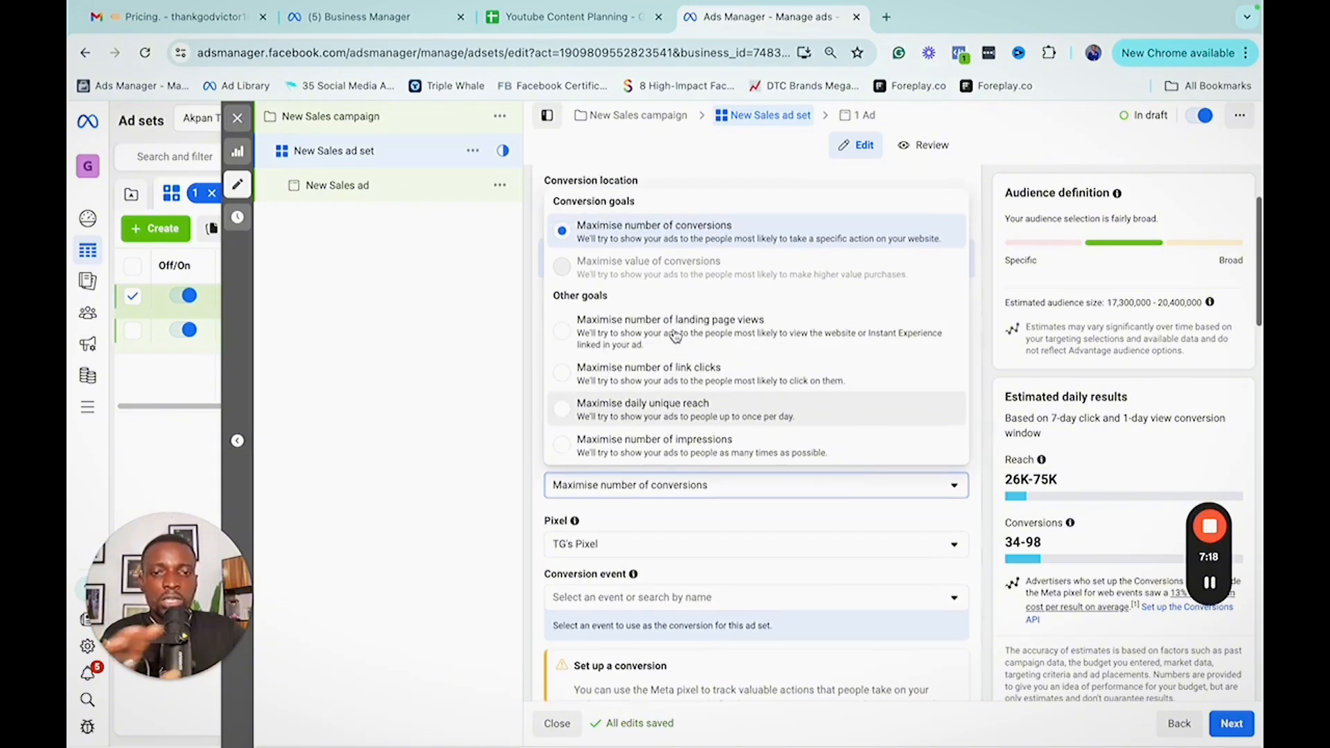
{"action": "scroll", "coordinate": [675, 335], "scroll_direction": "up", "scroll_amount": 1}
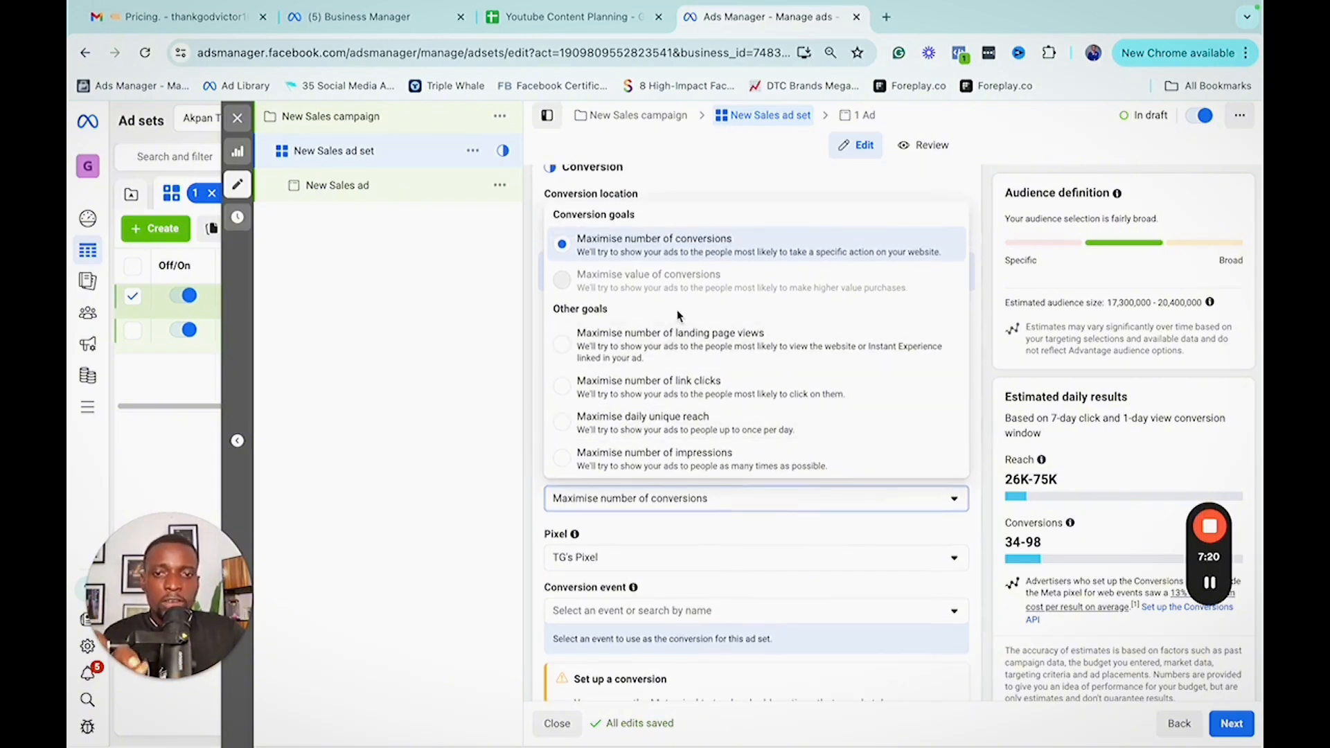
{"action": "left_click", "coordinate": [679, 258]}
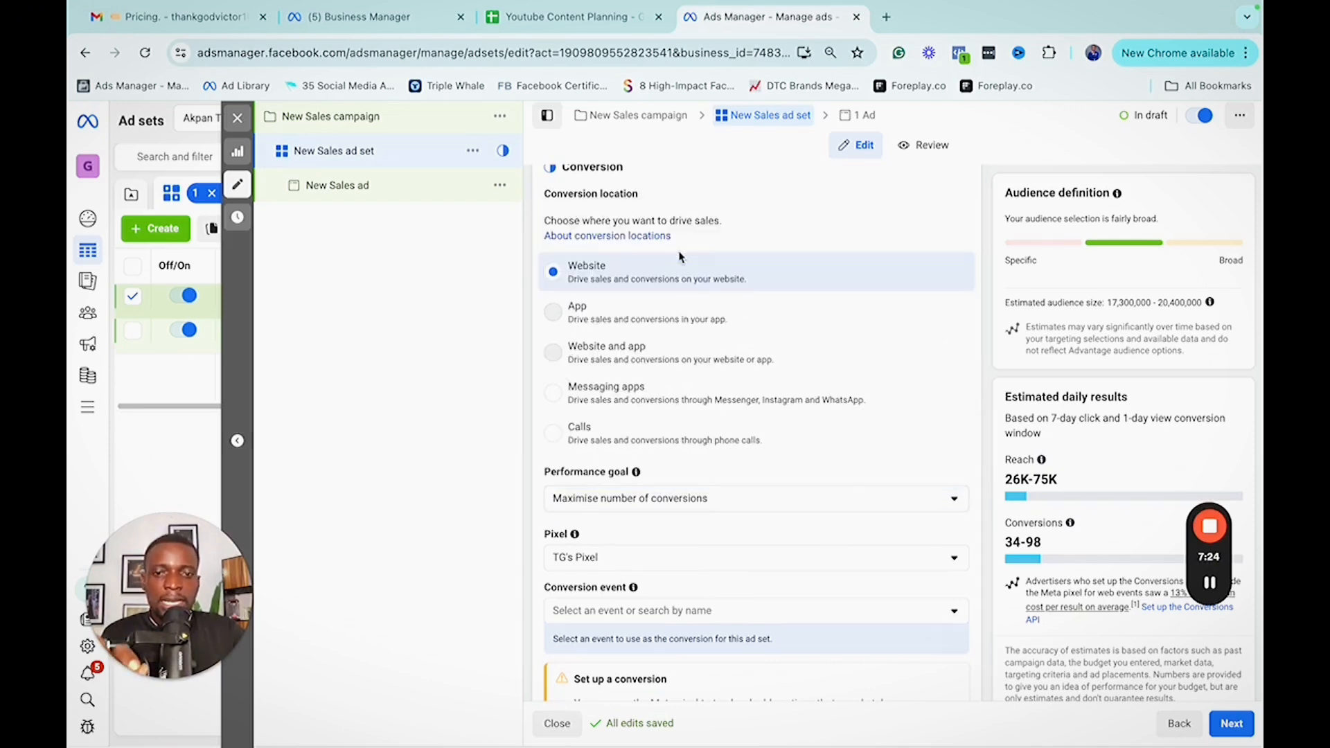
- Examine the pixels available for the ad set and the explanation of the Meta pixel
{"action": "scroll", "coordinate": [670, 291], "scroll_direction": "down", "scroll_amount": 4}
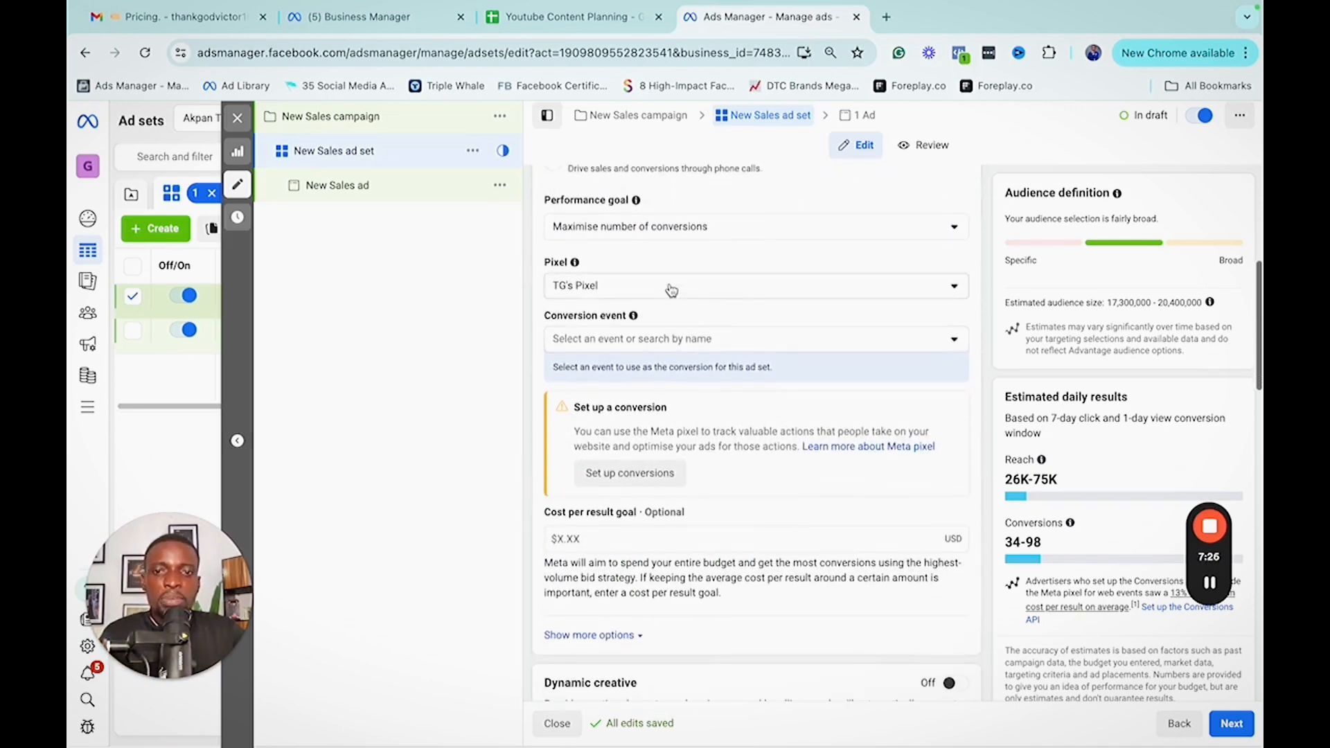
{"action": "left_click", "coordinate": [670, 287]}
{"action": "mouse_move", "coordinate": [576, 266]}
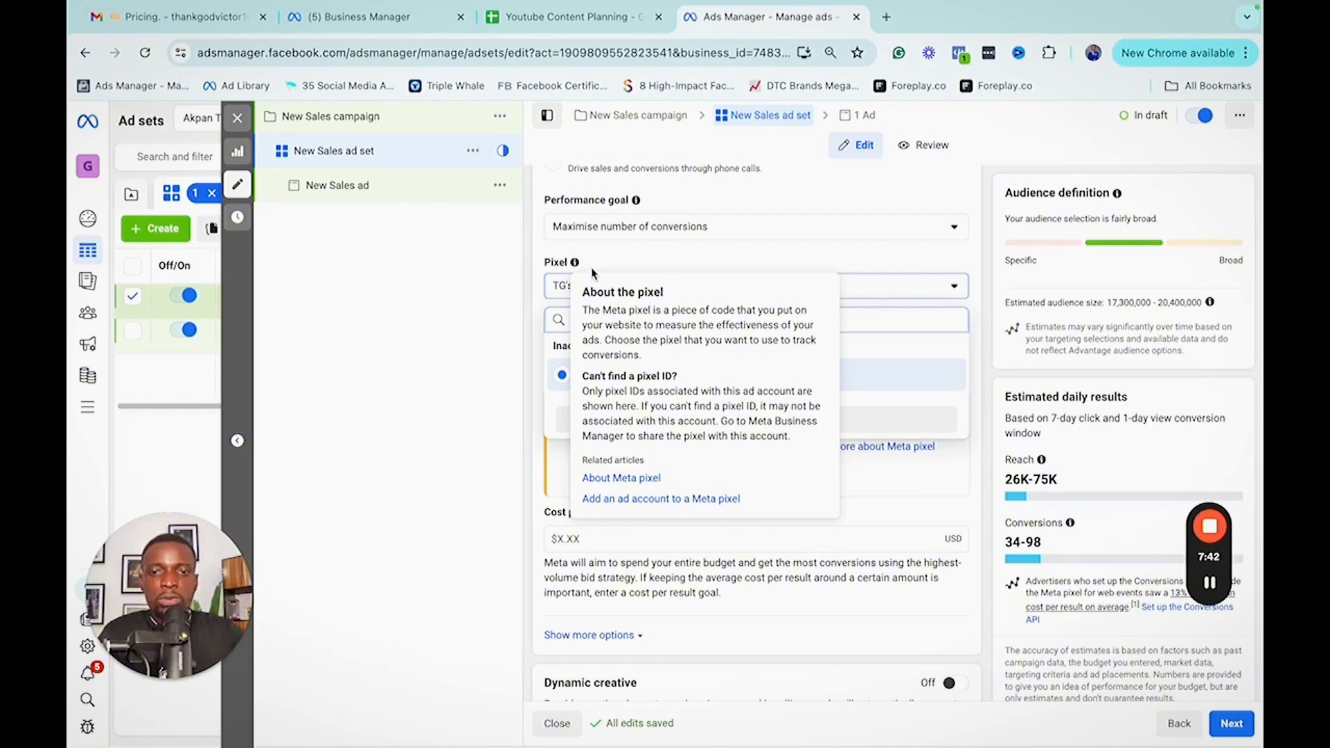
{"action": "left_click", "coordinate": [593, 269]}
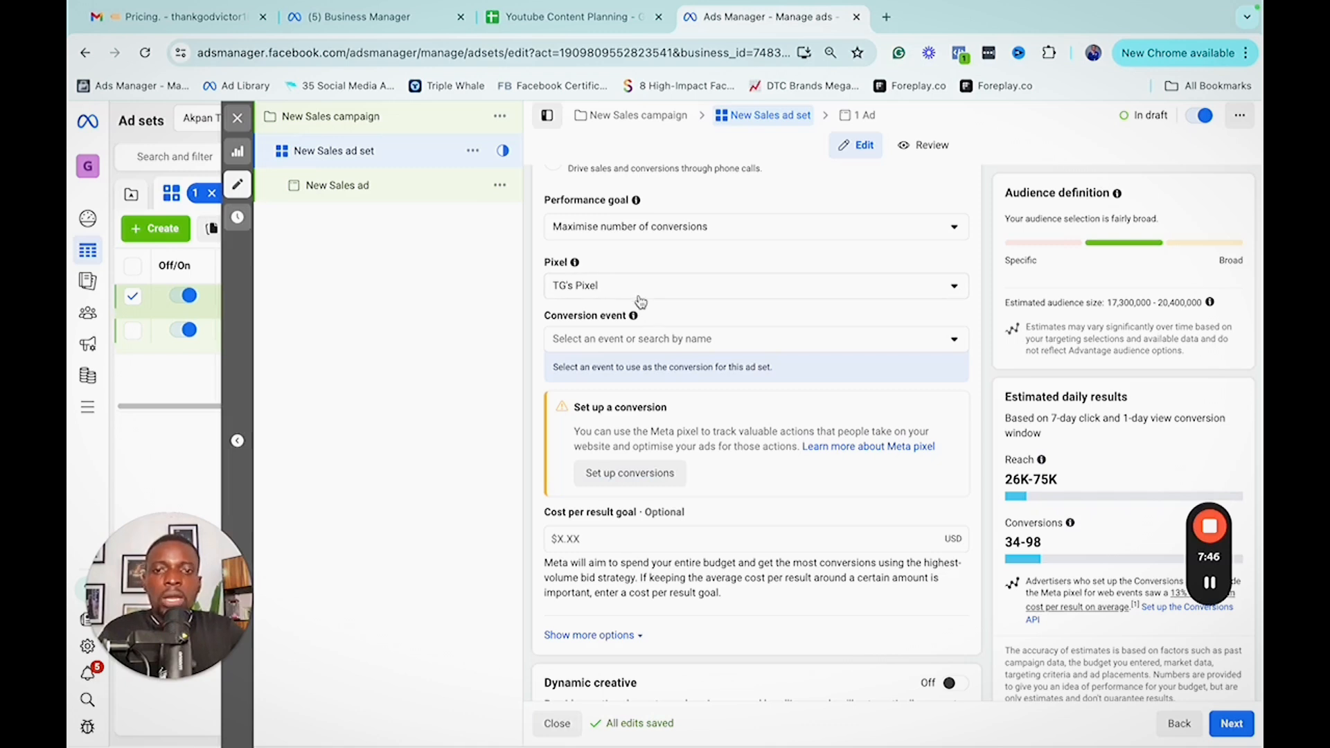
- Set the ad set's conversion event to Purchase
{"action": "left_click", "coordinate": [639, 342]}
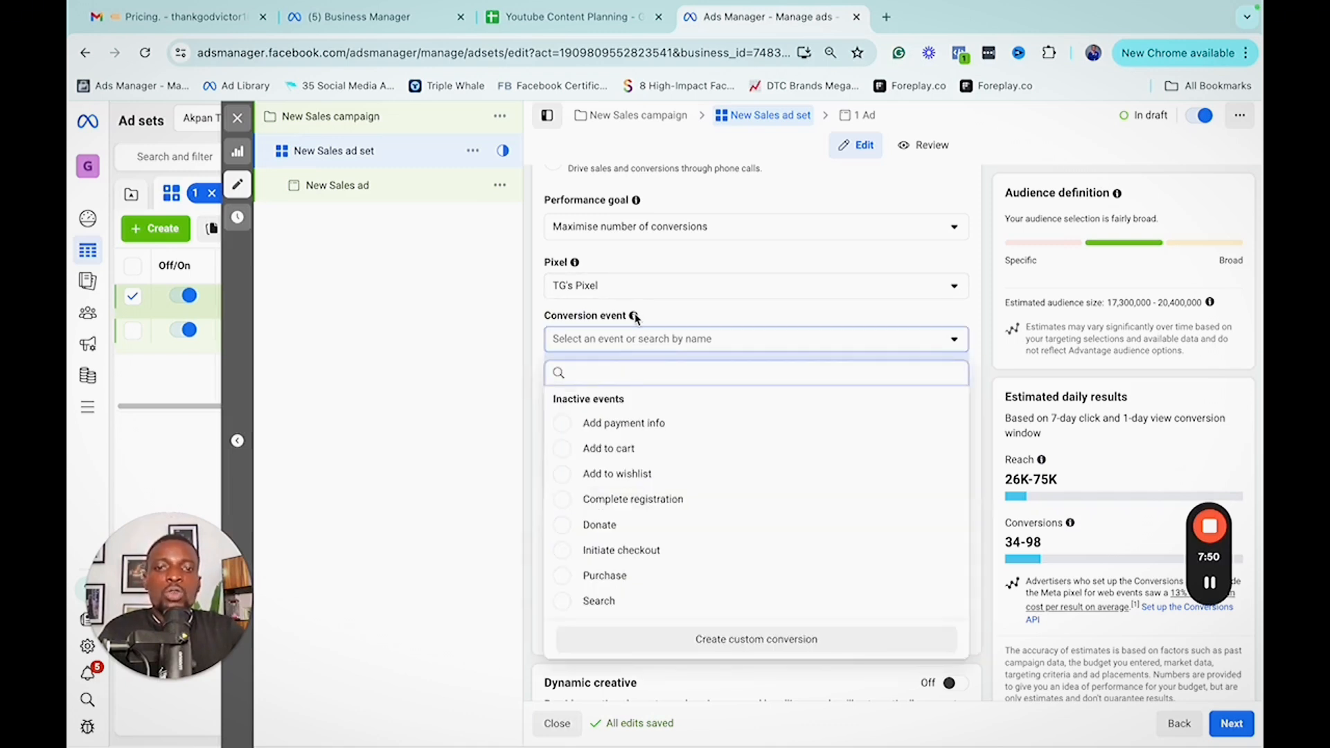
{"action": "mouse_move", "coordinate": [636, 317]}
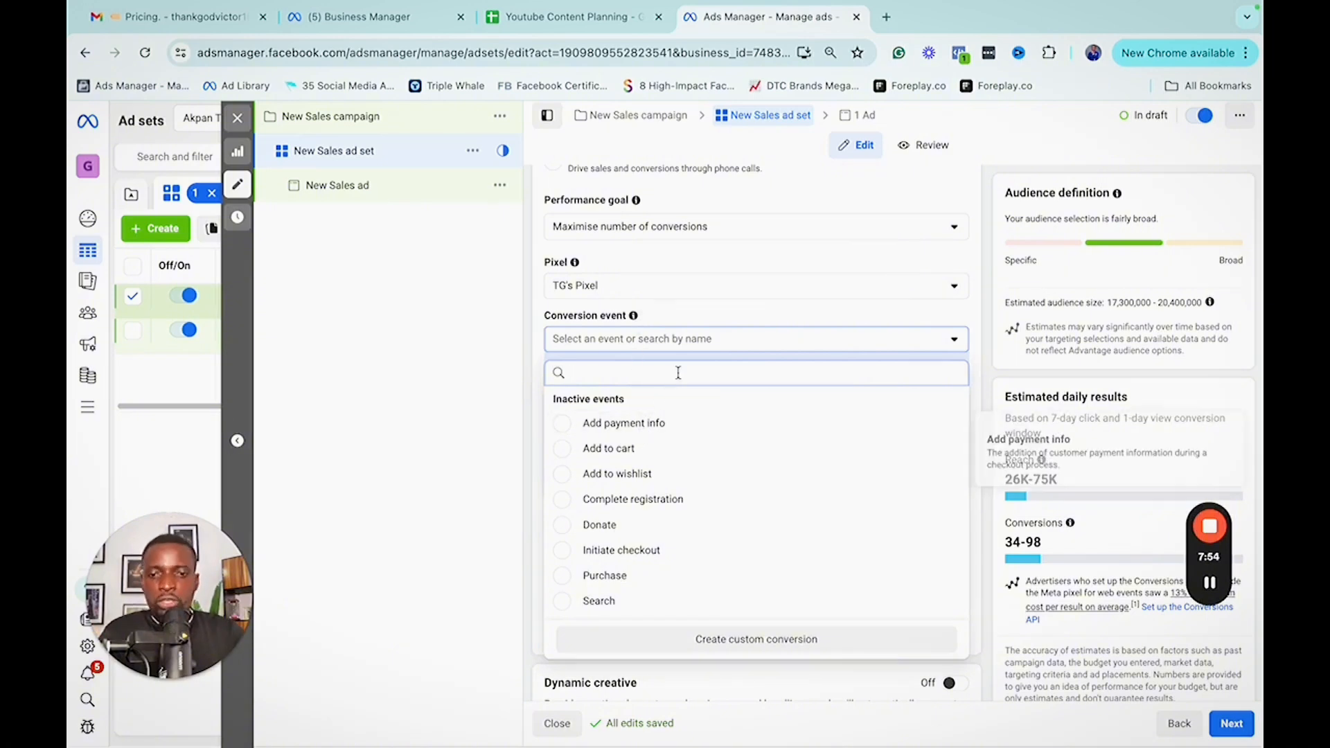
{"action": "mouse_move", "coordinate": [666, 462]}
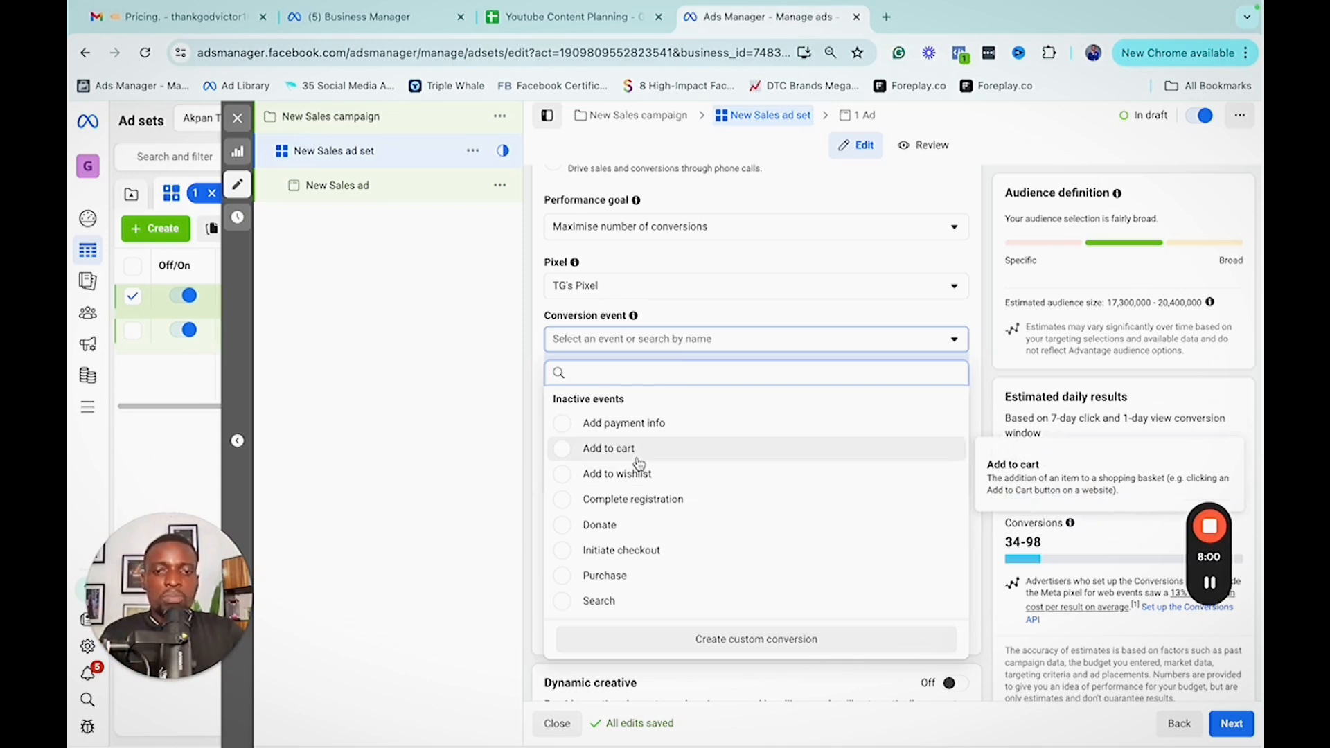
{"action": "left_click", "coordinate": [638, 584]}
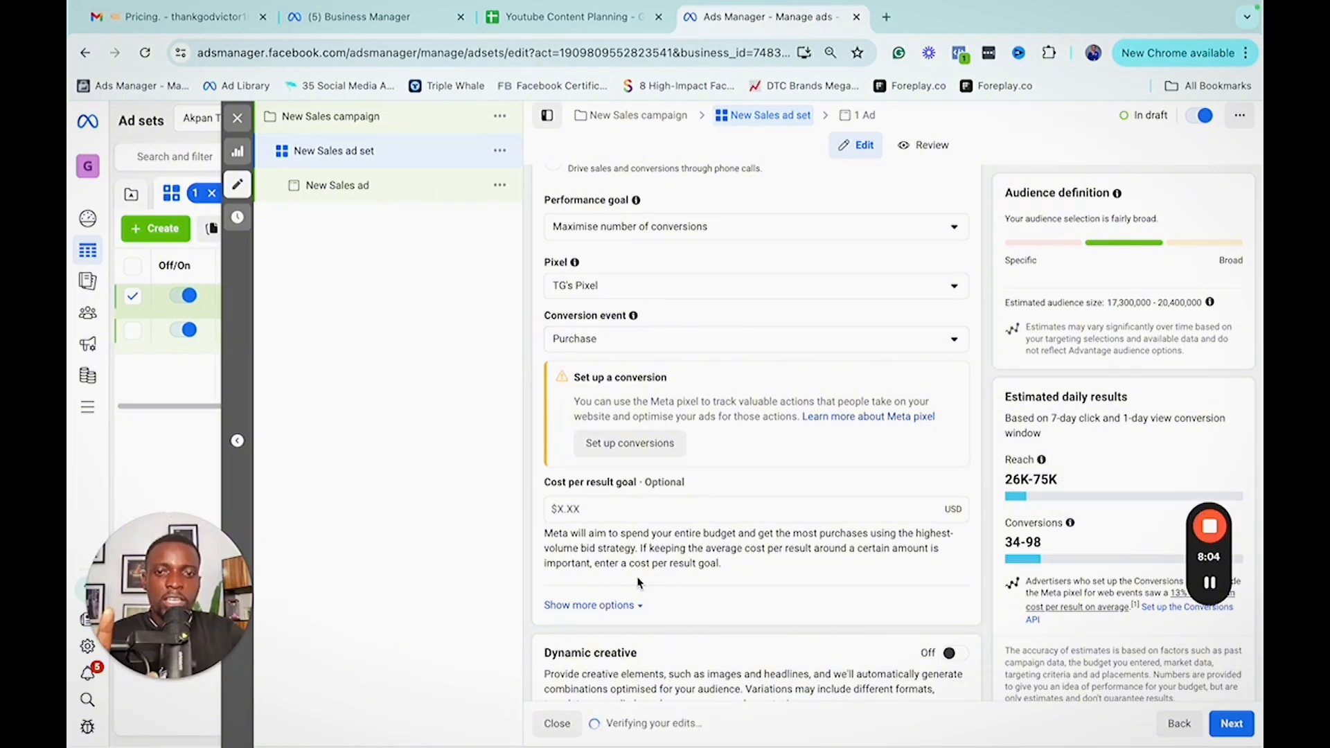
- Open the optional cost per result goal for entry and look over the dynamic creative and budget sections
{"action": "scroll", "coordinate": [641, 475], "scroll_direction": "down", "scroll_amount": 2}
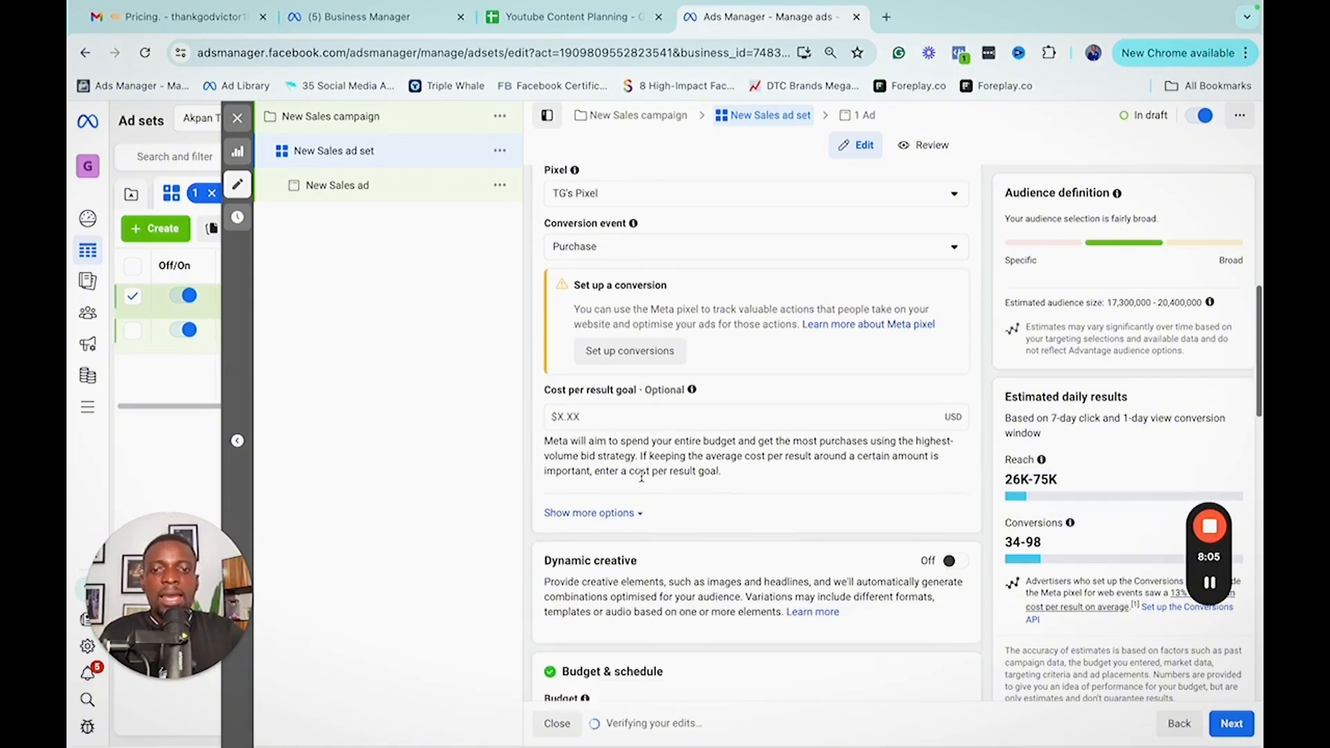
{"action": "left_click", "coordinate": [600, 399]}
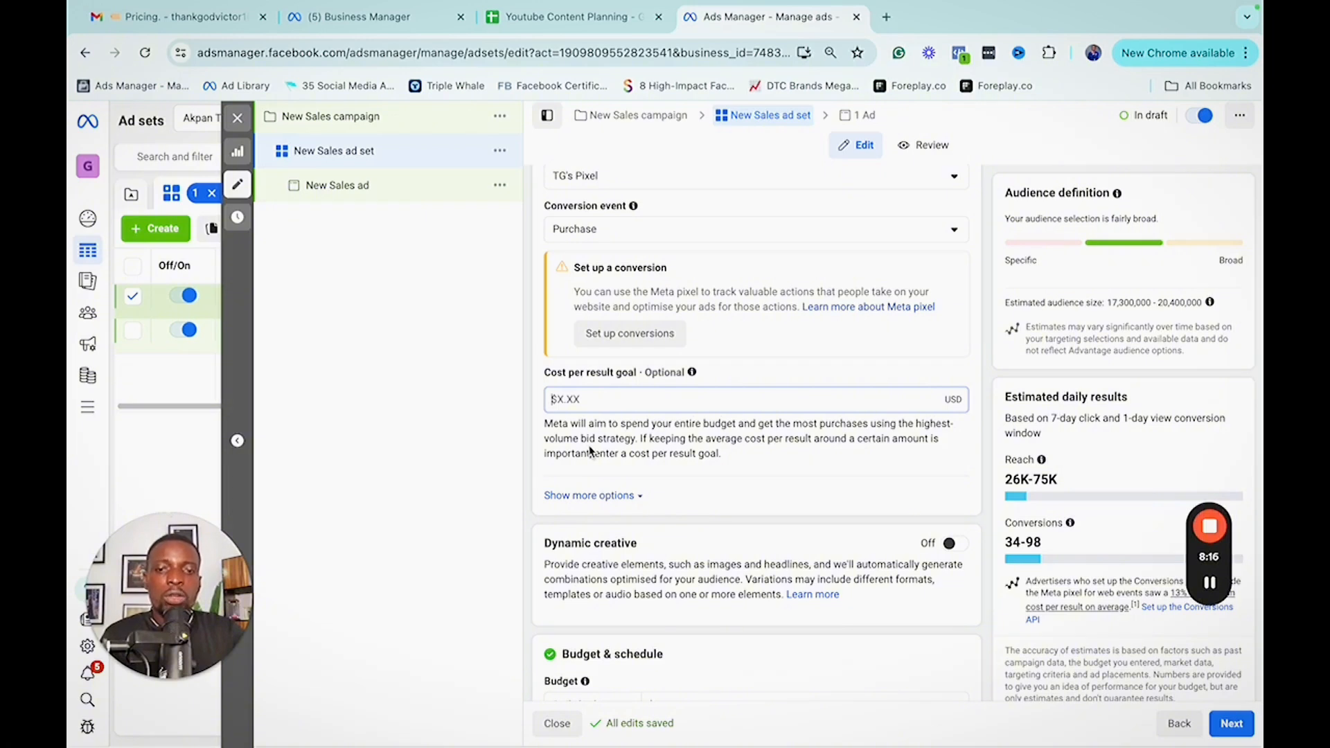
{"action": "scroll", "coordinate": [595, 451], "scroll_direction": "down", "scroll_amount": 2}
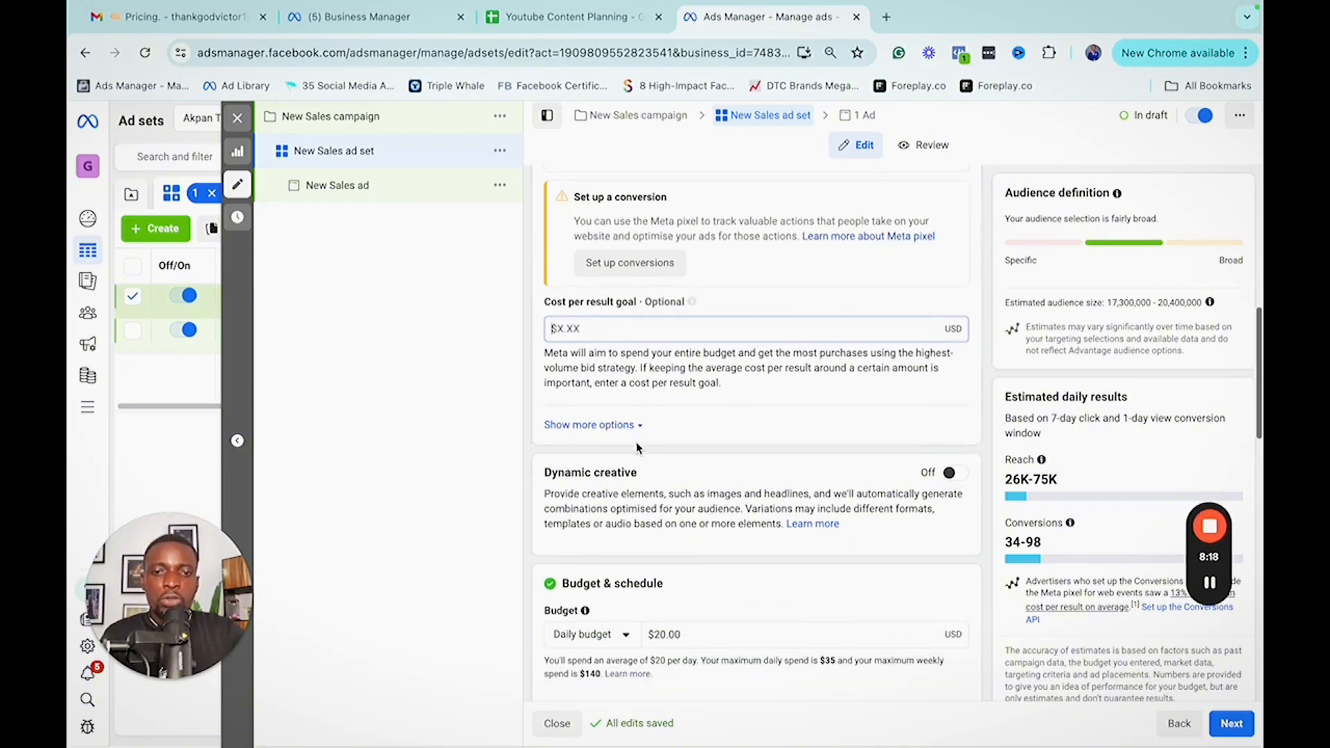
- Expand the ad set's additional conversion options, open the attribution setting for editing and examine the view-through choices
{"action": "left_click", "coordinate": [635, 425]}
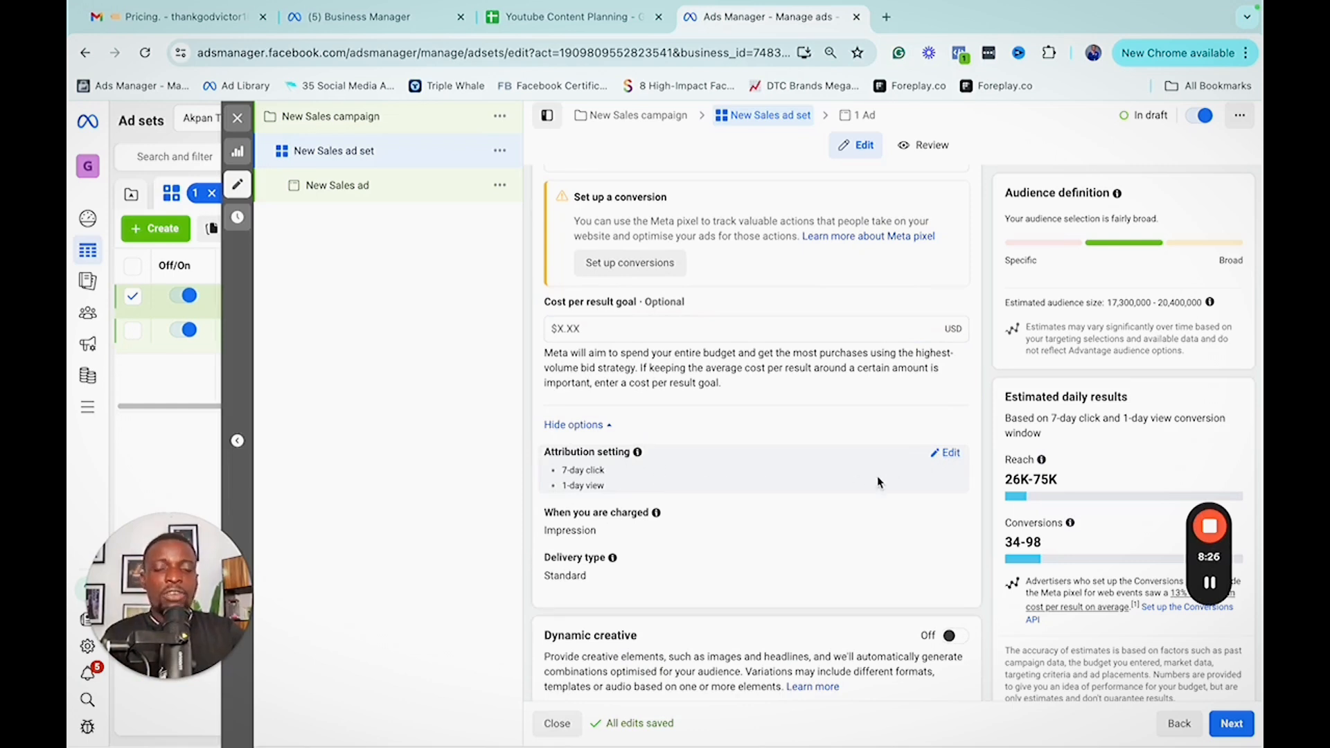
{"action": "left_click", "coordinate": [948, 454]}
{"action": "scroll", "coordinate": [779, 528], "scroll_direction": "down", "scroll_amount": 1}
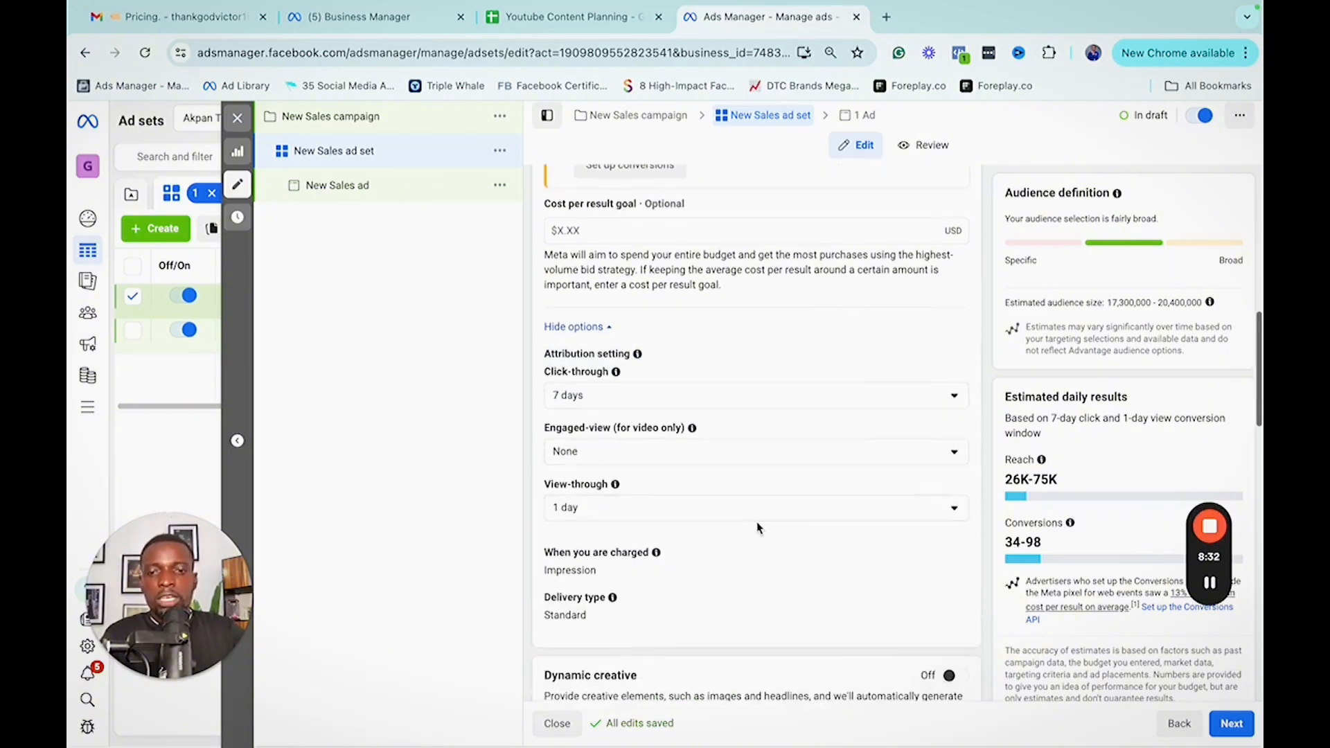
{"action": "left_click", "coordinate": [764, 516]}
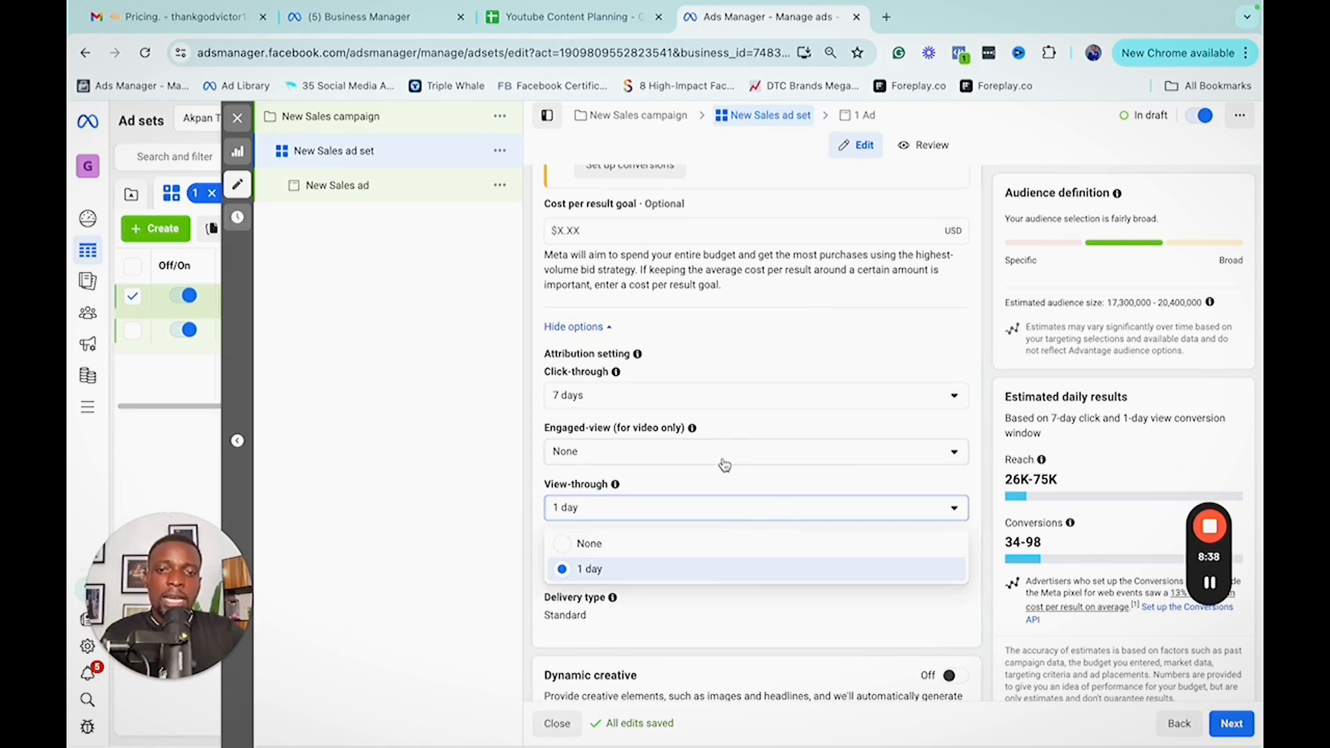
{"action": "left_click", "coordinate": [729, 346]}
{"action": "scroll", "coordinate": [724, 406], "scroll_direction": "down", "scroll_amount": 2}
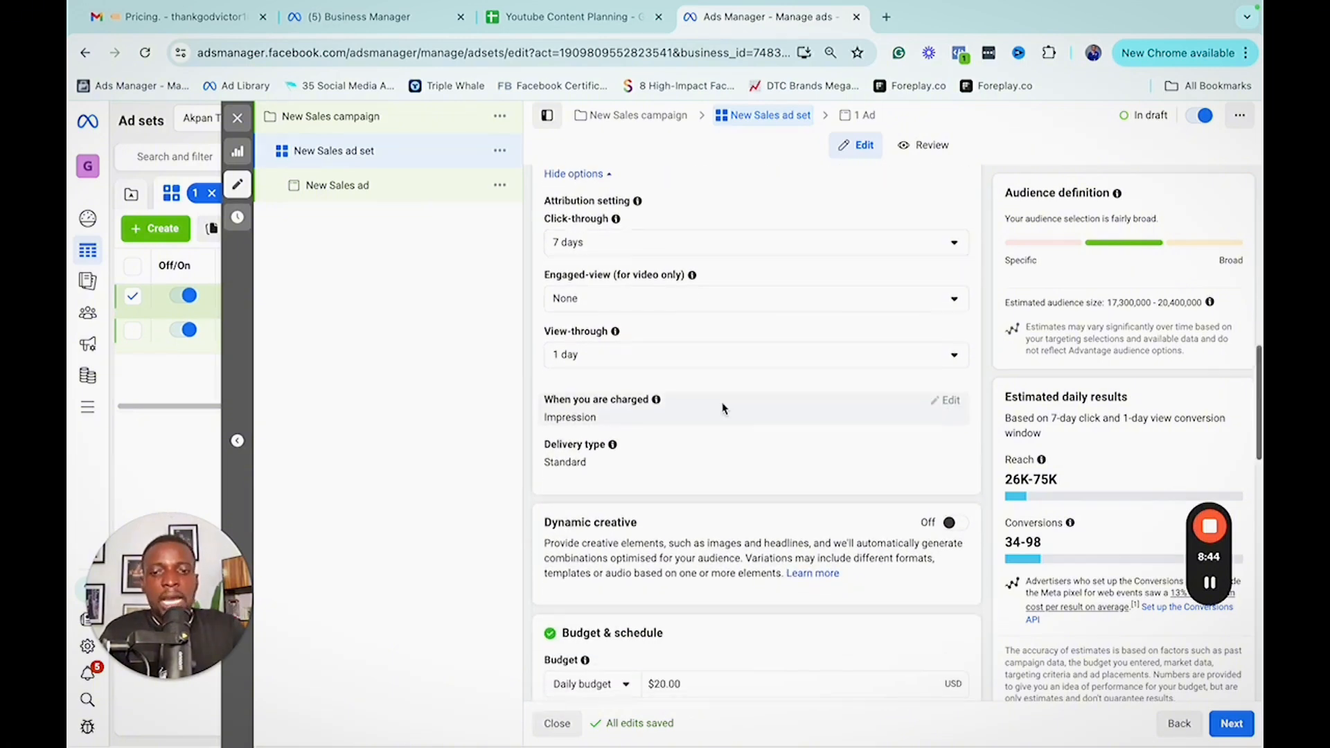
- Reset the ad set's start date to today in the budget and schedule section
{"action": "scroll", "coordinate": [722, 409], "scroll_direction": "down", "scroll_amount": 3}
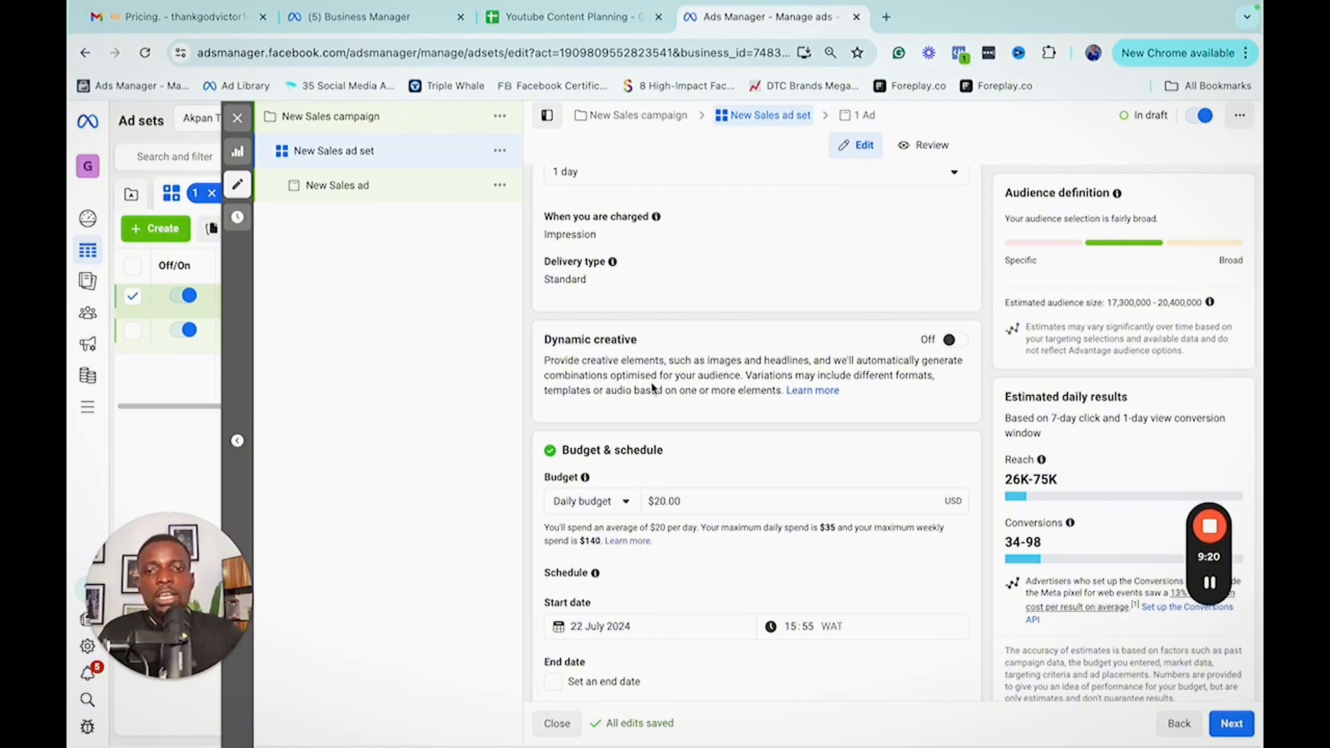
{"action": "scroll", "coordinate": [774, 354], "scroll_direction": "down", "scroll_amount": 3}
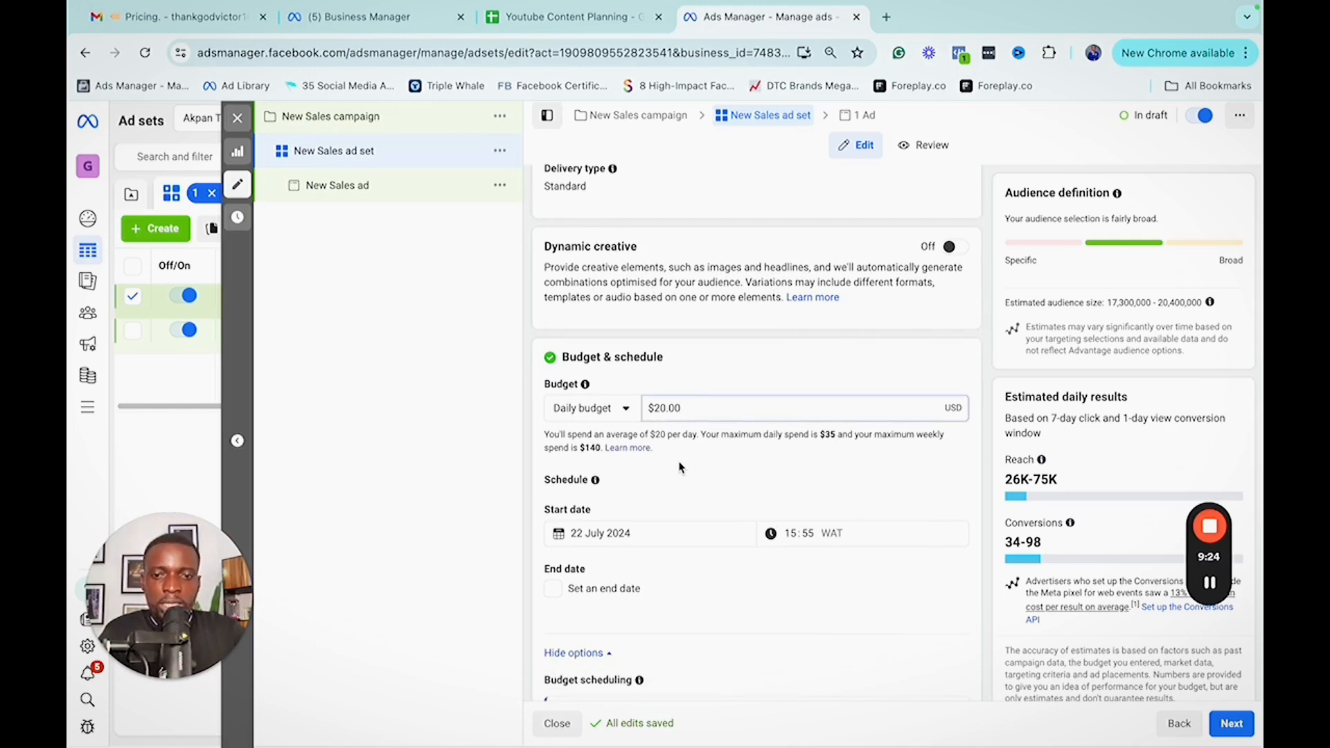
{"action": "scroll", "coordinate": [678, 467], "scroll_direction": "down", "scroll_amount": 2}
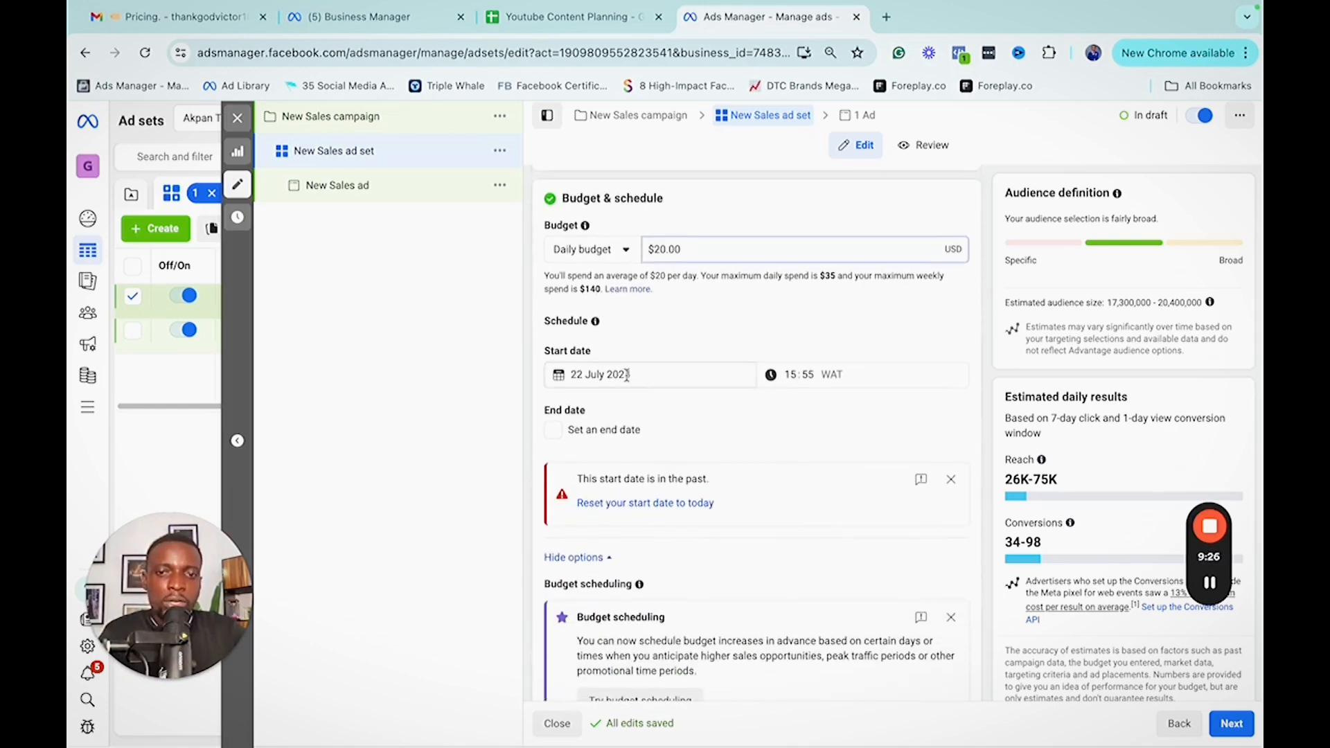
{"action": "left_click", "coordinate": [660, 505]}
- Try the option that increases the budget during specific time periods, and switch it off again
{"action": "scroll", "coordinate": [661, 506], "scroll_direction": "down", "scroll_amount": 3}
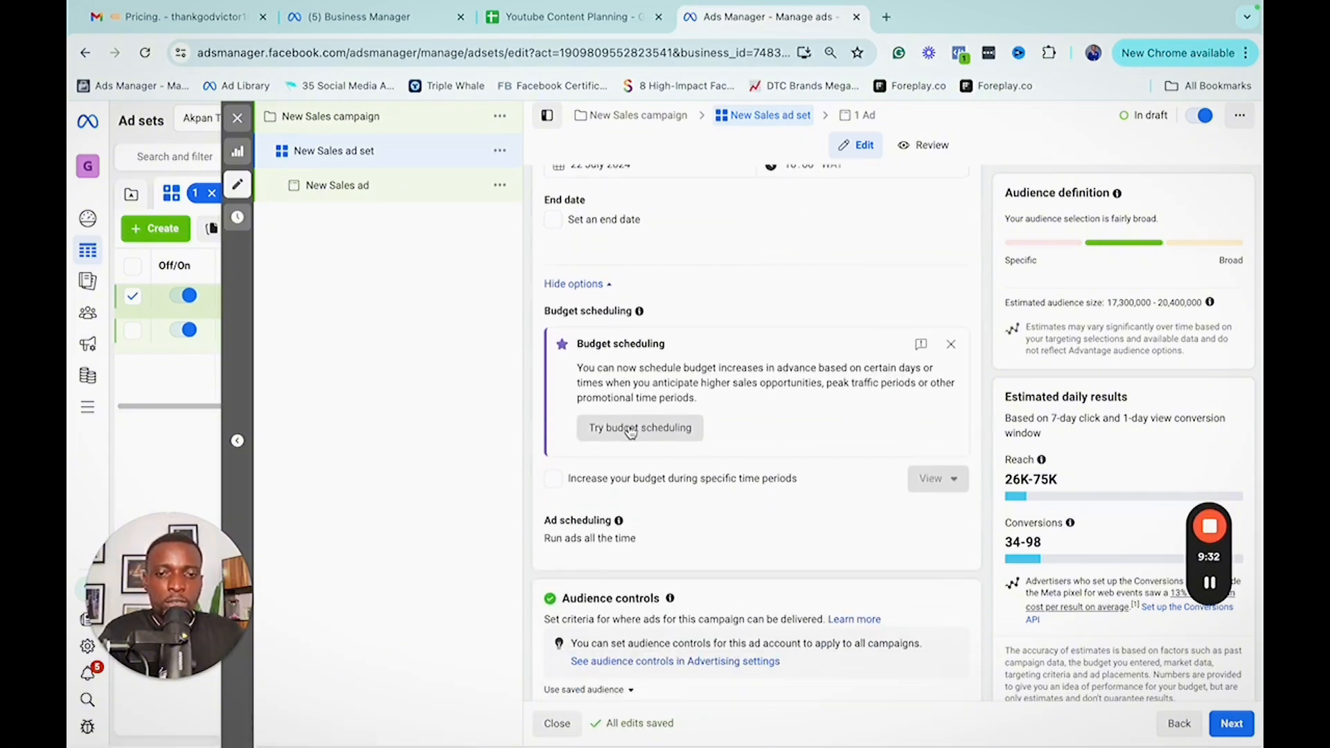
{"action": "left_click", "coordinate": [561, 481]}
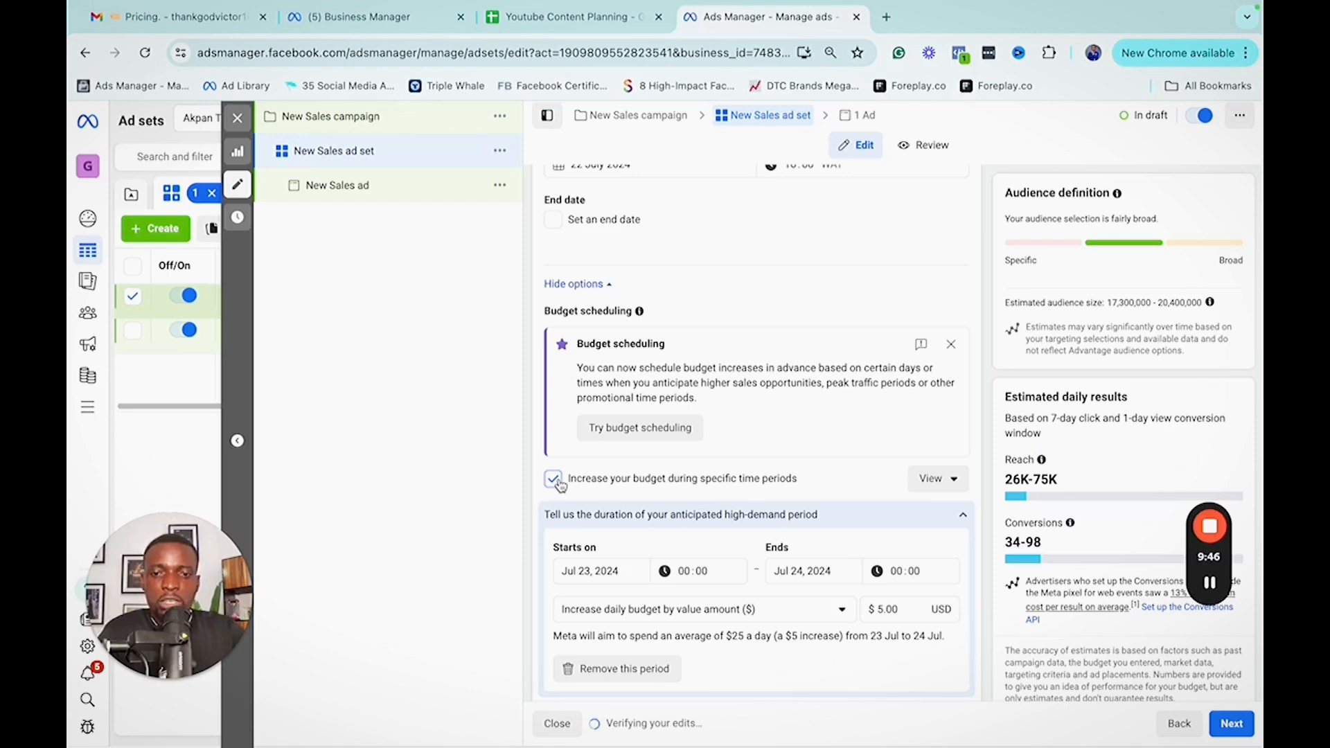
{"action": "left_click", "coordinate": [554, 479]}
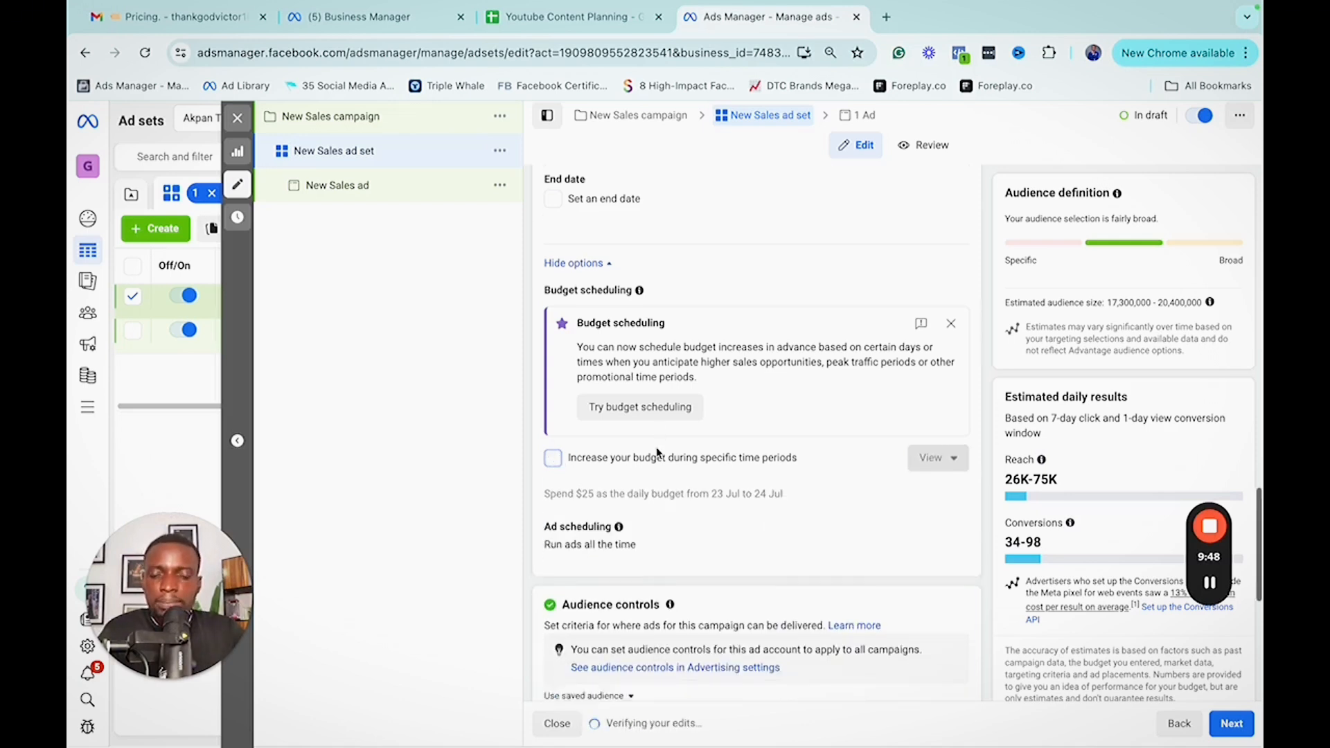
- Open the ad set's audience locations for editing and look over the location options
{"action": "scroll", "coordinate": [656, 449], "scroll_direction": "down", "scroll_amount": 4}
{"action": "scroll", "coordinate": [657, 451], "scroll_direction": "down", "scroll_amount": 1}
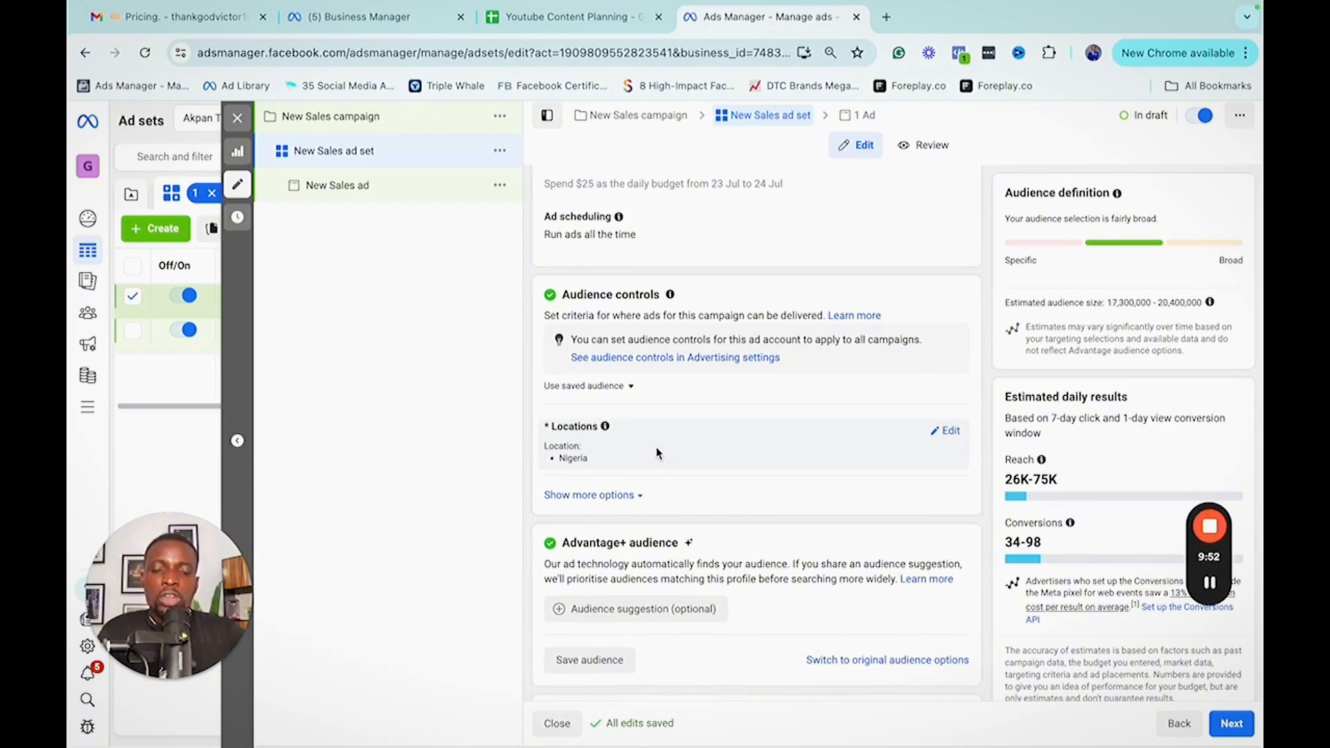
{"action": "scroll", "coordinate": [751, 418], "scroll_direction": "down", "scroll_amount": 1}
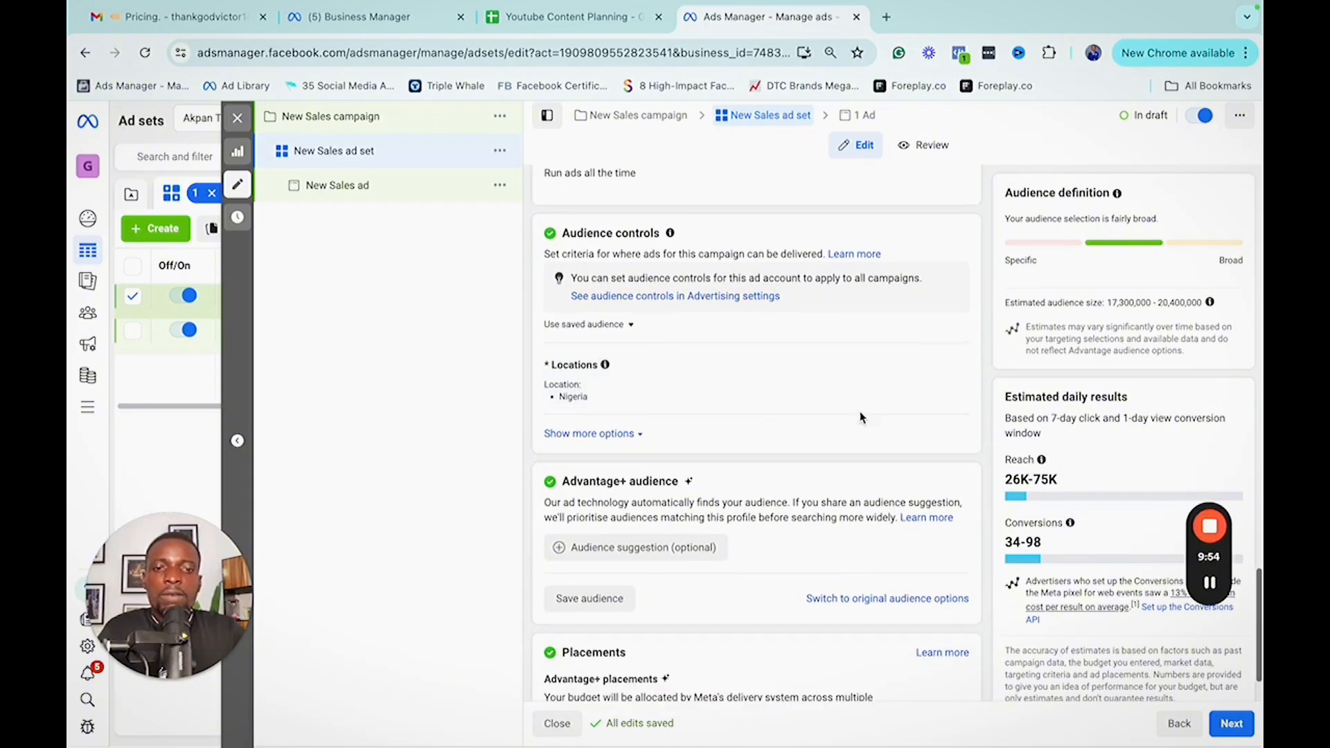
{"action": "left_click", "coordinate": [949, 372]}
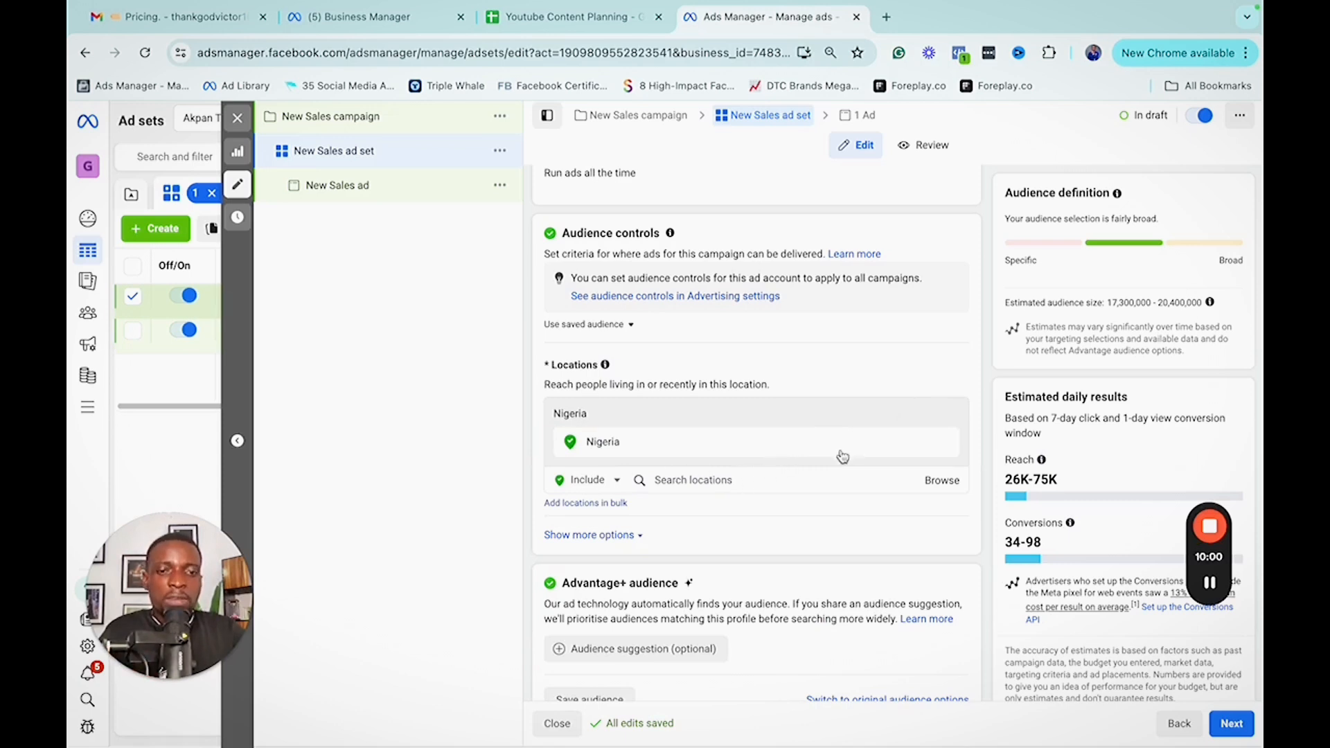
{"action": "scroll", "coordinate": [824, 431], "scroll_direction": "down", "scroll_amount": 2}
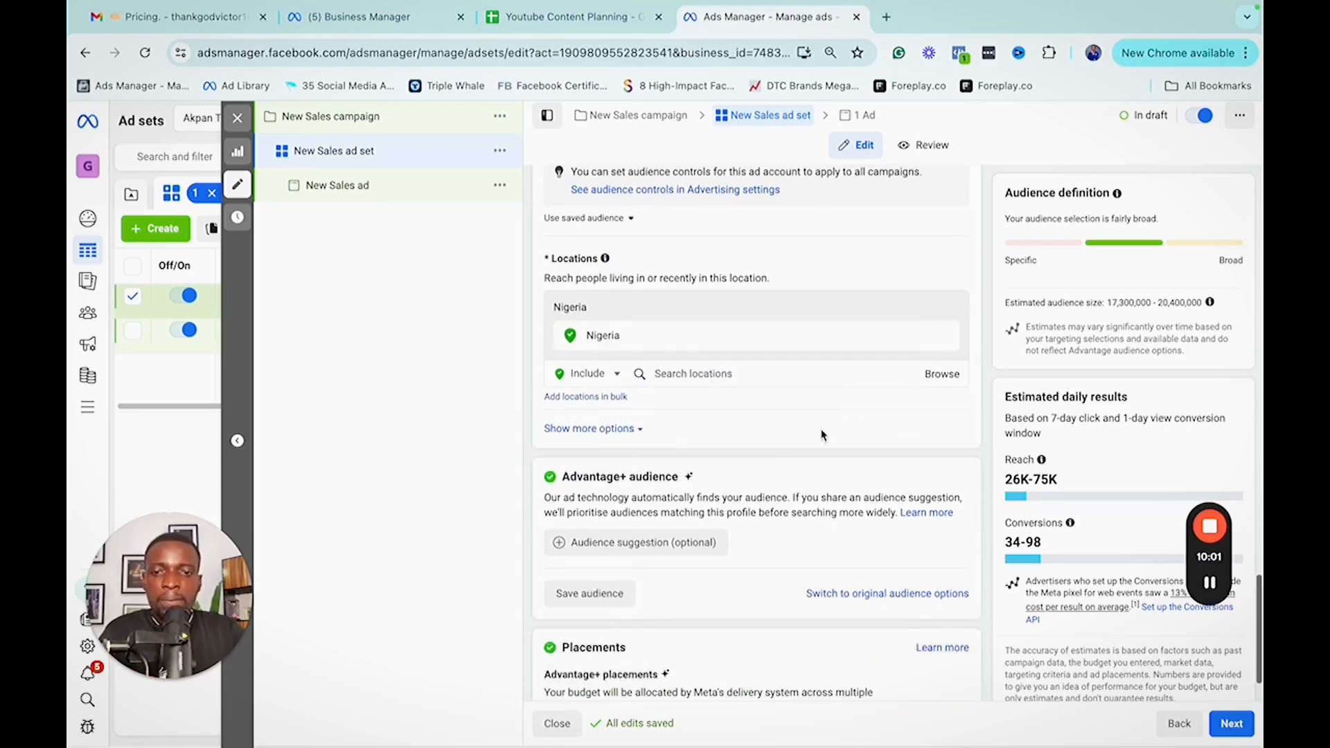
- Expand the additional audience controls and check which custom audiences can be excluded
{"action": "left_click", "coordinate": [641, 432]}
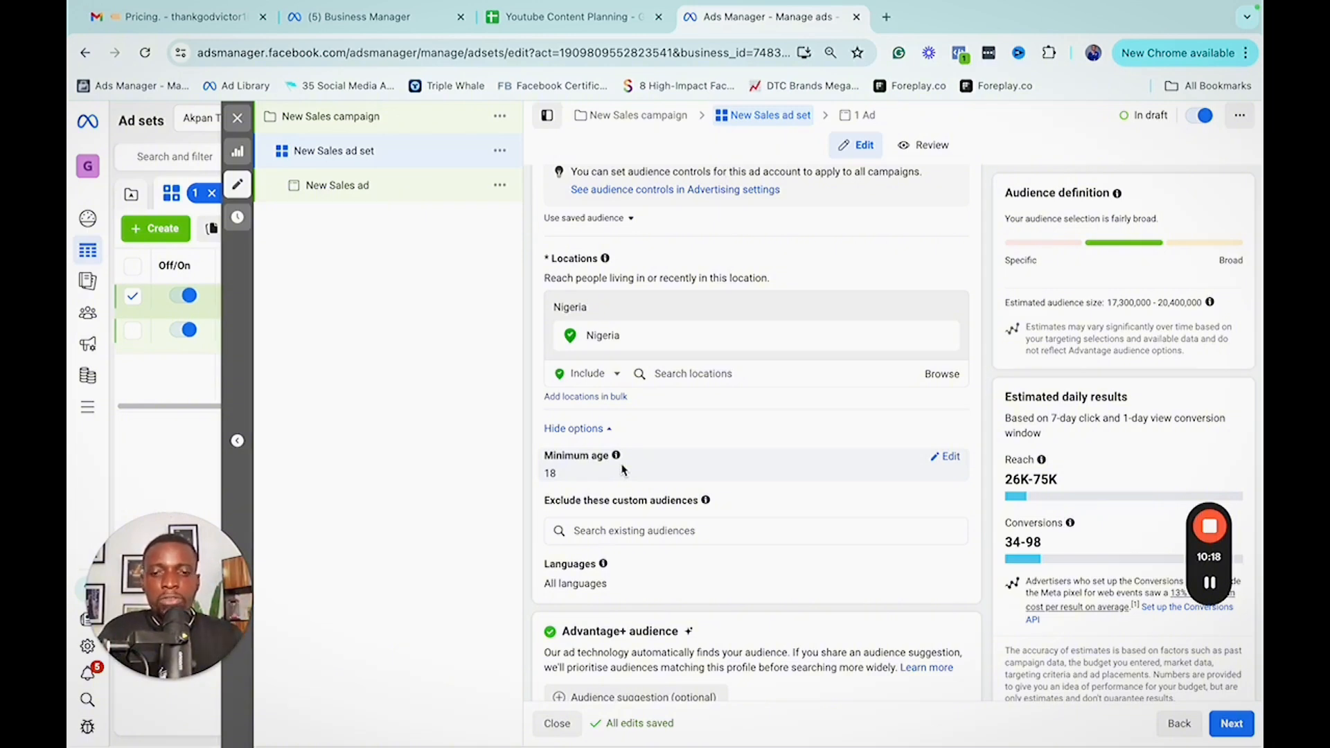
{"action": "scroll", "coordinate": [623, 466], "scroll_direction": "down", "scroll_amount": 1}
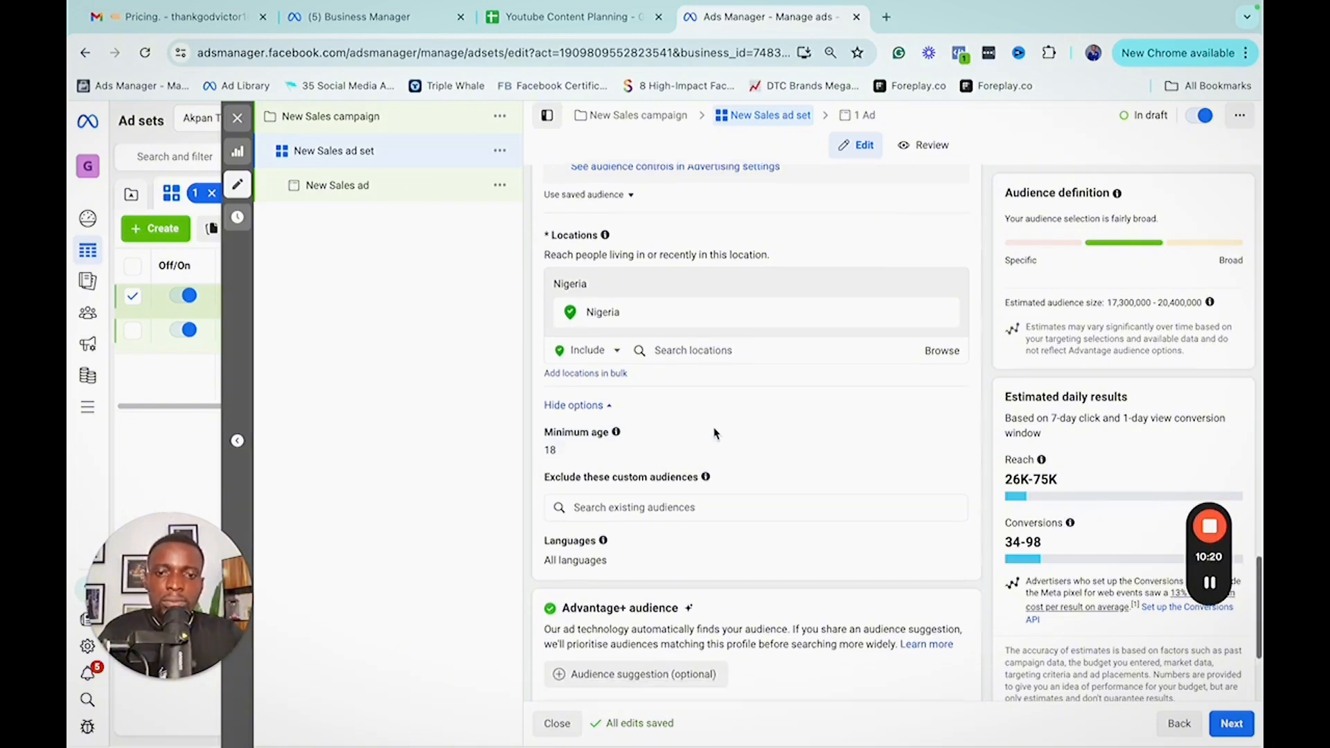
{"action": "left_click", "coordinate": [653, 462]}
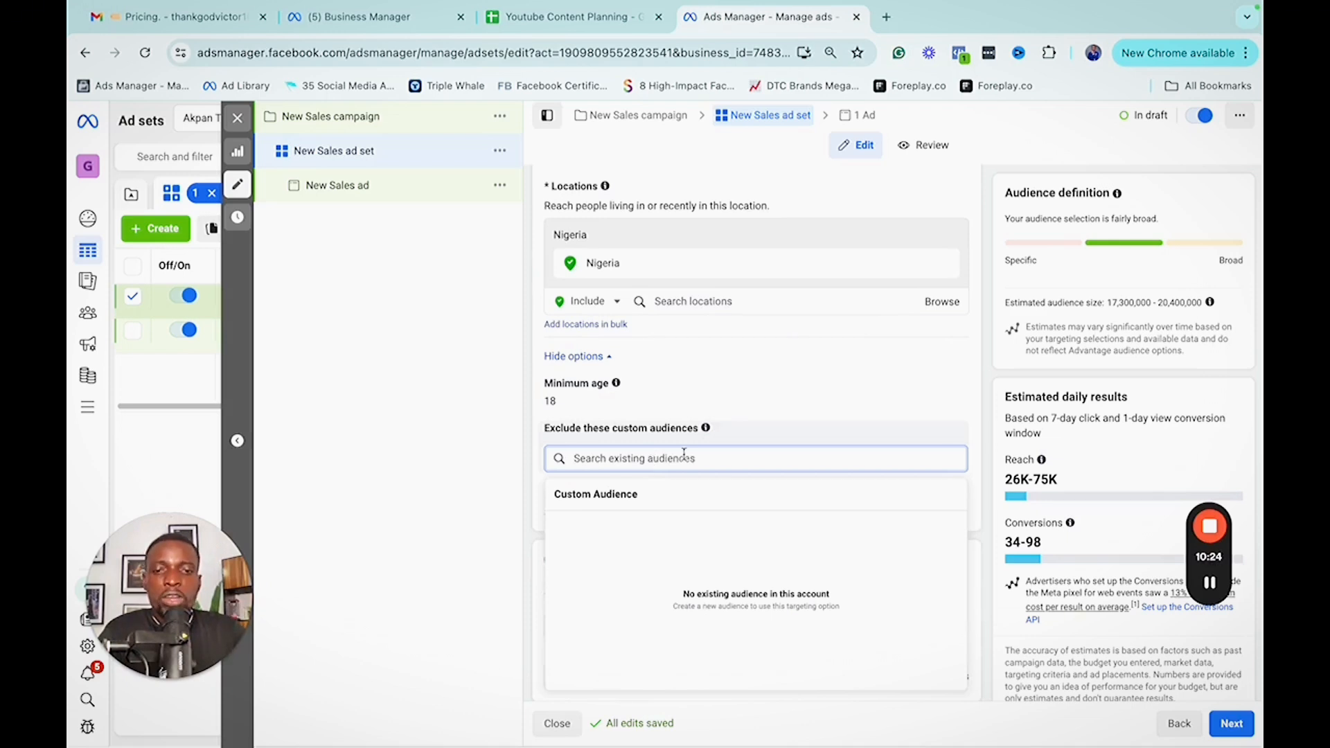
{"action": "mouse_move", "coordinate": [706, 430]}
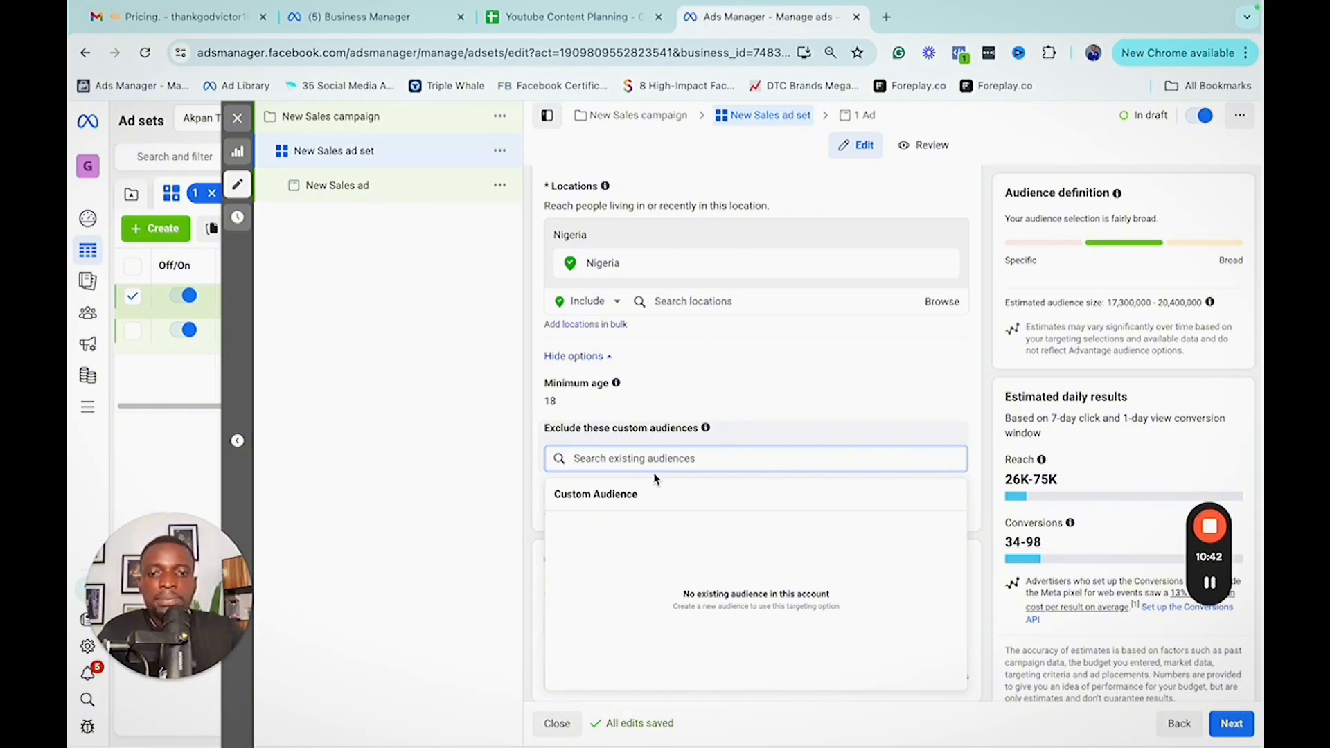
{"action": "left_click", "coordinate": [758, 415]}
{"action": "scroll", "coordinate": [695, 447], "scroll_direction": "down", "scroll_amount": 2}
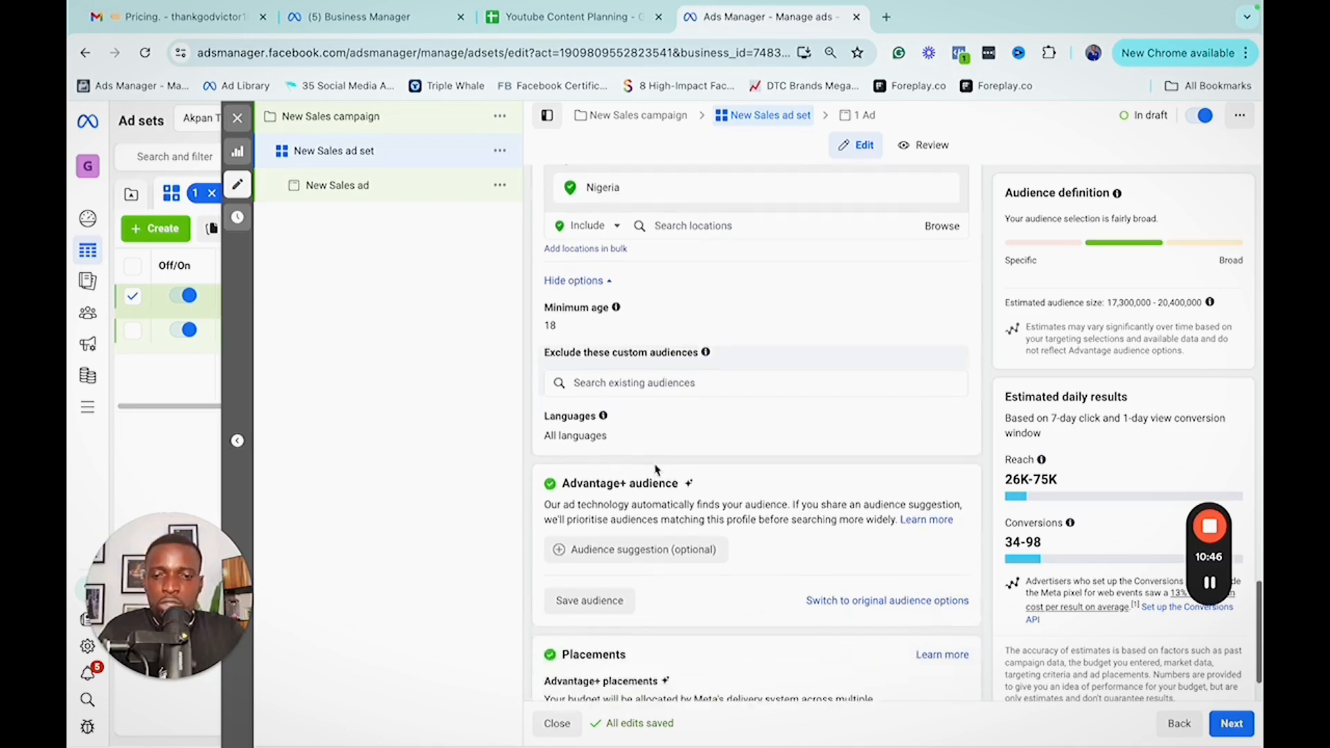
- Switch the ad set from Advantage+ audience to the original audience options
{"action": "mouse_move", "coordinate": [656, 469]}
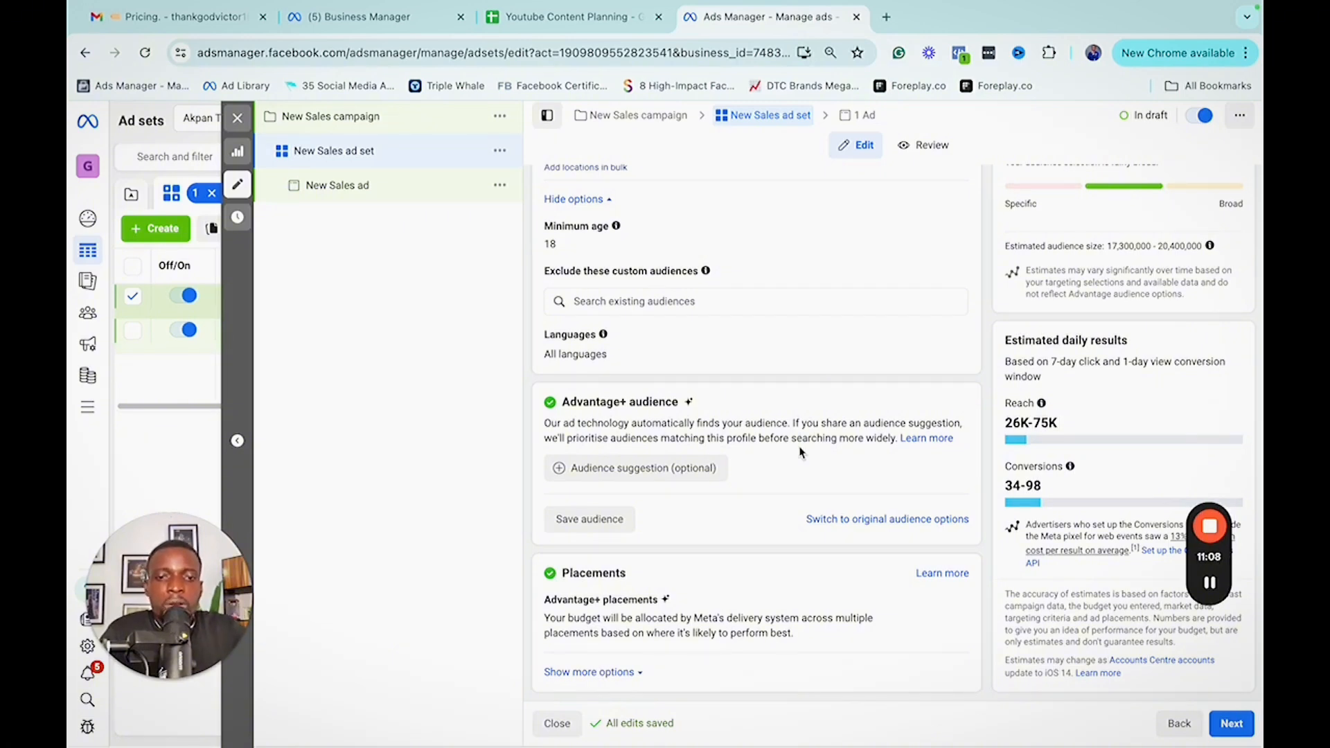
{"action": "left_click", "coordinate": [862, 521]}
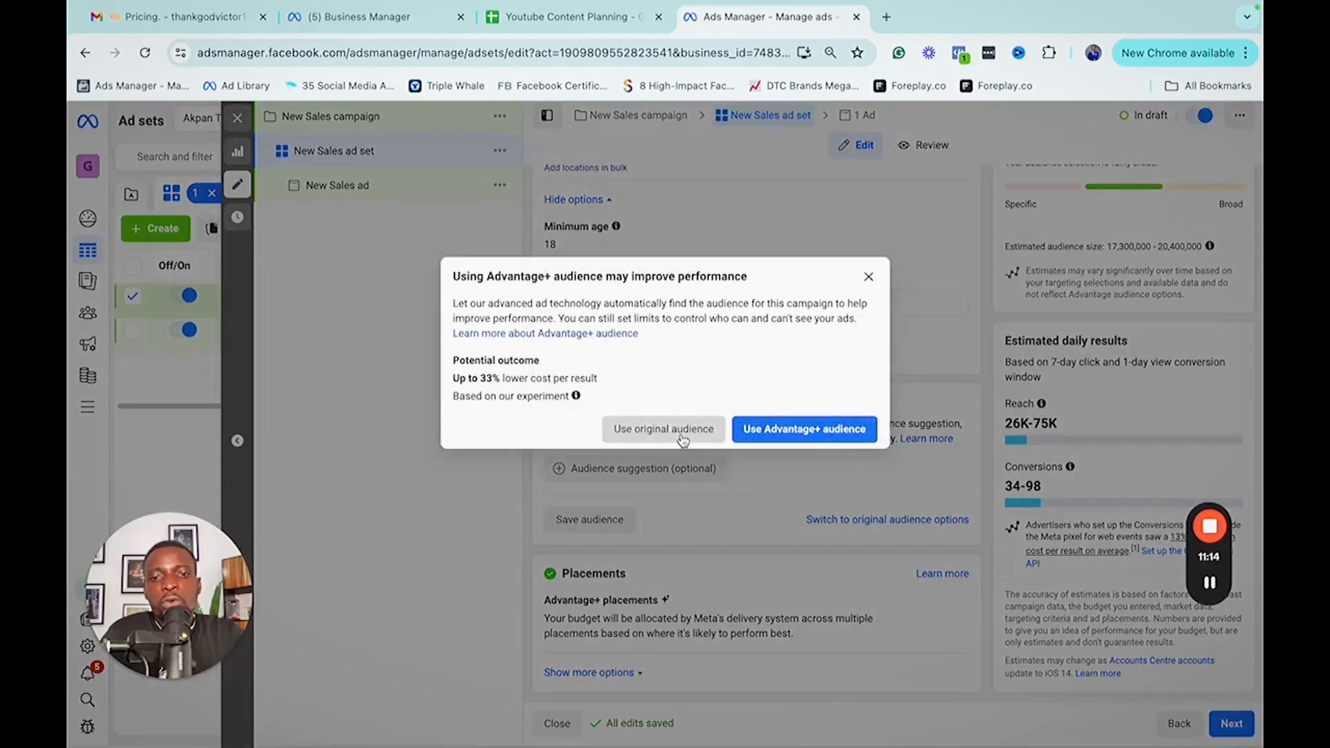
{"action": "left_click", "coordinate": [682, 437]}
- Search the detailed targeting for "fashion" and add the employer demographic Fashion design
{"action": "scroll", "coordinate": [693, 433], "scroll_direction": "down", "scroll_amount": 3}
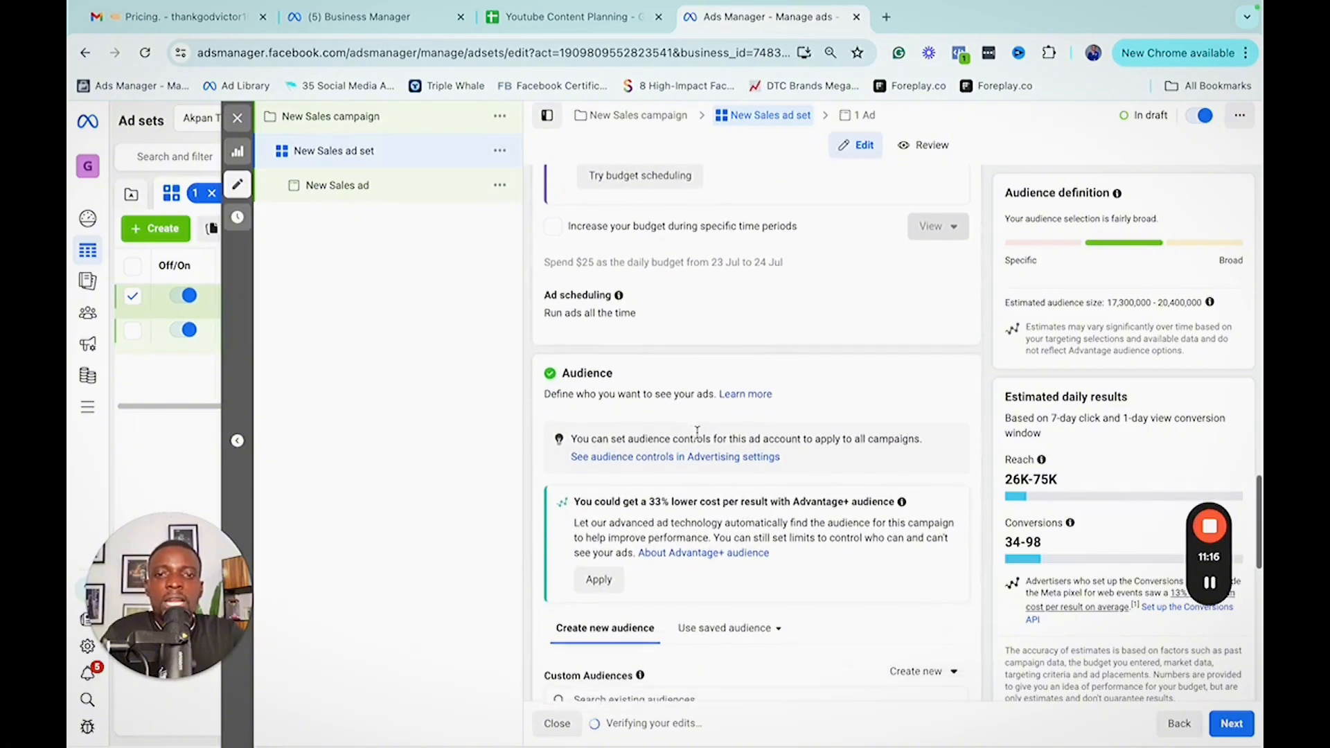
{"action": "scroll", "coordinate": [698, 431], "scroll_direction": "down", "scroll_amount": 7}
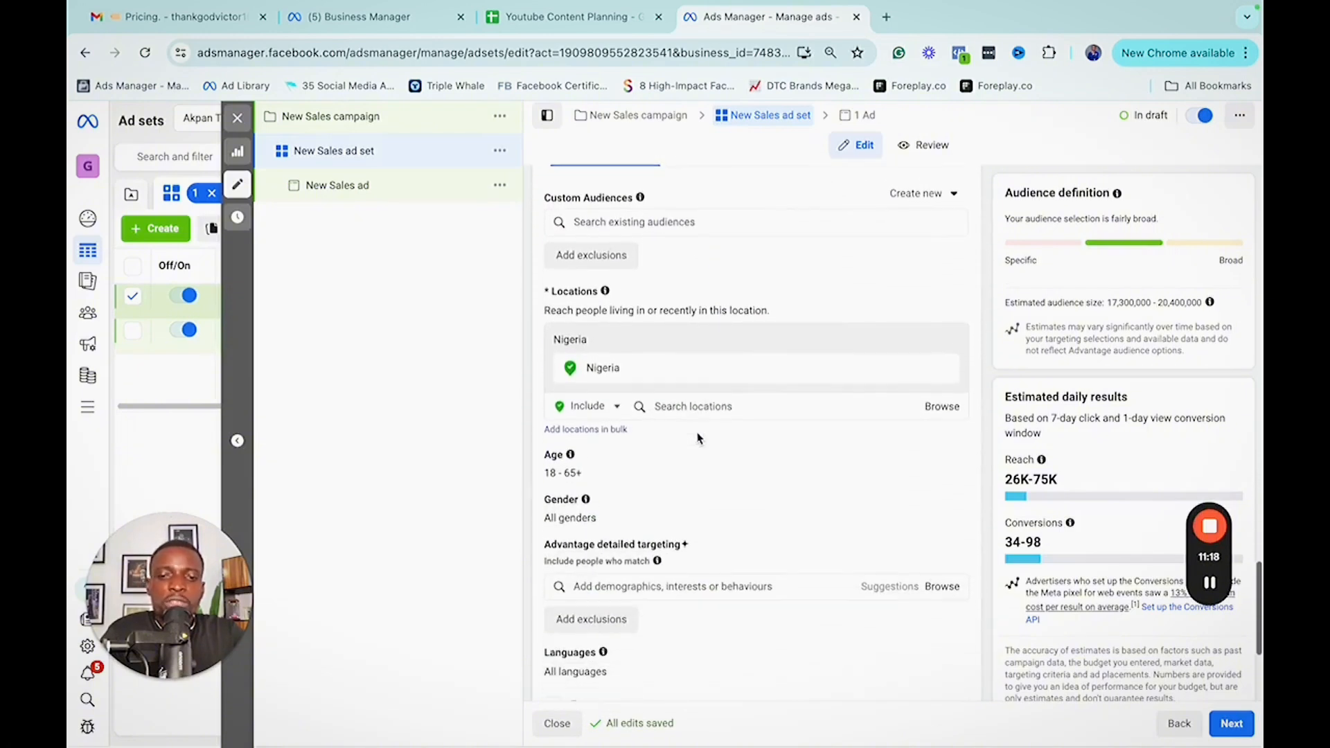
{"action": "scroll", "coordinate": [697, 438], "scroll_direction": "down", "scroll_amount": 2}
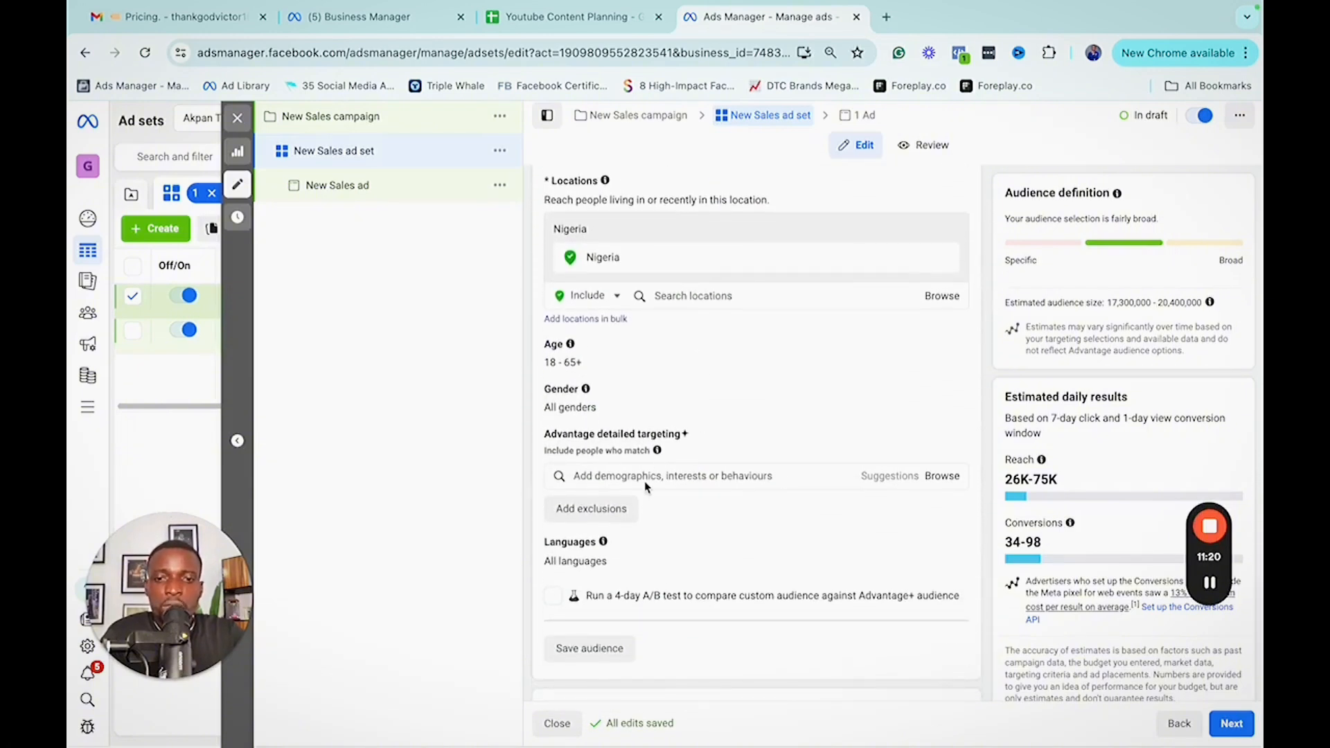
{"action": "left_click", "coordinate": [651, 478]}
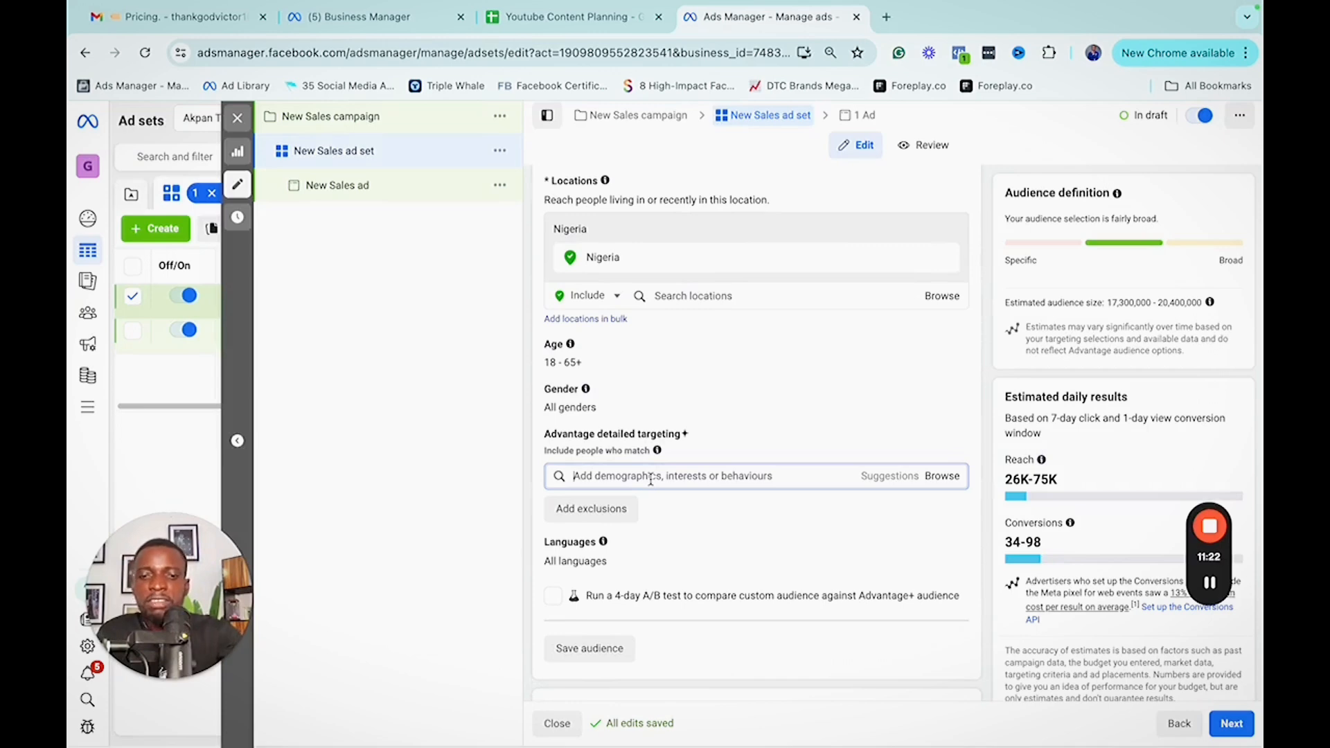
{"action": "type", "text": "fashion"}
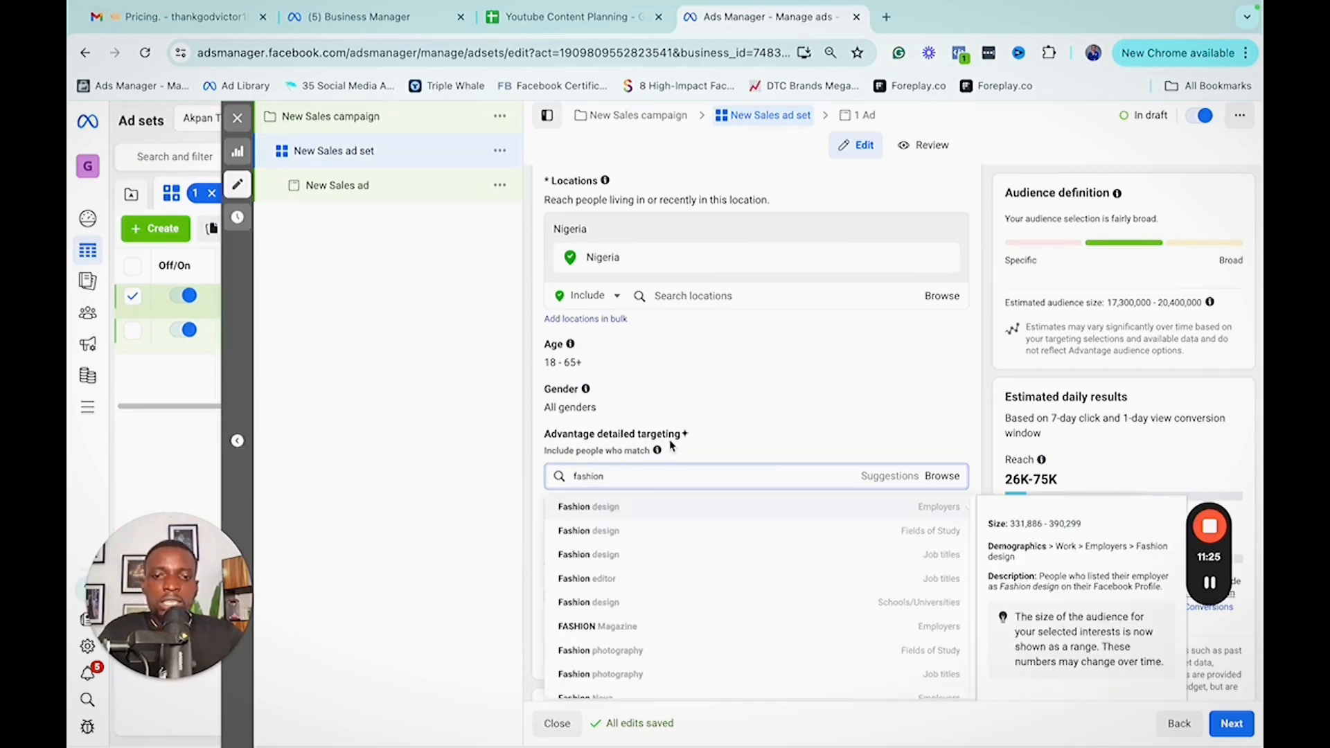
{"action": "left_click", "coordinate": [628, 516]}
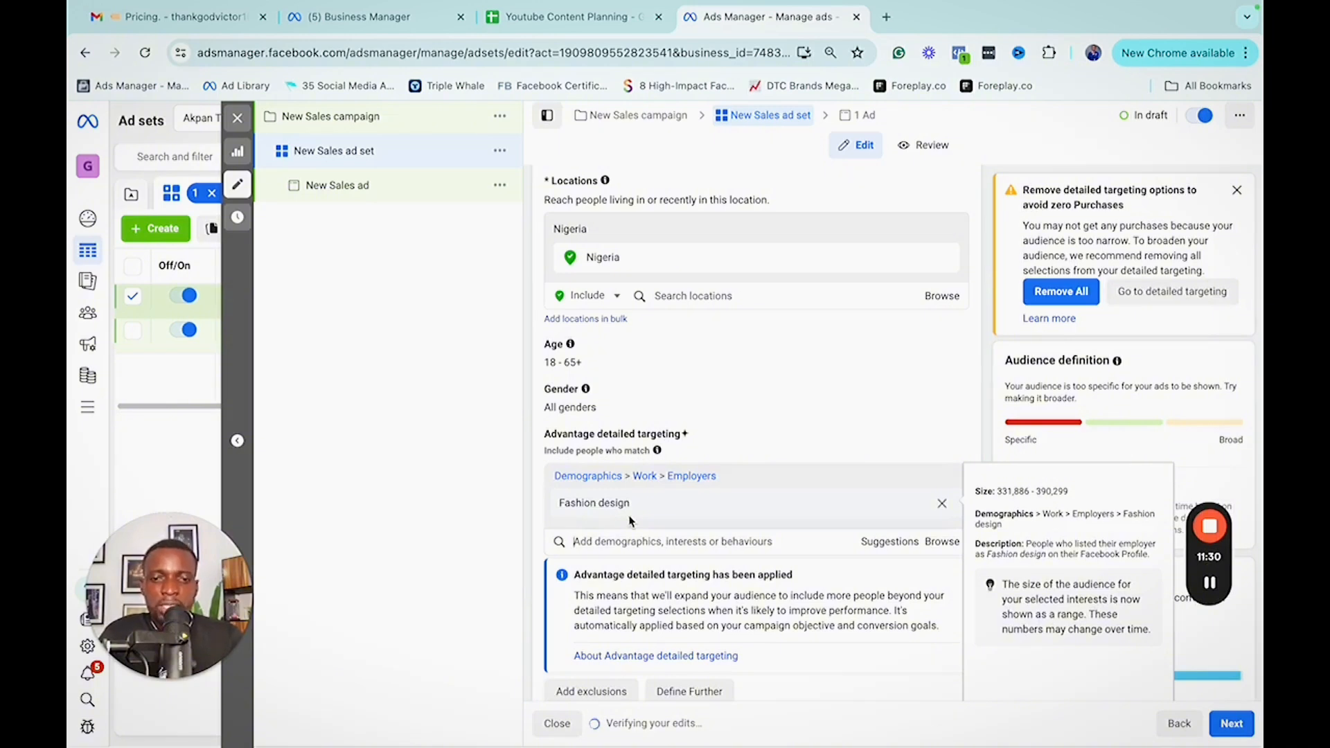
- Review the audience's detailed targeting, the options to exclude or define further, the language setting and the A/B test option
{"action": "scroll", "coordinate": [708, 430], "scroll_direction": "down", "scroll_amount": 1}
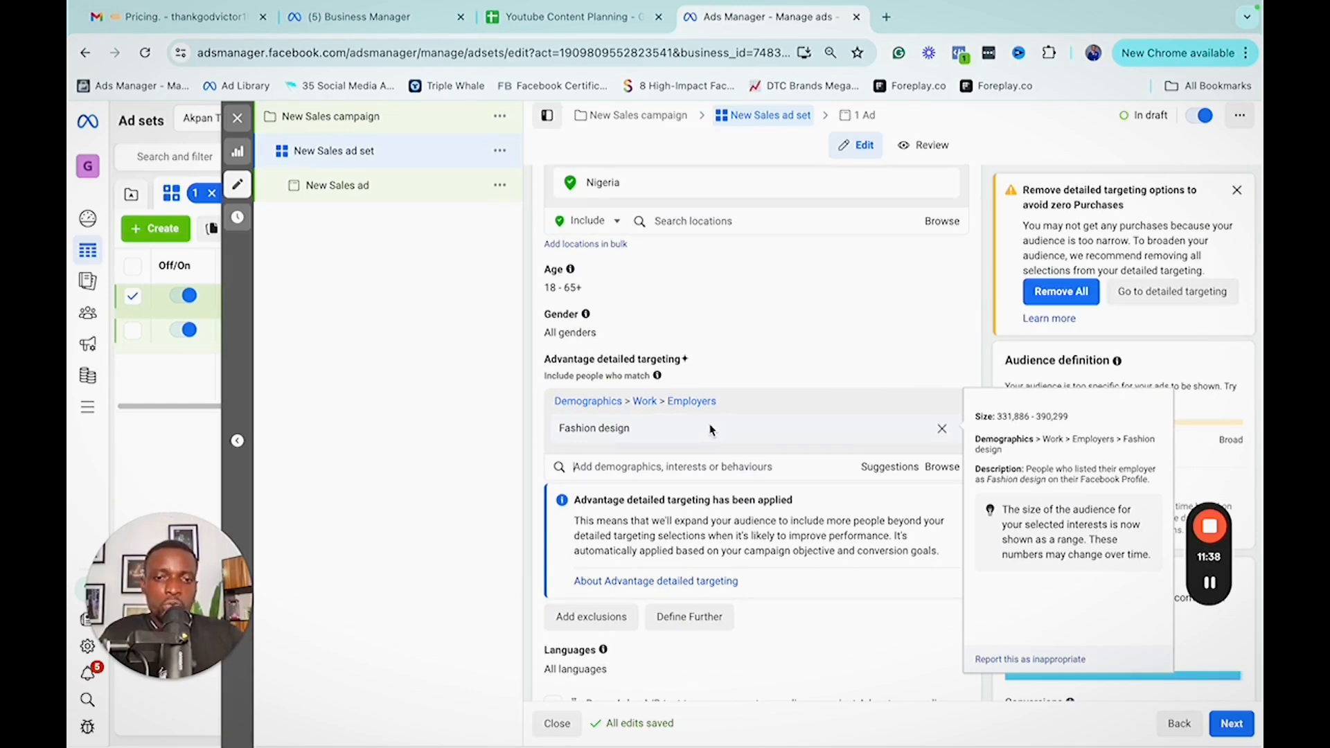
{"action": "scroll", "coordinate": [736, 416], "scroll_direction": "down", "scroll_amount": 1}
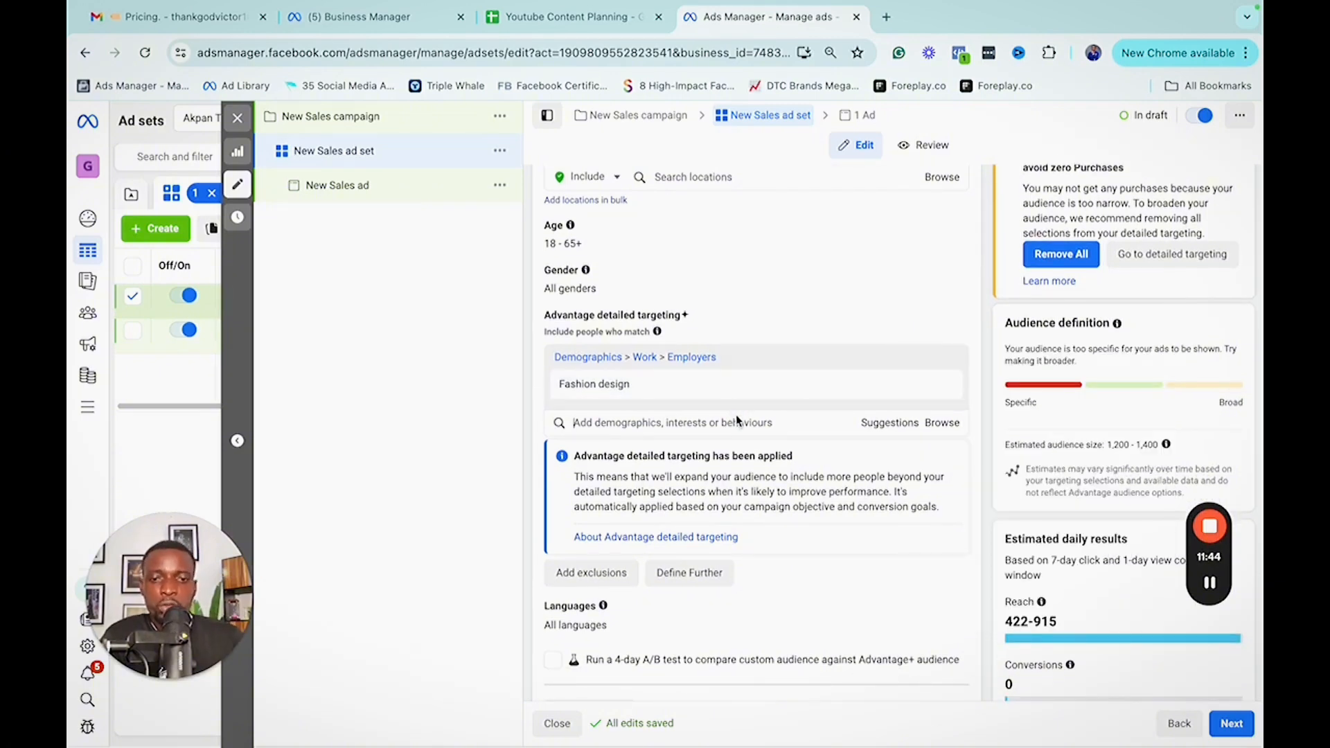
{"action": "mouse_move", "coordinate": [744, 399]}
{"action": "scroll", "coordinate": [744, 401], "scroll_direction": "down", "scroll_amount": 3}
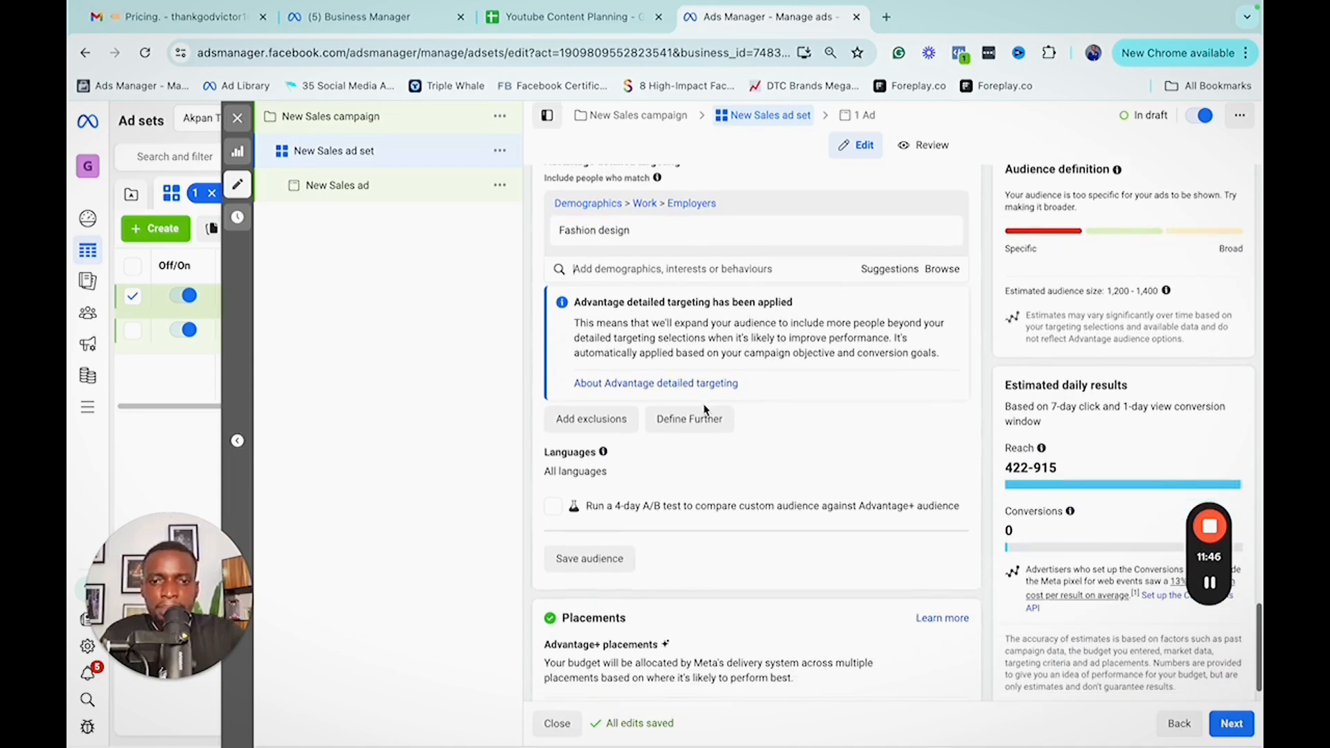
{"action": "scroll", "coordinate": [644, 416], "scroll_direction": "down", "scroll_amount": 1}
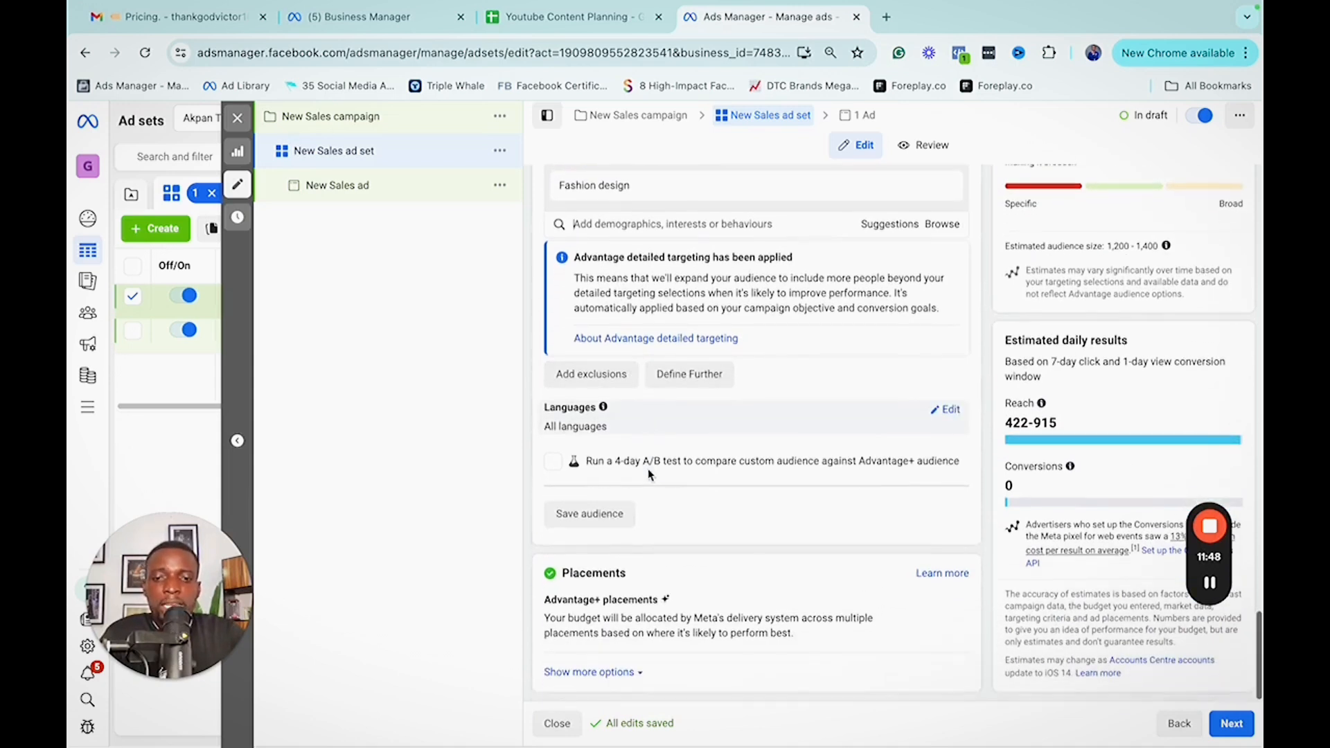
{"action": "scroll", "coordinate": [693, 360], "scroll_direction": "up", "scroll_amount": 2}
{"action": "scroll", "coordinate": [727, 474], "scroll_direction": "down", "scroll_amount": 1}
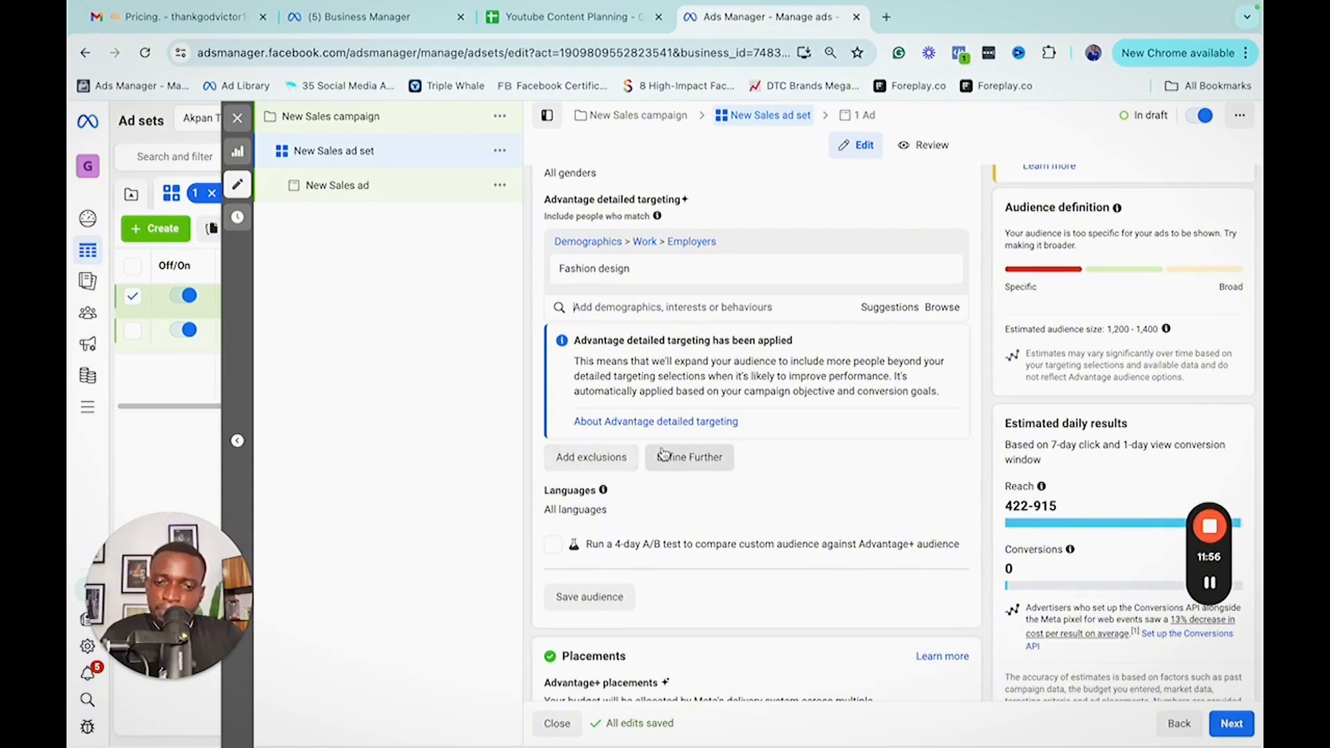
{"action": "scroll", "coordinate": [664, 454], "scroll_direction": "down", "scroll_amount": 1}
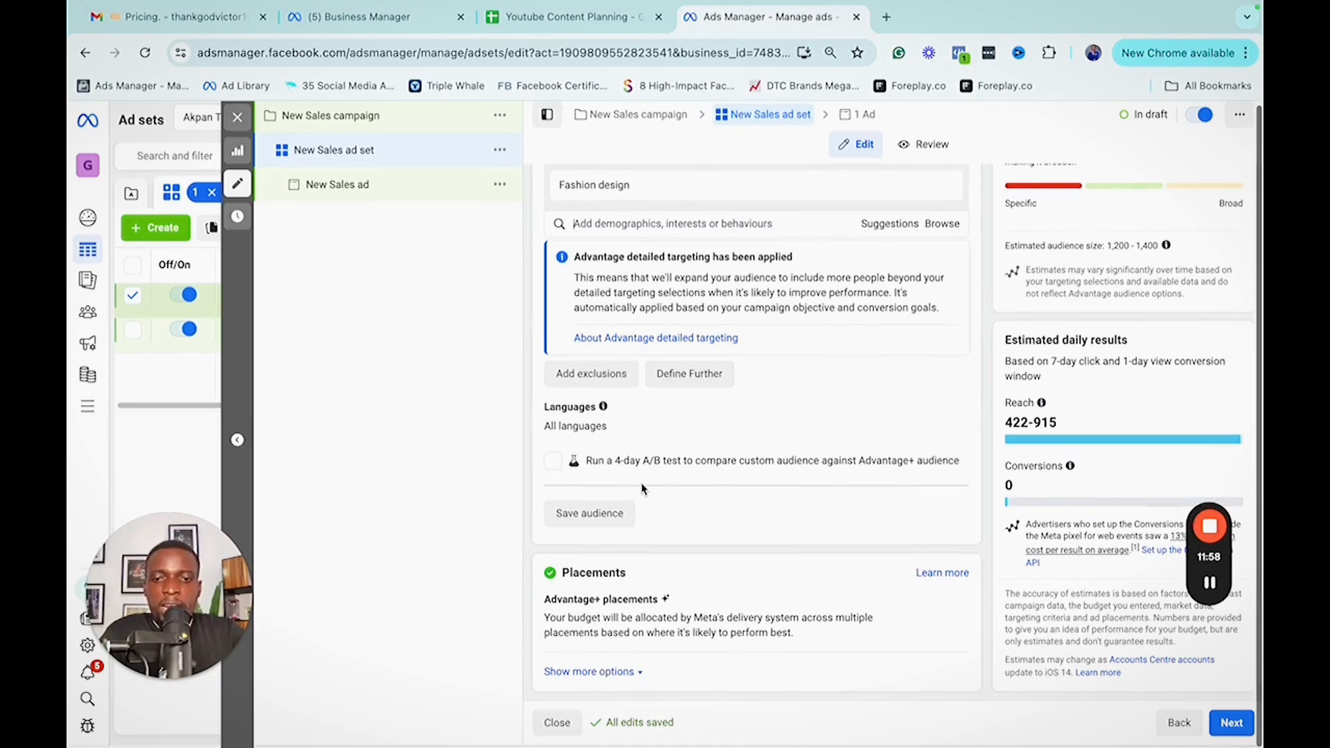
- Try manual placements to check the device and platform choices, and return the ad set to Advantage+ placements
{"action": "mouse_move", "coordinate": [689, 597]}
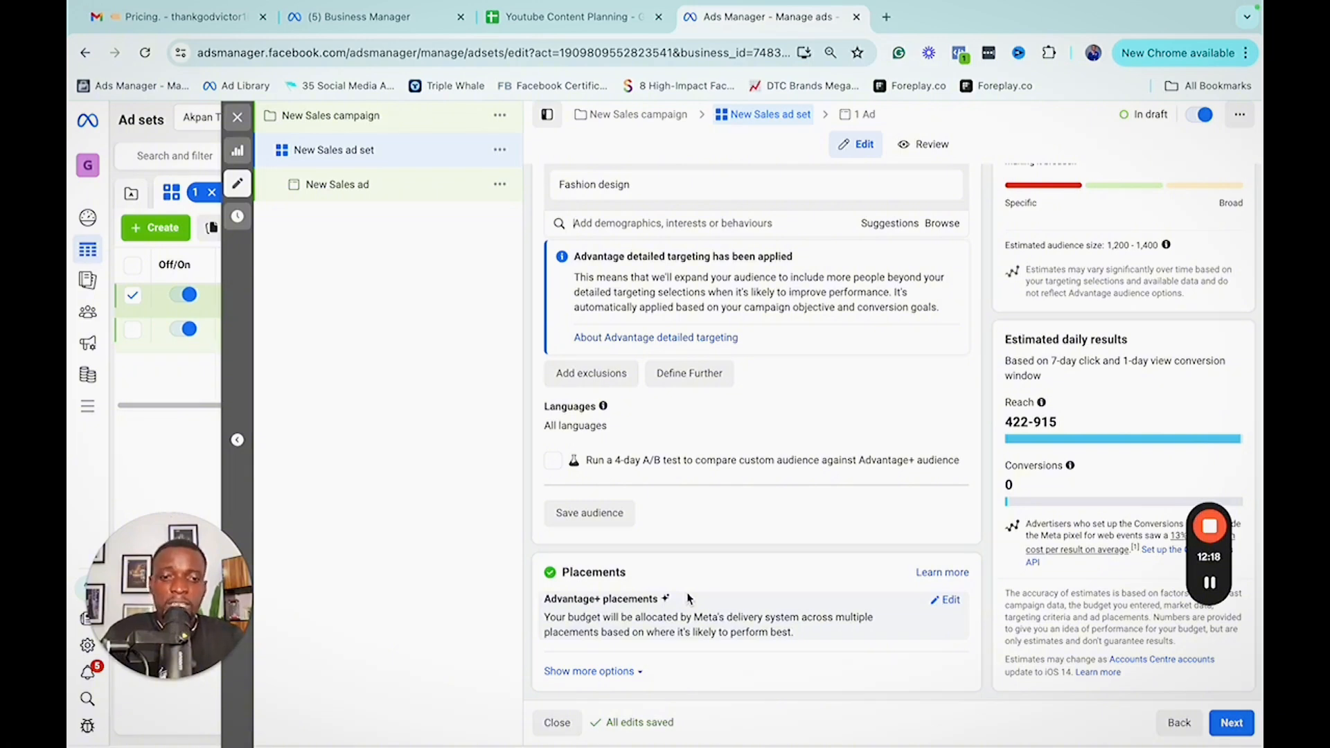
{"action": "left_click", "coordinate": [948, 601]}
{"action": "scroll", "coordinate": [909, 608], "scroll_direction": "down", "scroll_amount": 1}
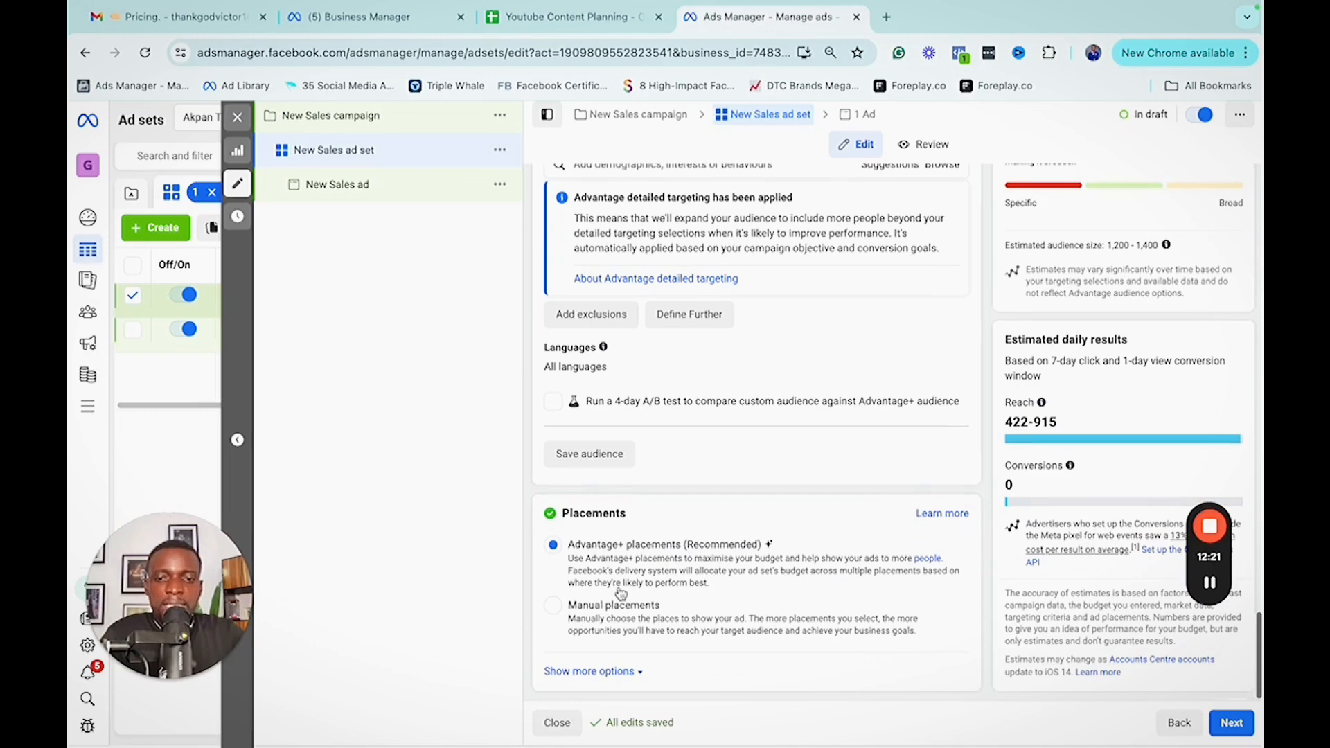
{"action": "left_click", "coordinate": [554, 607]}
{"action": "scroll", "coordinate": [589, 616], "scroll_direction": "down", "scroll_amount": 3}
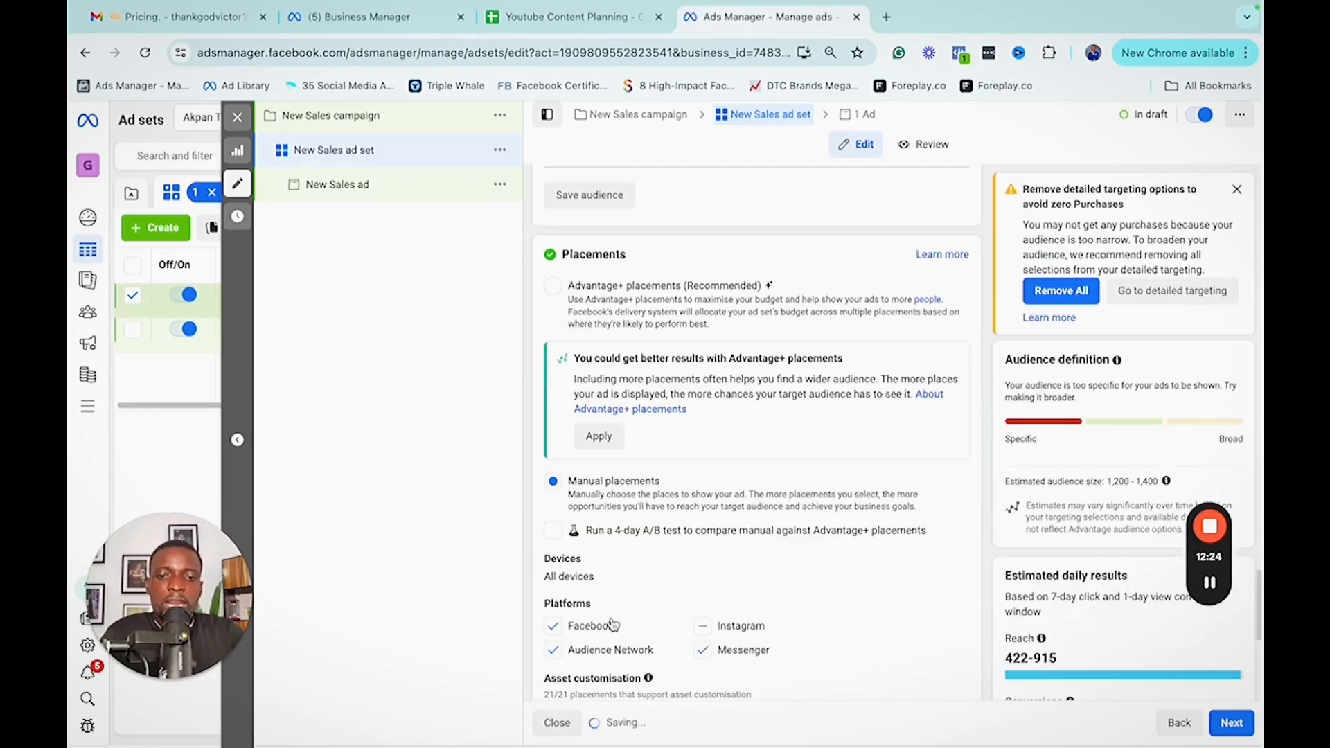
{"action": "scroll", "coordinate": [719, 610], "scroll_direction": "up", "scroll_amount": 1}
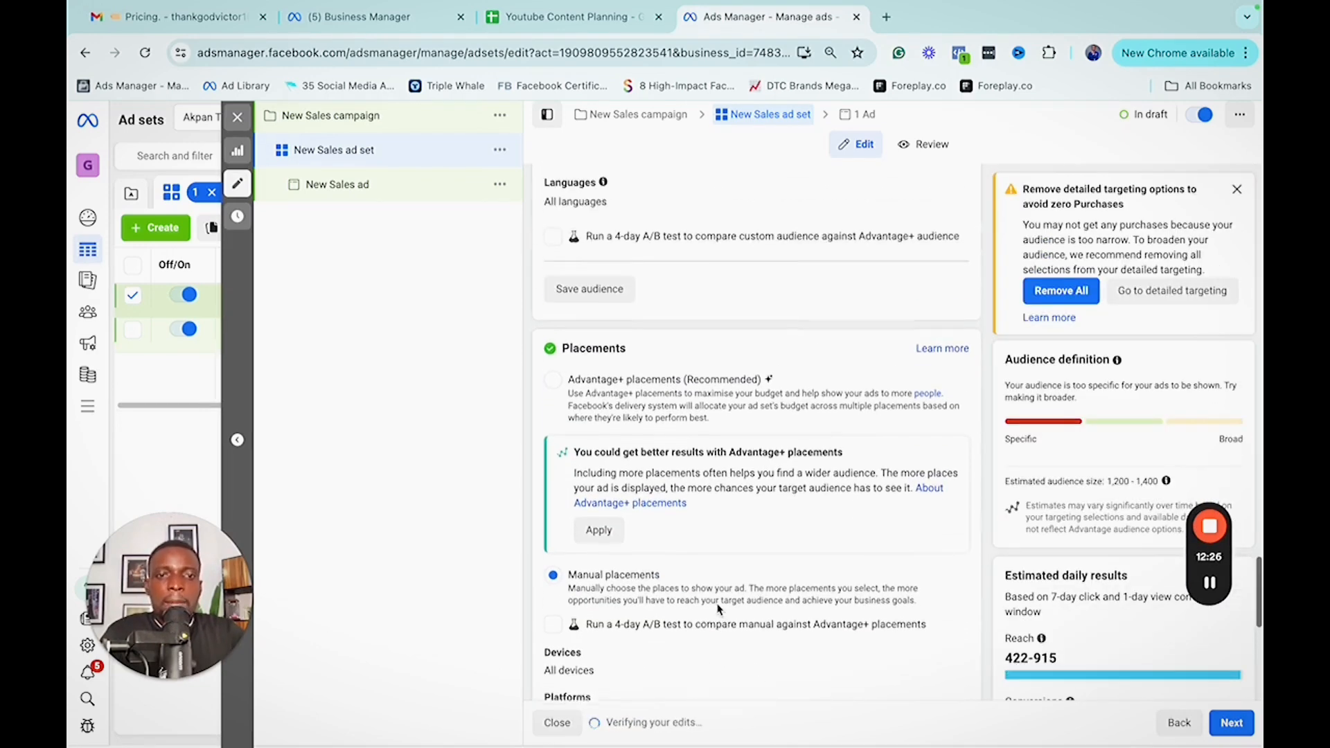
{"action": "left_click", "coordinate": [553, 388]}
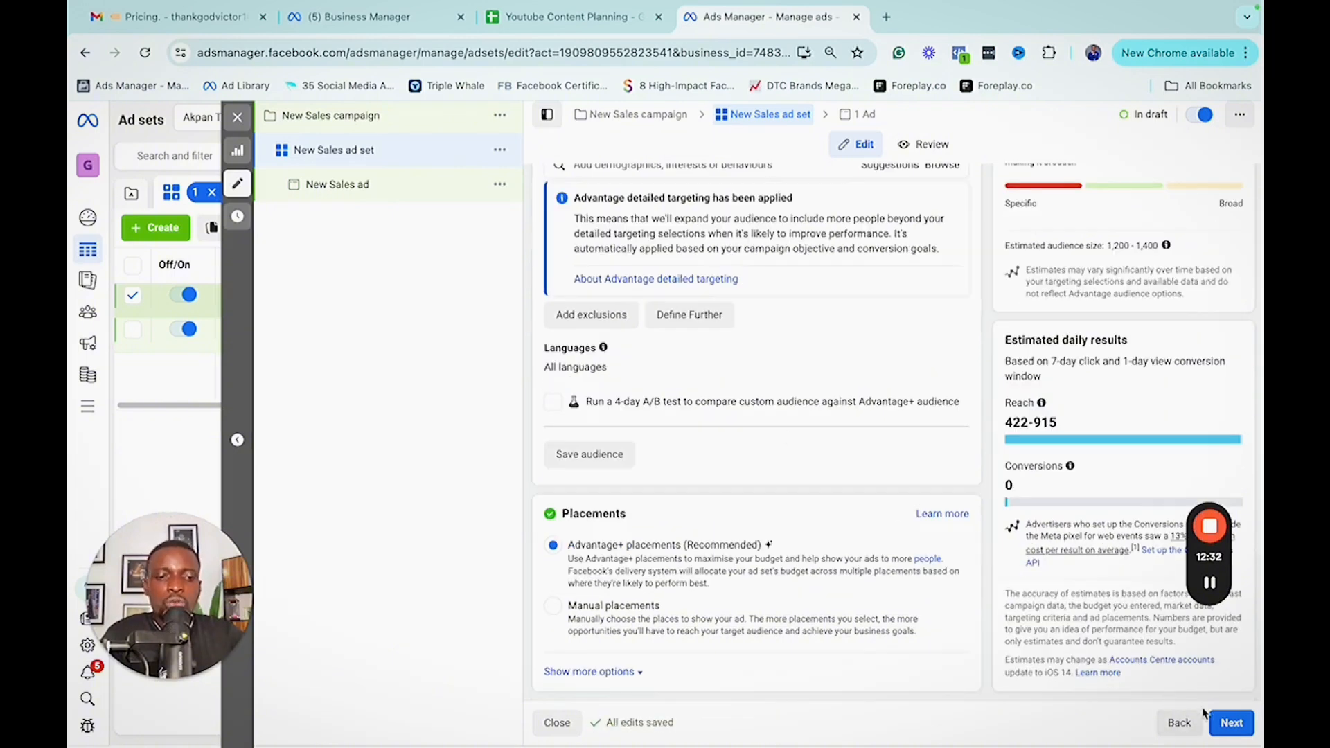
- Continue to the New Sales ad and review its identity, ad setup, creative source and format options
{"action": "left_click", "coordinate": [1232, 725]}
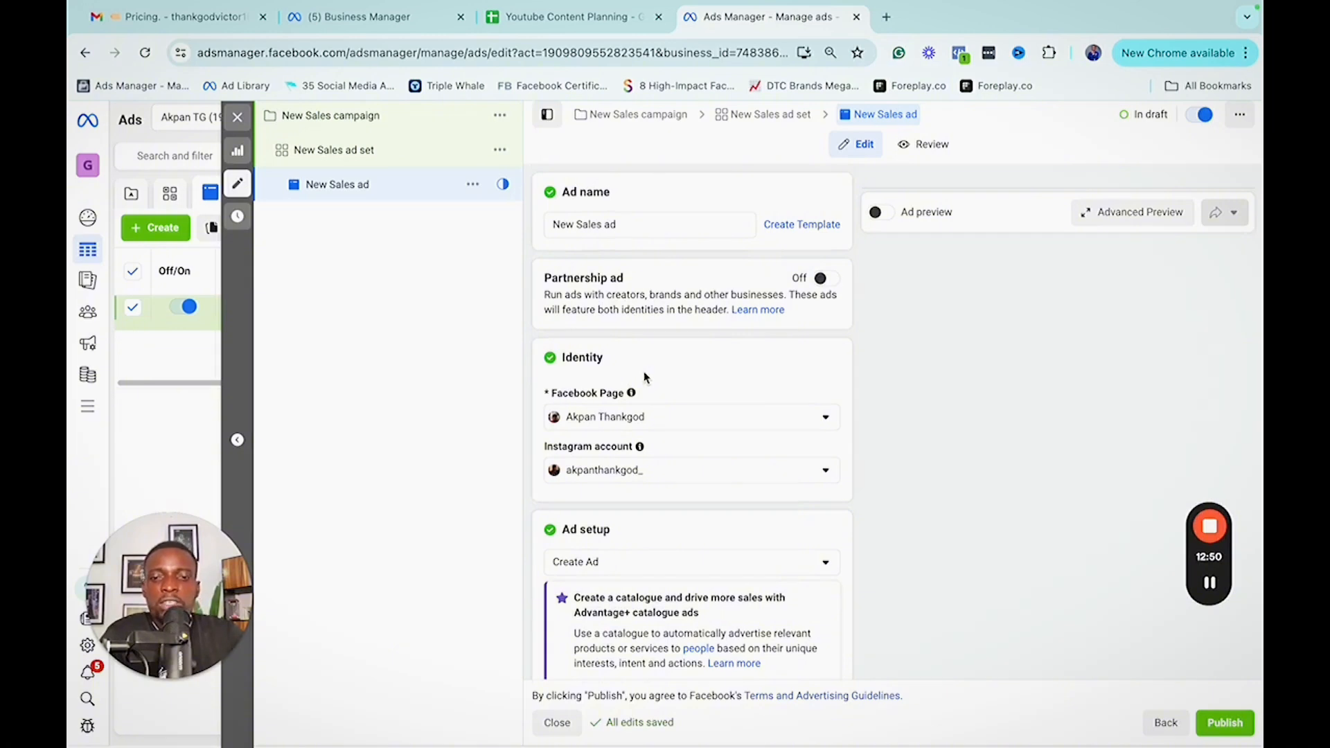
{"action": "scroll", "coordinate": [644, 377], "scroll_direction": "down", "scroll_amount": 3}
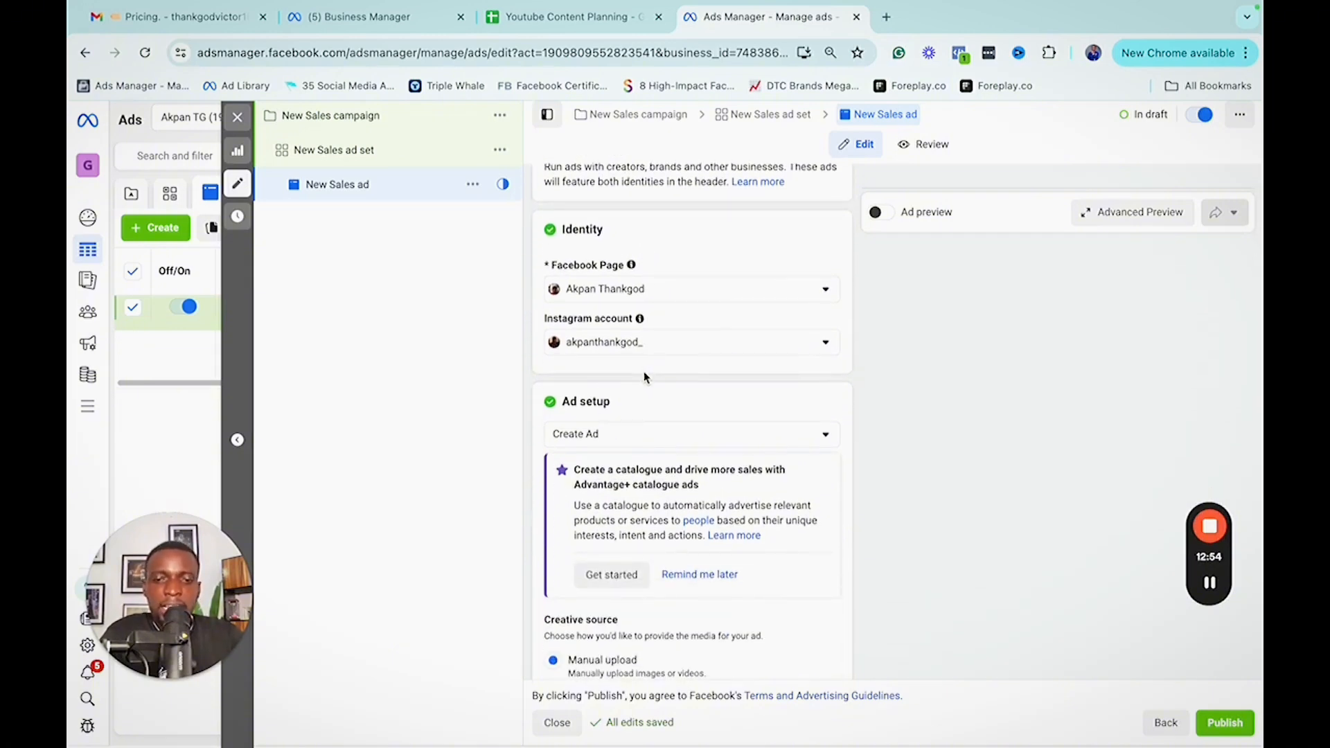
{"action": "scroll", "coordinate": [672, 357], "scroll_direction": "down", "scroll_amount": 1}
{"action": "scroll", "coordinate": [673, 357], "scroll_direction": "down", "scroll_amount": 5}
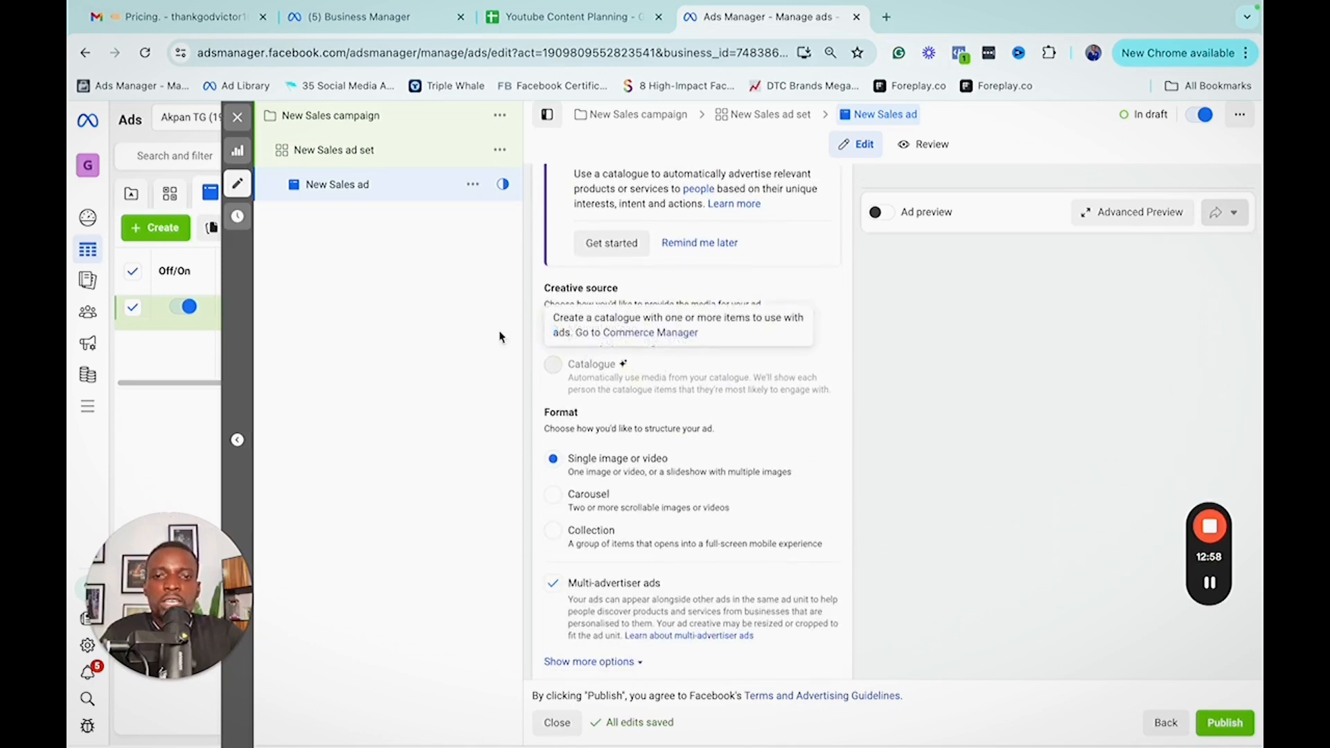
{"action": "scroll", "coordinate": [625, 376], "scroll_direction": "up", "scroll_amount": 1}
{"action": "scroll", "coordinate": [626, 375], "scroll_direction": "up", "scroll_amount": 3}
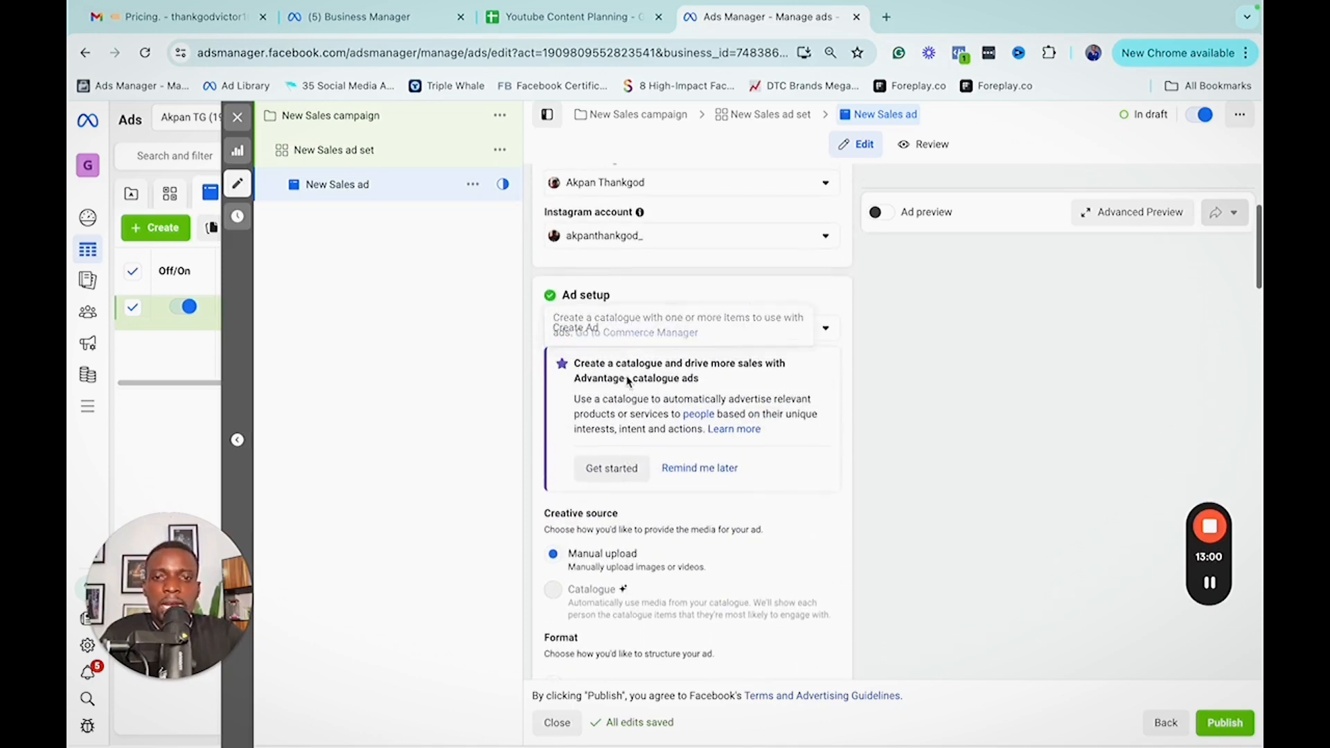
- Set the ad to use an existing post and select the Facebook video post beginning "Harsh Truth. Your logo is not your brand"
{"action": "left_click", "coordinate": [616, 334]}
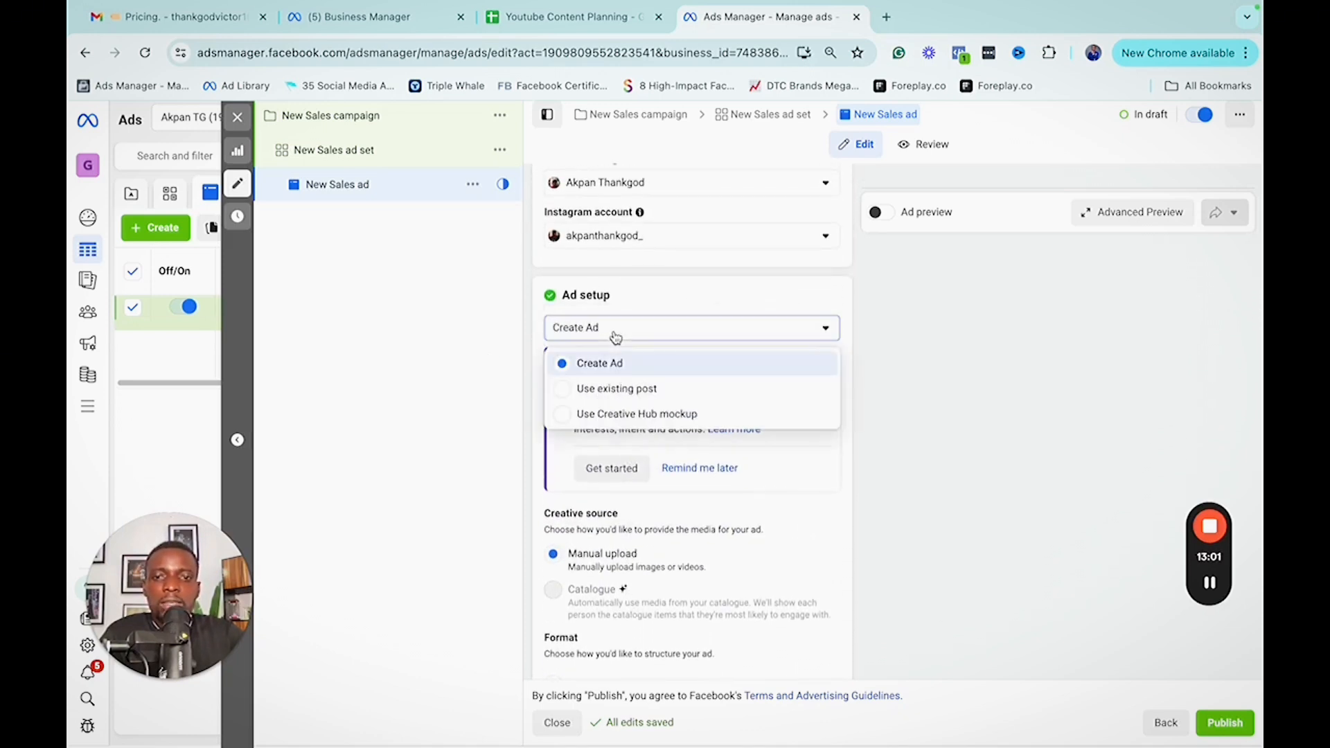
{"action": "left_click", "coordinate": [611, 394]}
{"action": "scroll", "coordinate": [617, 485], "scroll_direction": "down", "scroll_amount": 1}
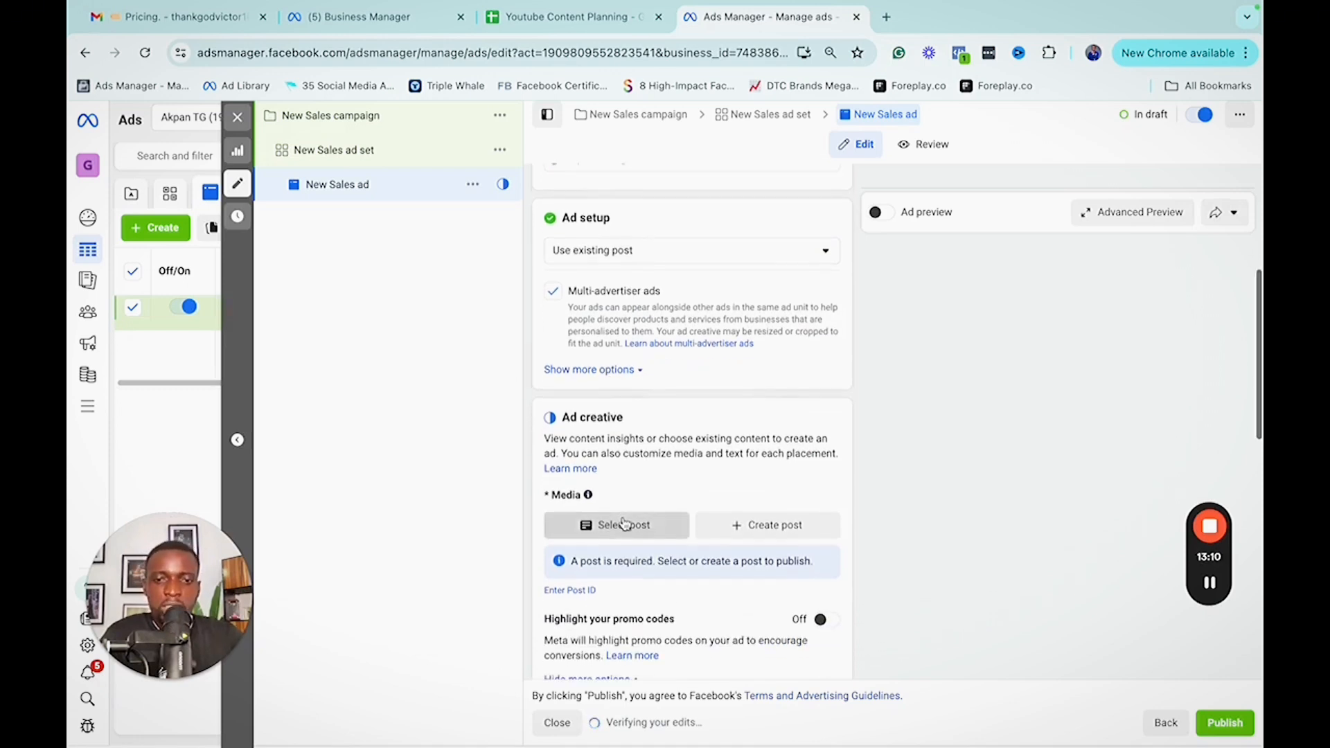
{"action": "left_click", "coordinate": [624, 524]}
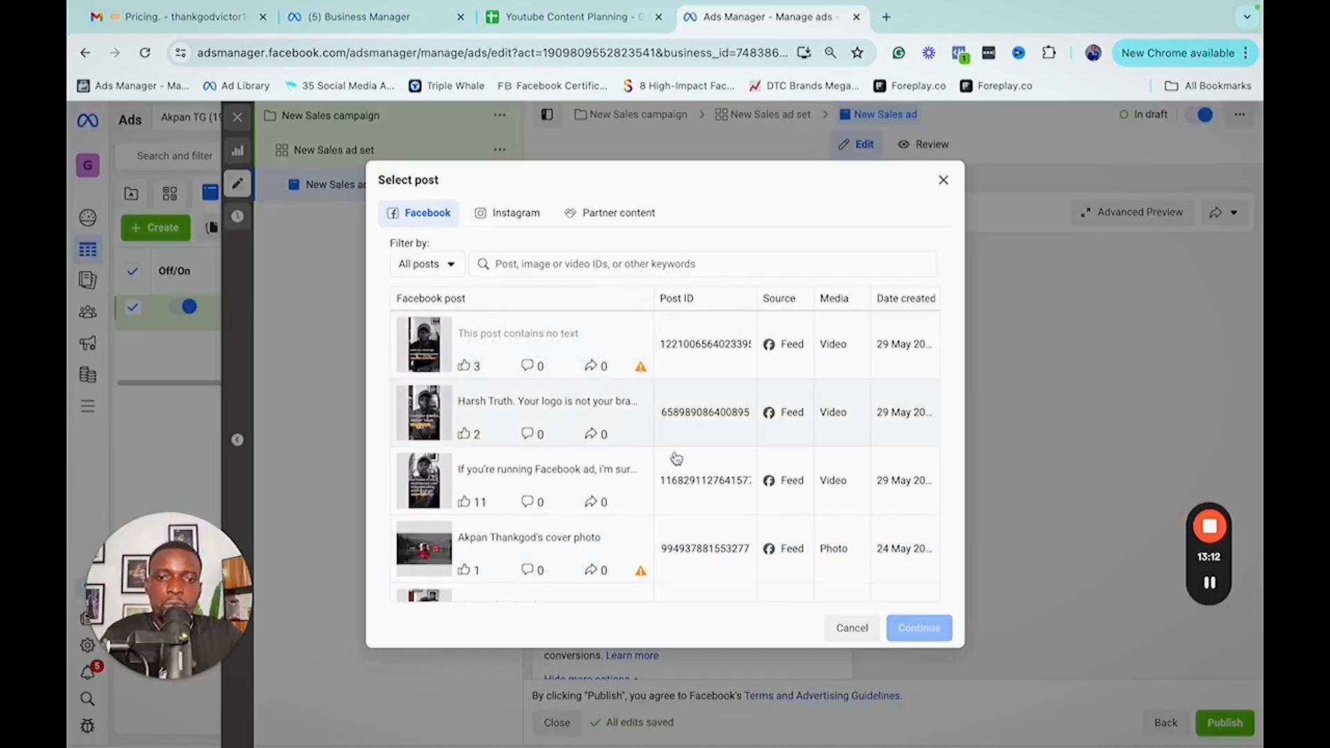
{"action": "left_click", "coordinate": [506, 425]}
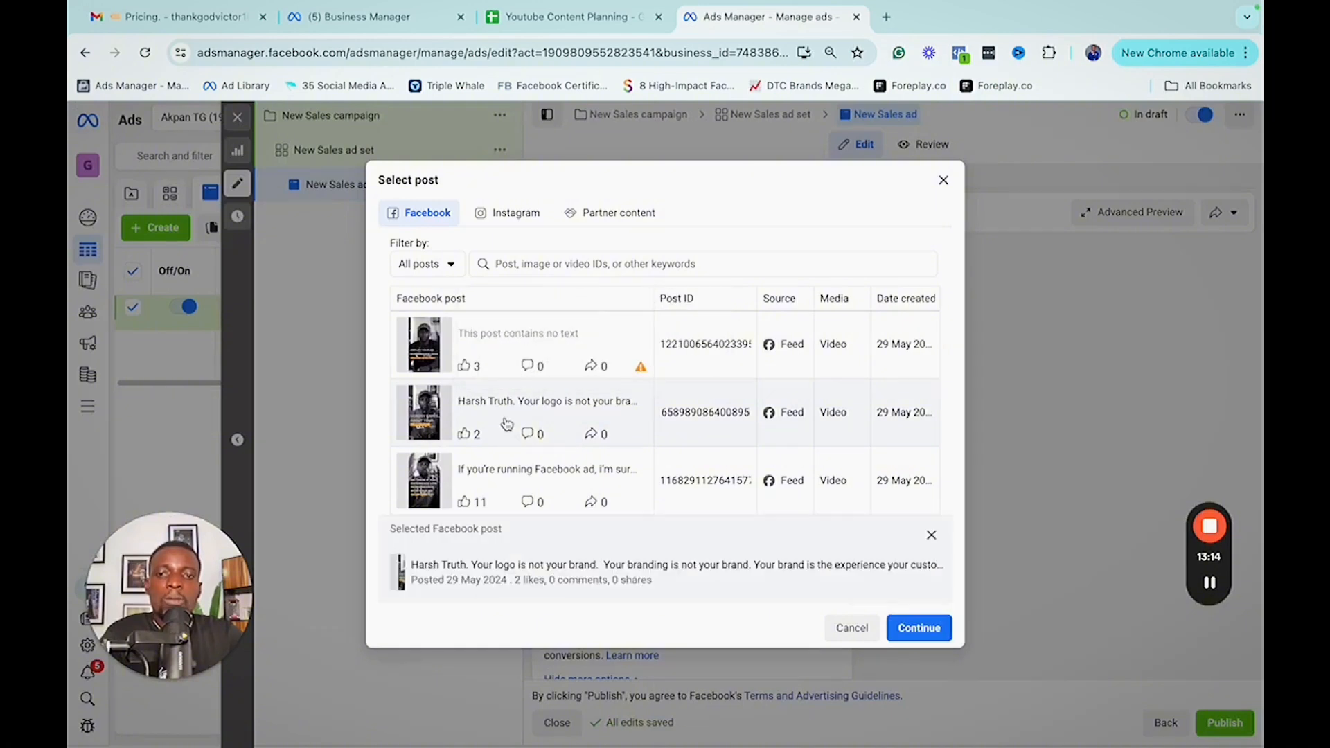
{"action": "left_click", "coordinate": [919, 628]}
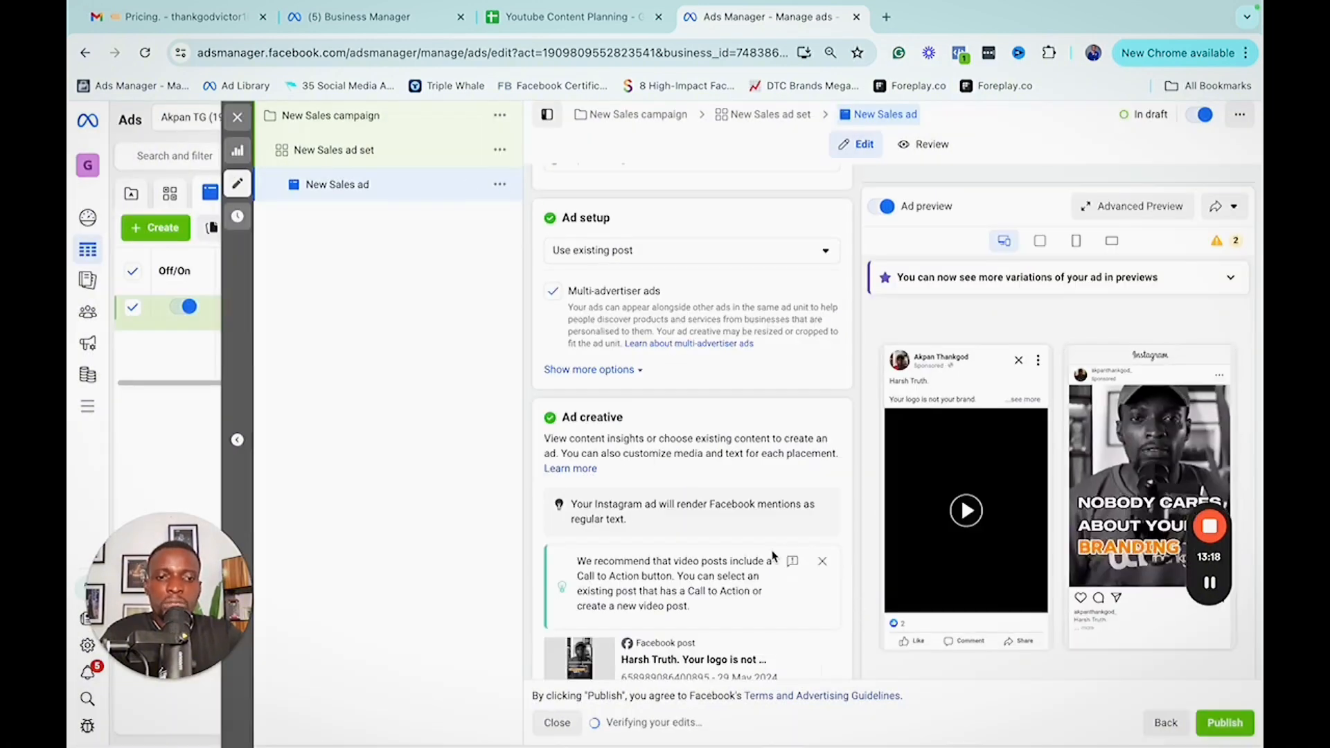
- Open the post ID entry for the ad creative and dismiss the call-to-action recommendation
{"action": "scroll", "coordinate": [755, 557], "scroll_direction": "down", "scroll_amount": 1}
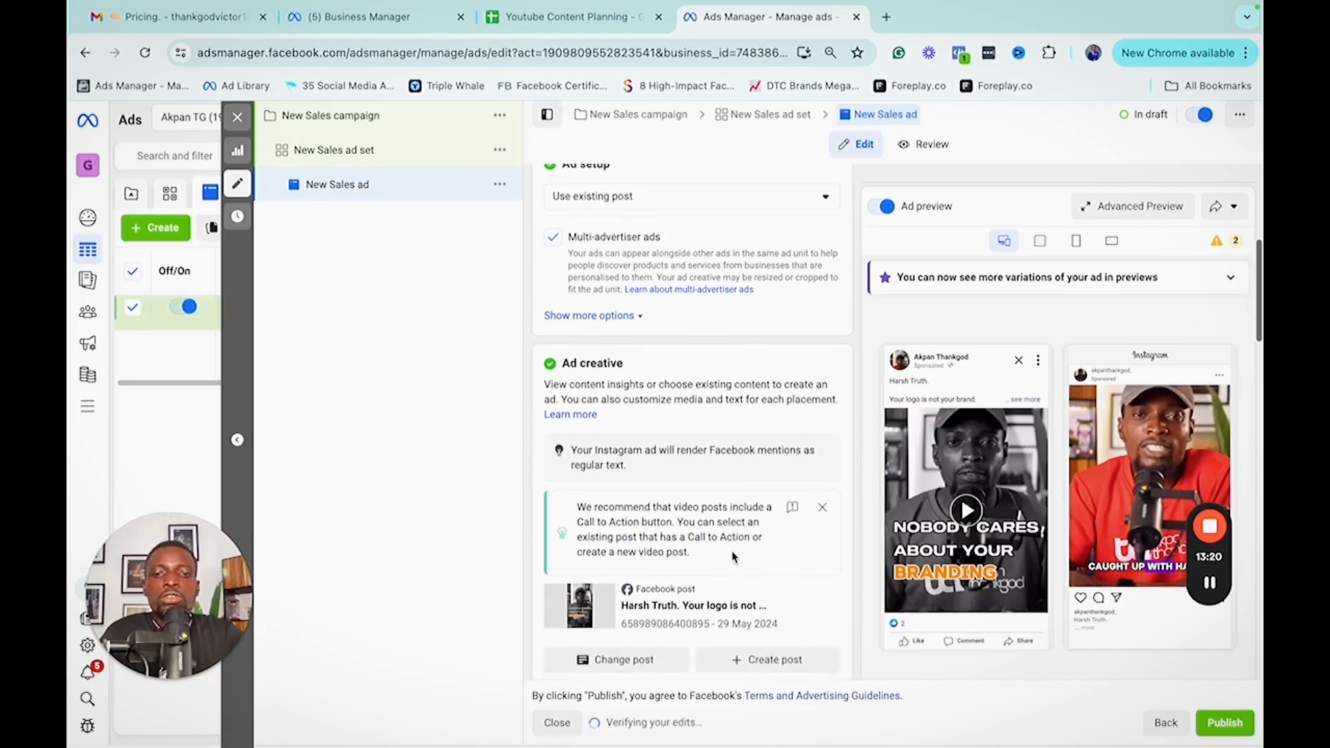
{"action": "scroll", "coordinate": [733, 554], "scroll_direction": "down", "scroll_amount": 1}
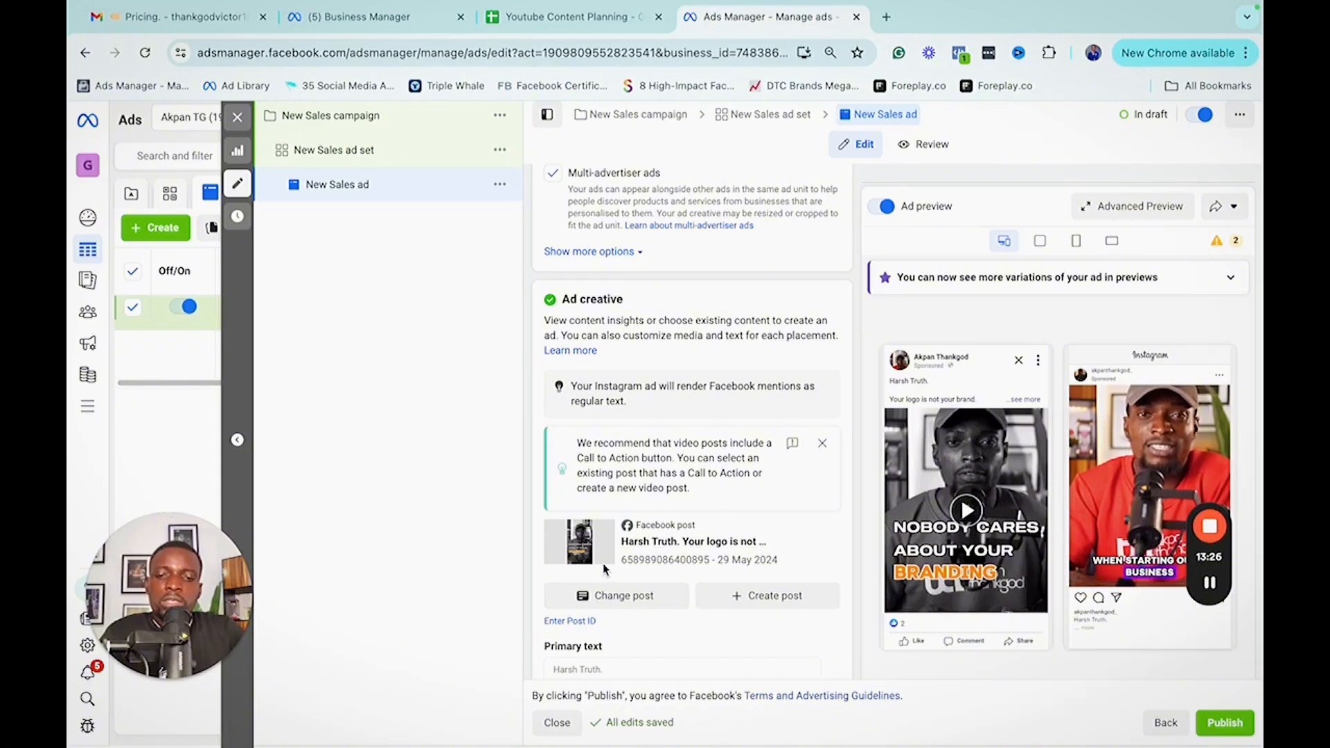
{"action": "left_click", "coordinate": [570, 621]}
{"action": "scroll", "coordinate": [638, 617], "scroll_direction": "down", "scroll_amount": 1}
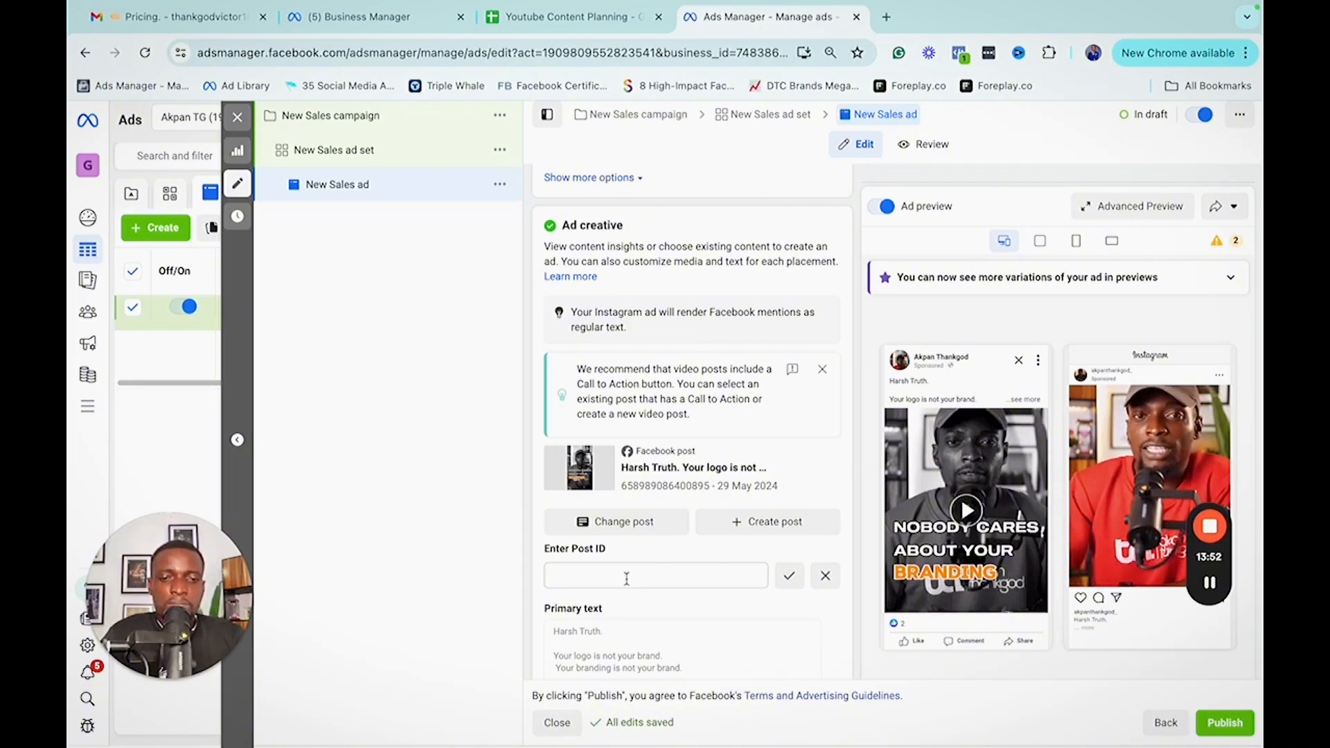
{"action": "left_click", "coordinate": [626, 580]}
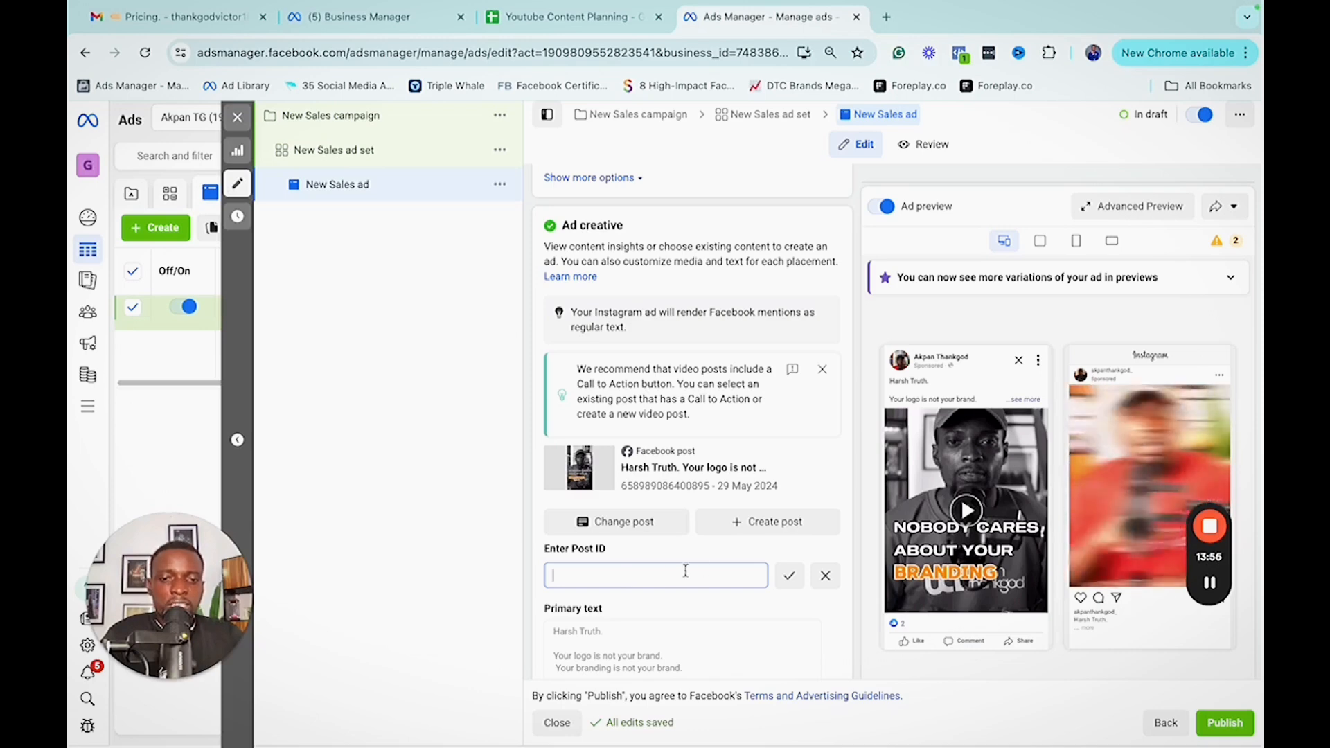
{"action": "left_click", "coordinate": [822, 371]}
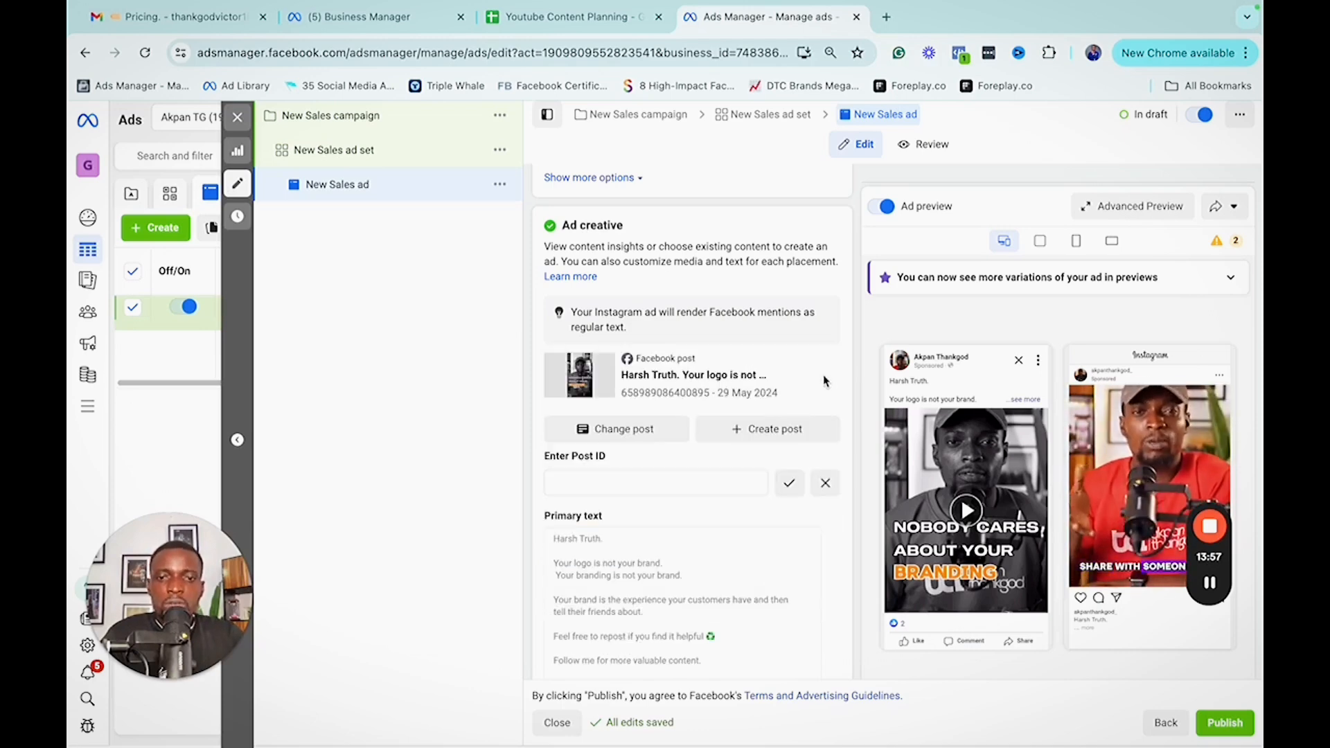
- Switch the ad setup from the existing post back to Create Ad
{"action": "scroll", "coordinate": [762, 394], "scroll_direction": "up", "scroll_amount": 4}
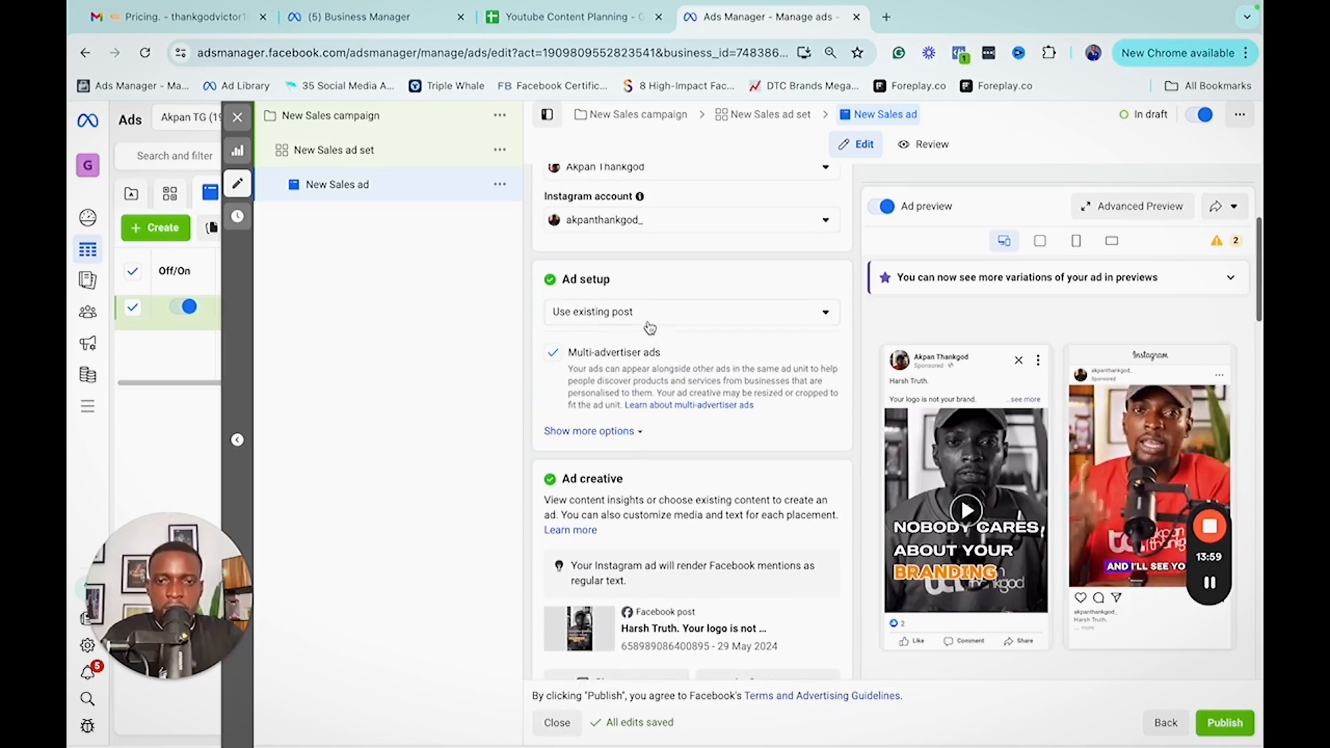
{"action": "left_click", "coordinate": [644, 311]}
{"action": "left_click", "coordinate": [600, 347]}
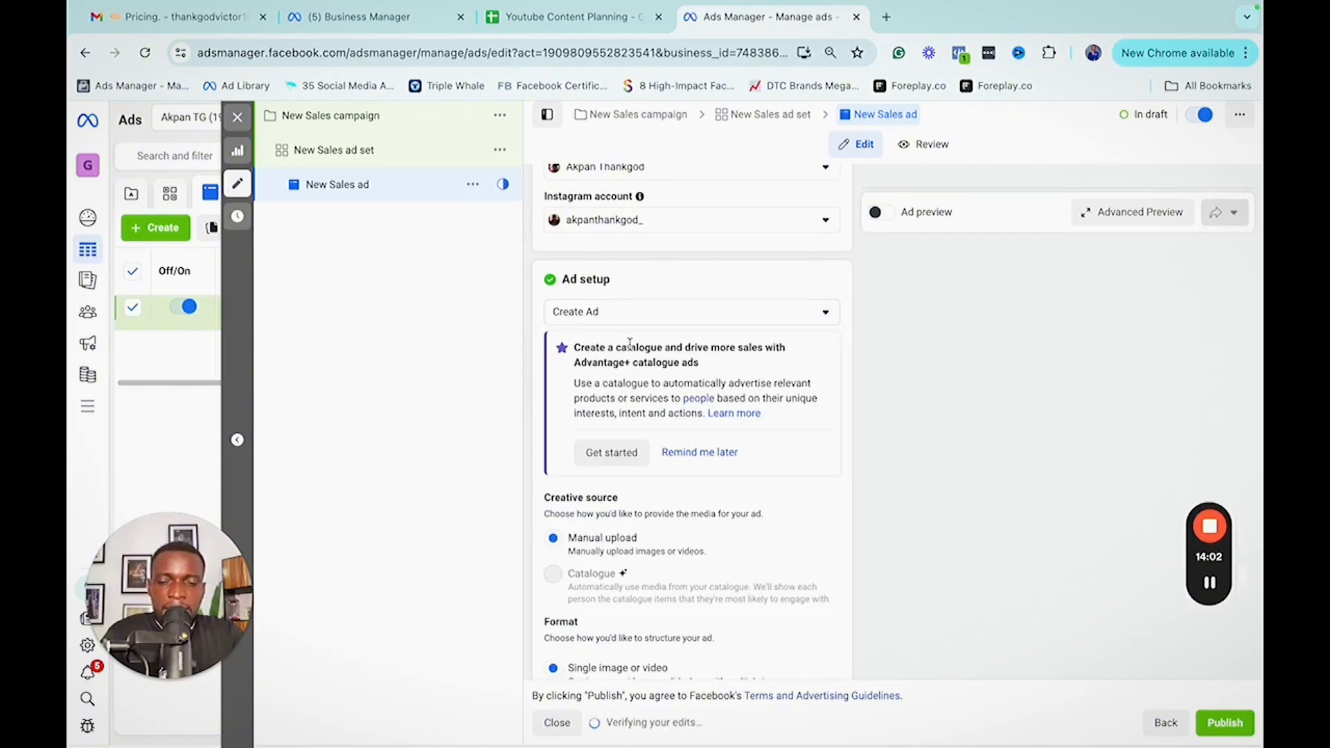
- Try the Carousel format to check its card options, and return the ad to Single image or video
{"action": "scroll", "coordinate": [649, 380], "scroll_direction": "down", "scroll_amount": 2}
{"action": "scroll", "coordinate": [650, 380], "scroll_direction": "down", "scroll_amount": 2}
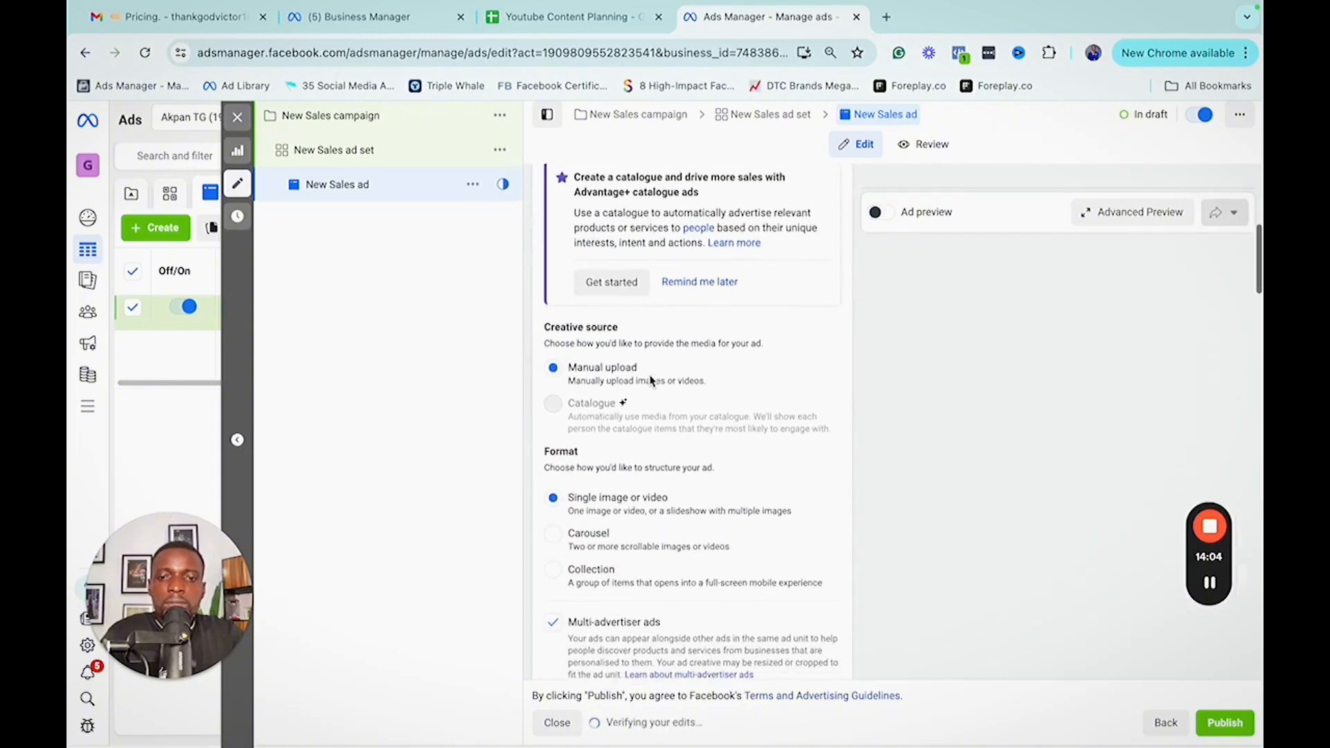
{"action": "scroll", "coordinate": [651, 381], "scroll_direction": "down", "scroll_amount": 2}
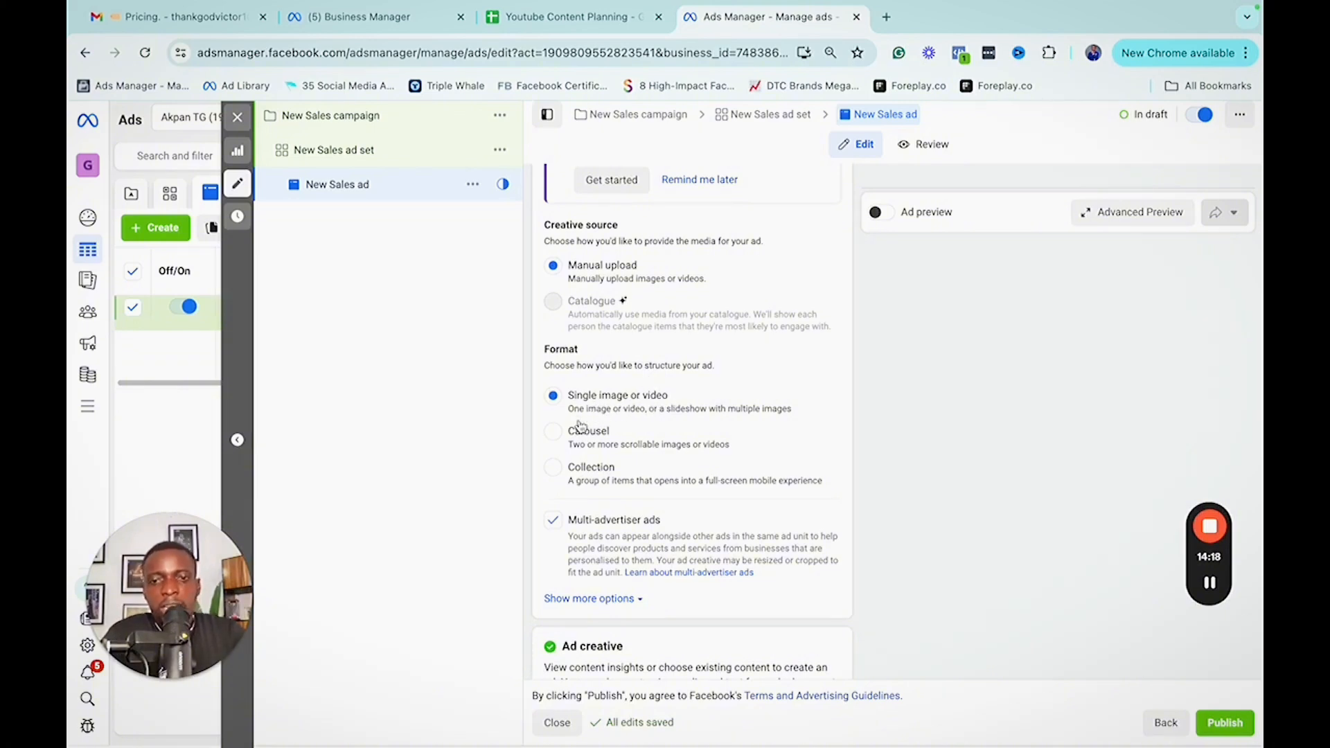
{"action": "left_click", "coordinate": [648, 445]}
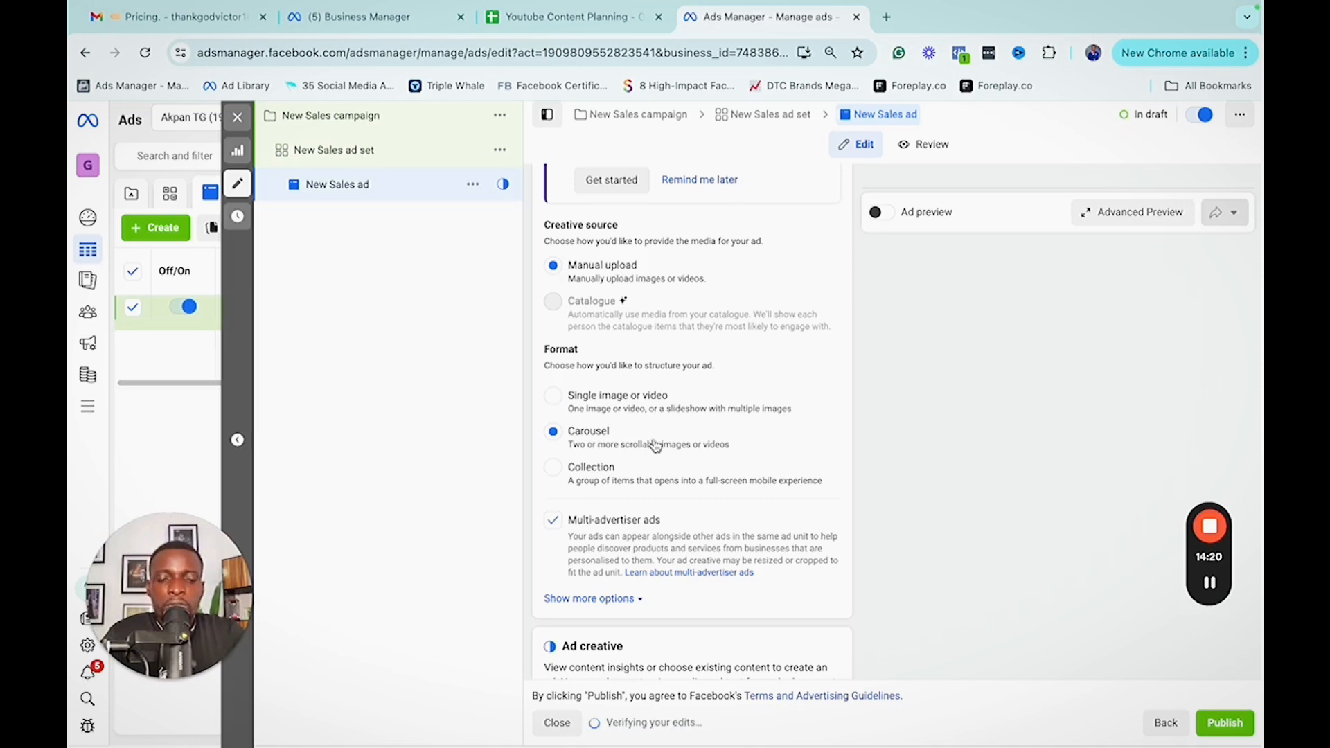
{"action": "scroll", "coordinate": [653, 445], "scroll_direction": "down", "scroll_amount": 5}
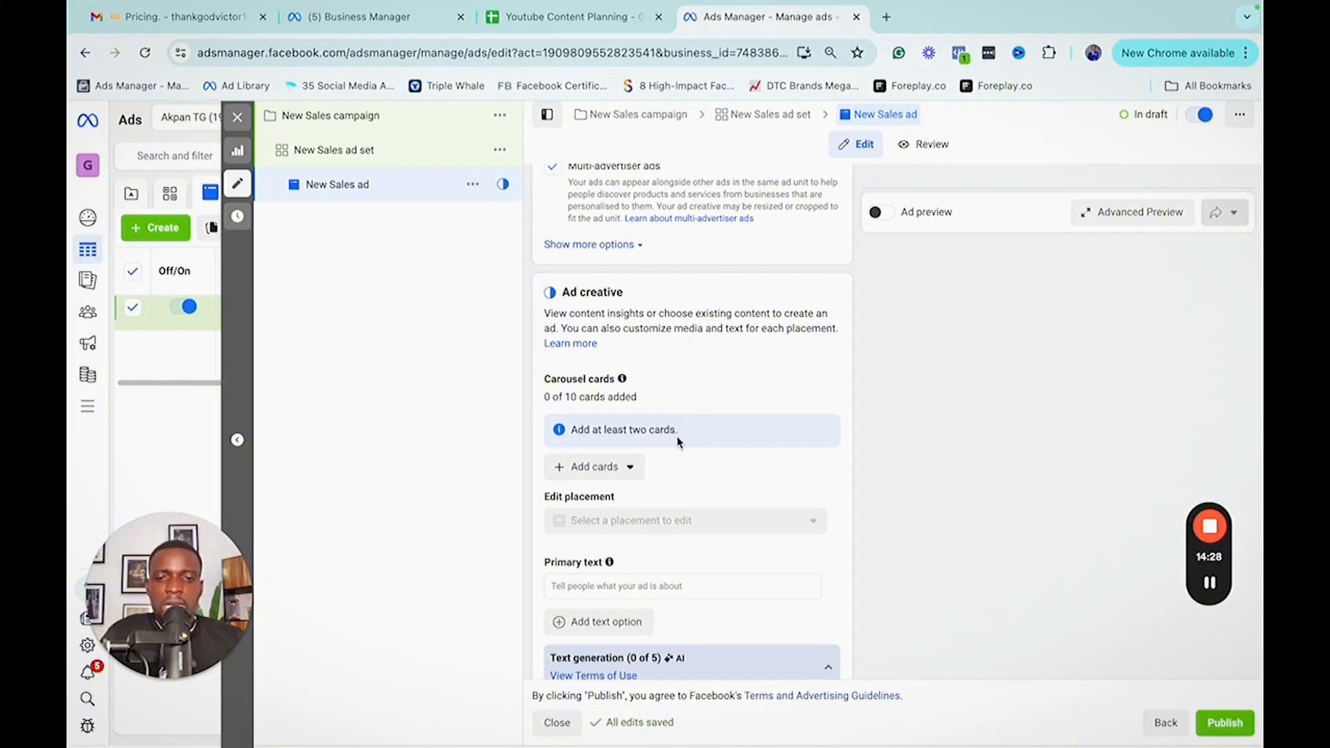
{"action": "scroll", "coordinate": [677, 441], "scroll_direction": "up", "scroll_amount": 4}
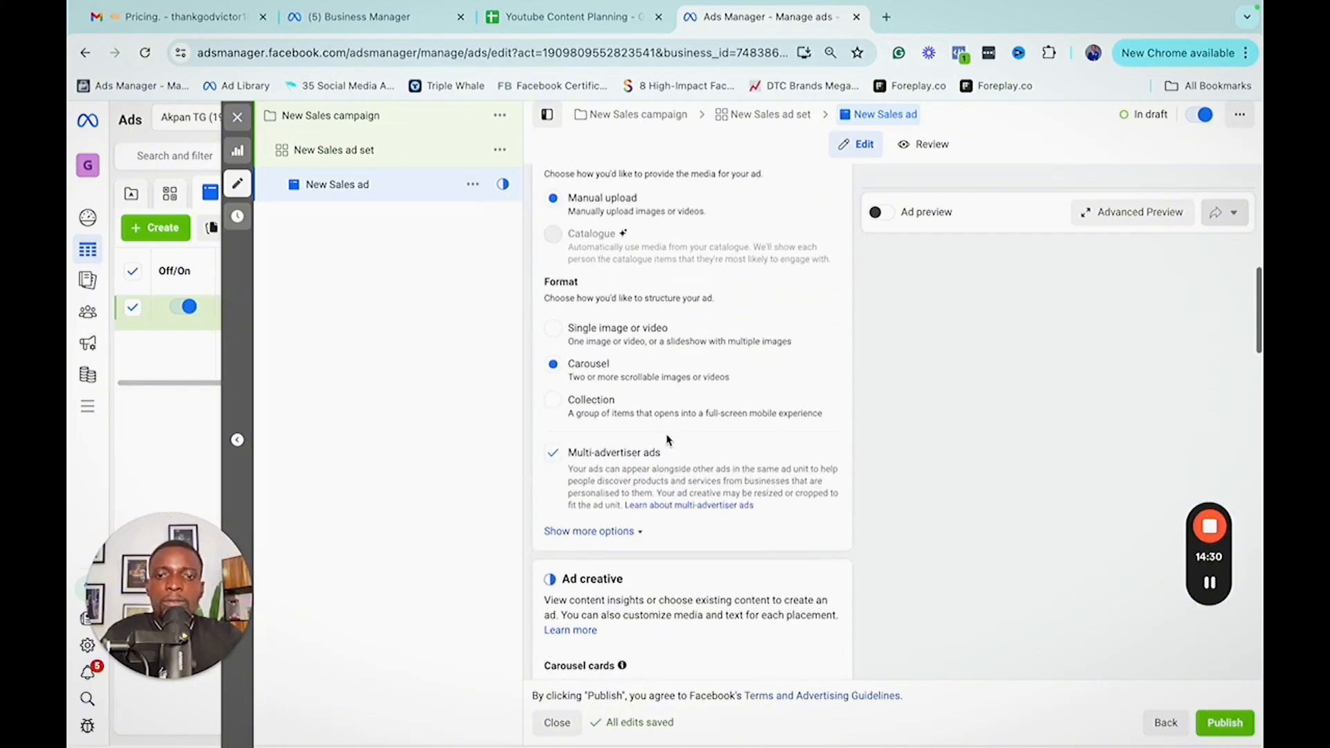
{"action": "left_click", "coordinate": [553, 338]}
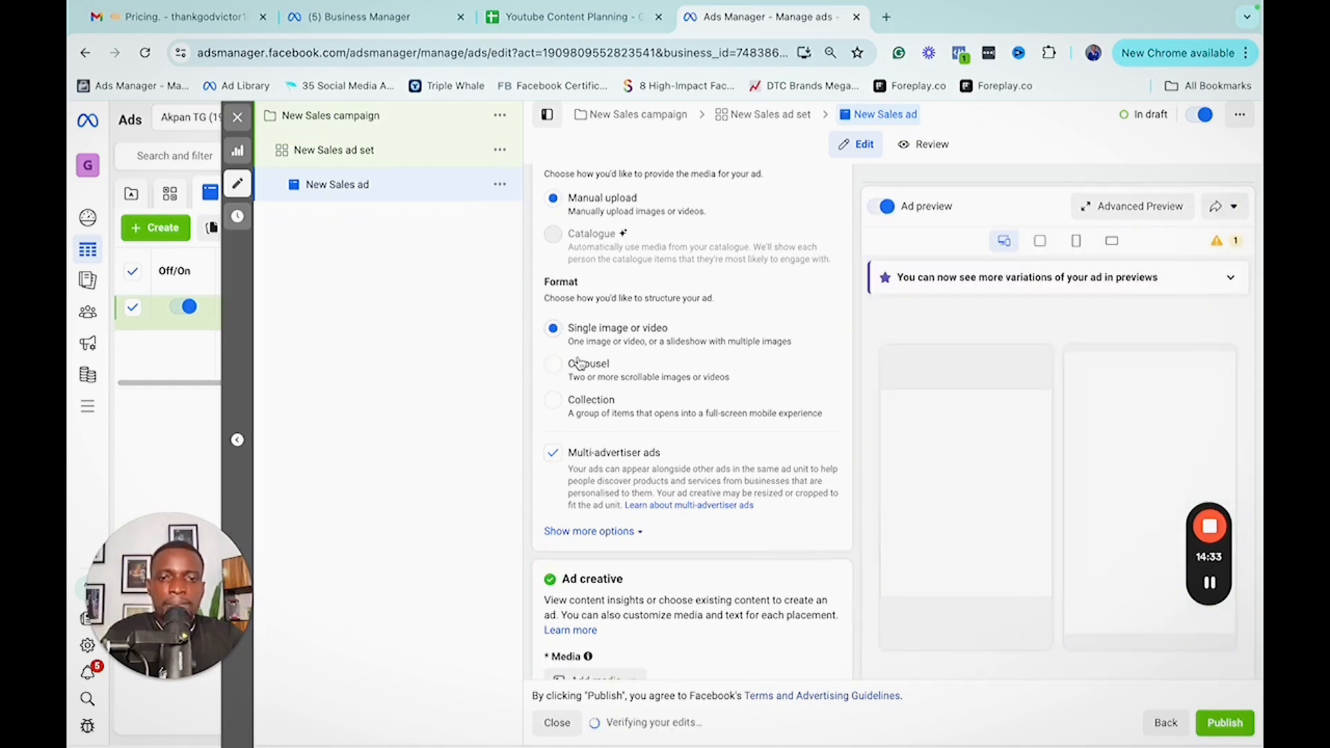
- Add the seventh Instagram image, the blue "Lessons from $10M" picture, as the ad's media
{"action": "scroll", "coordinate": [581, 363], "scroll_direction": "down", "scroll_amount": 1}
{"action": "scroll", "coordinate": [581, 362], "scroll_direction": "down", "scroll_amount": 3}
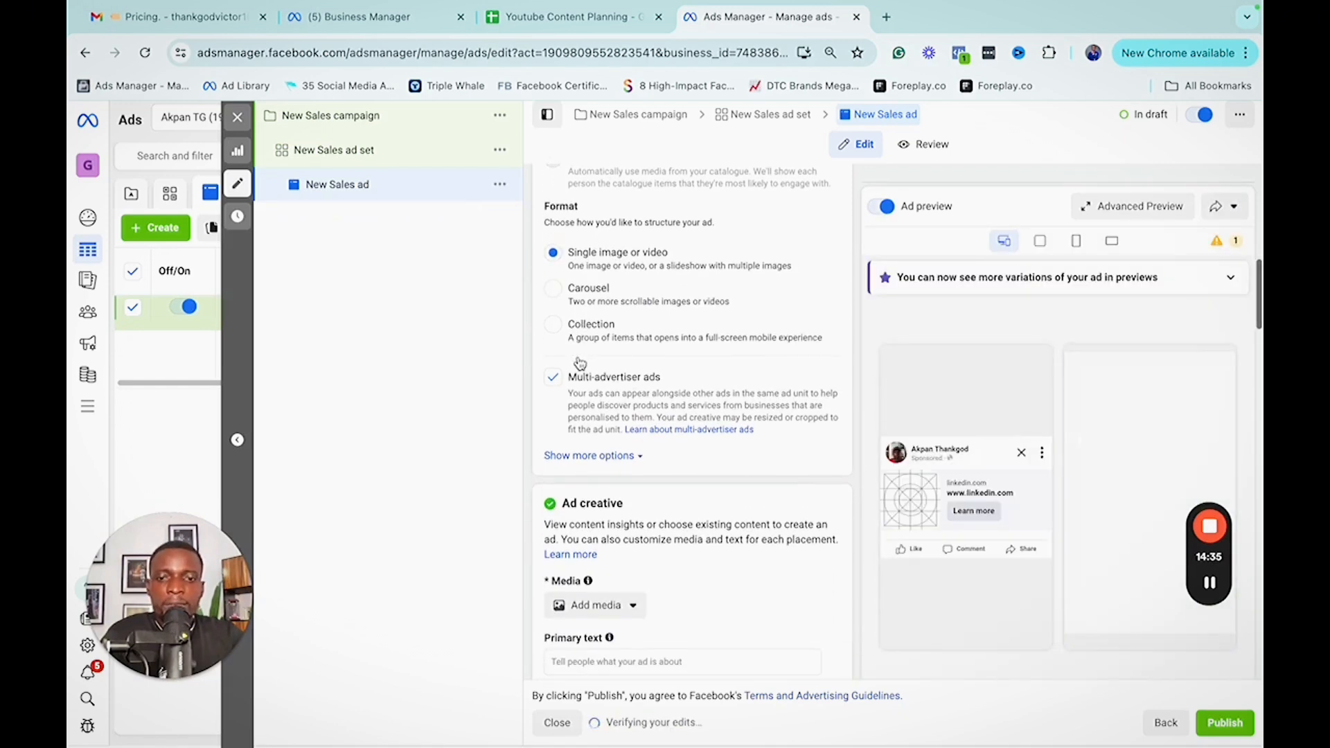
{"action": "left_click", "coordinate": [592, 399]}
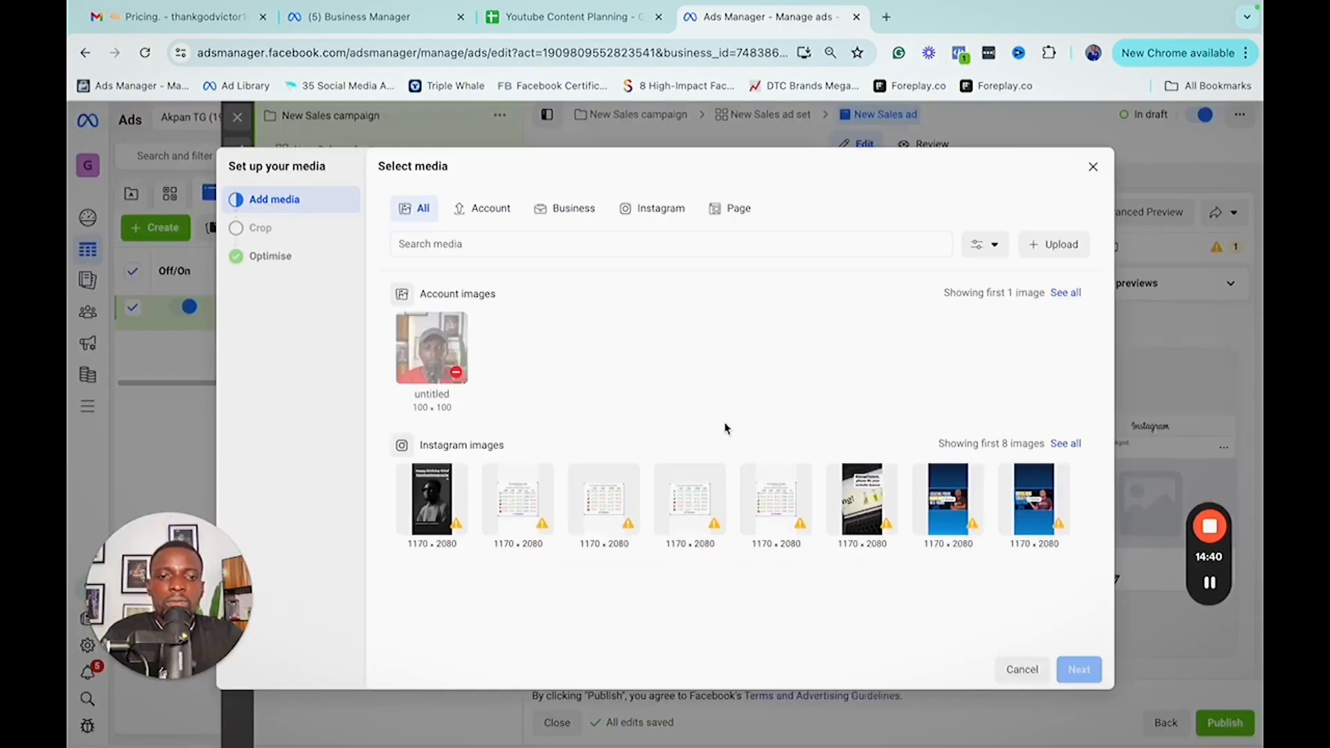
{"action": "left_click", "coordinate": [957, 513]}
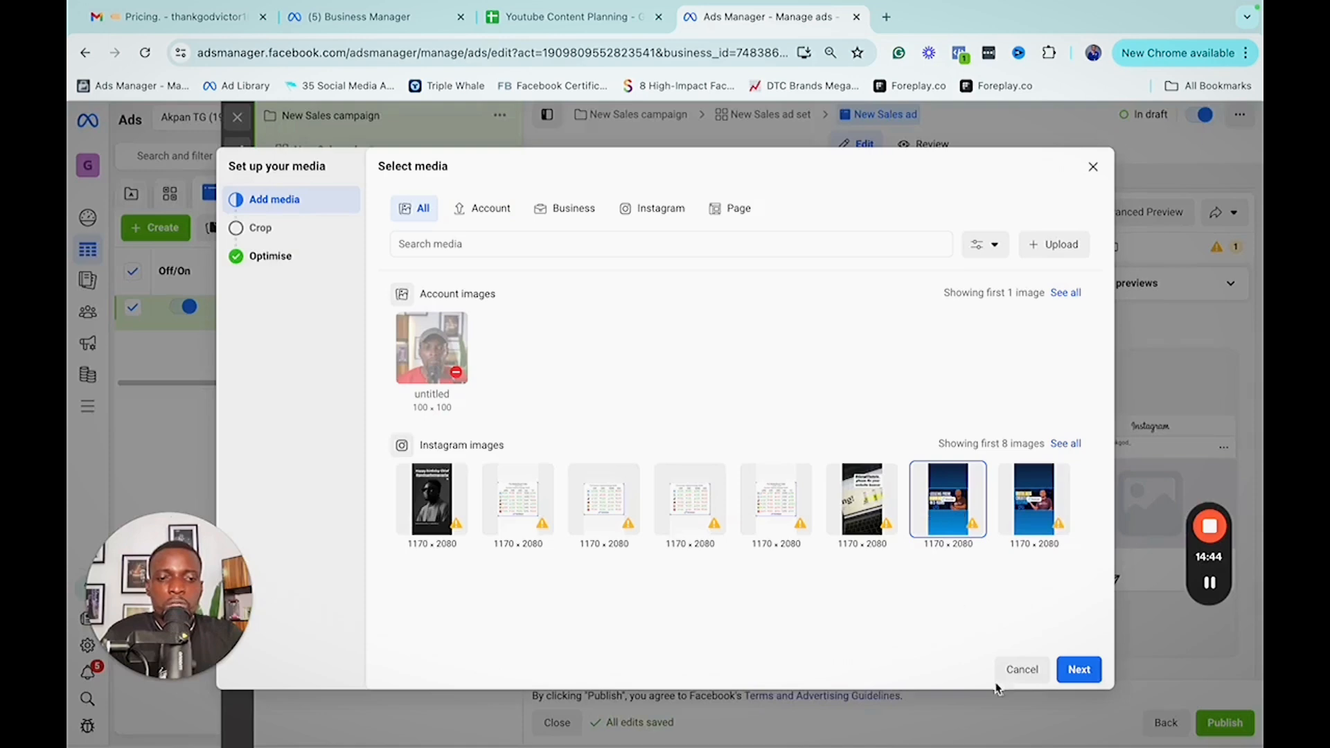
{"action": "left_click", "coordinate": [1079, 669]}
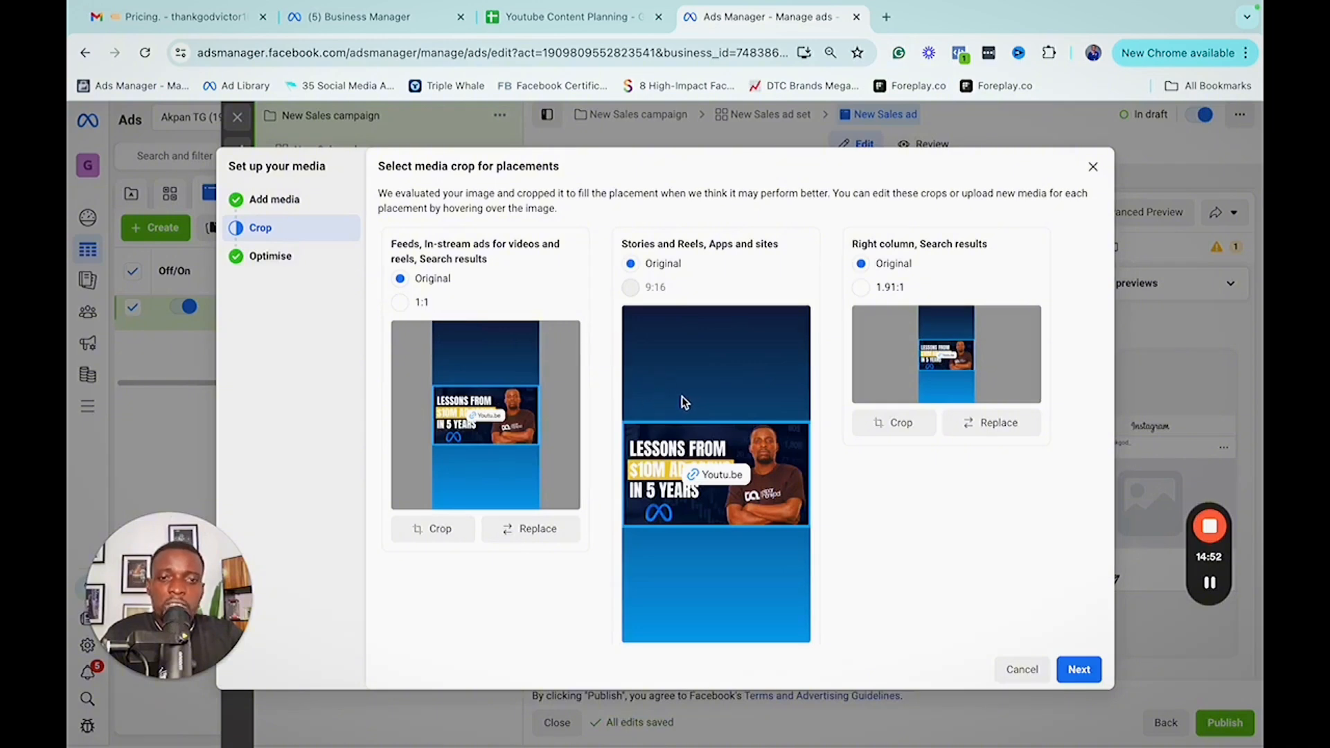
- Set the image crop for the right column and search results placements to 1.91:1, and accept the placement crops
{"action": "left_click", "coordinate": [861, 288]}
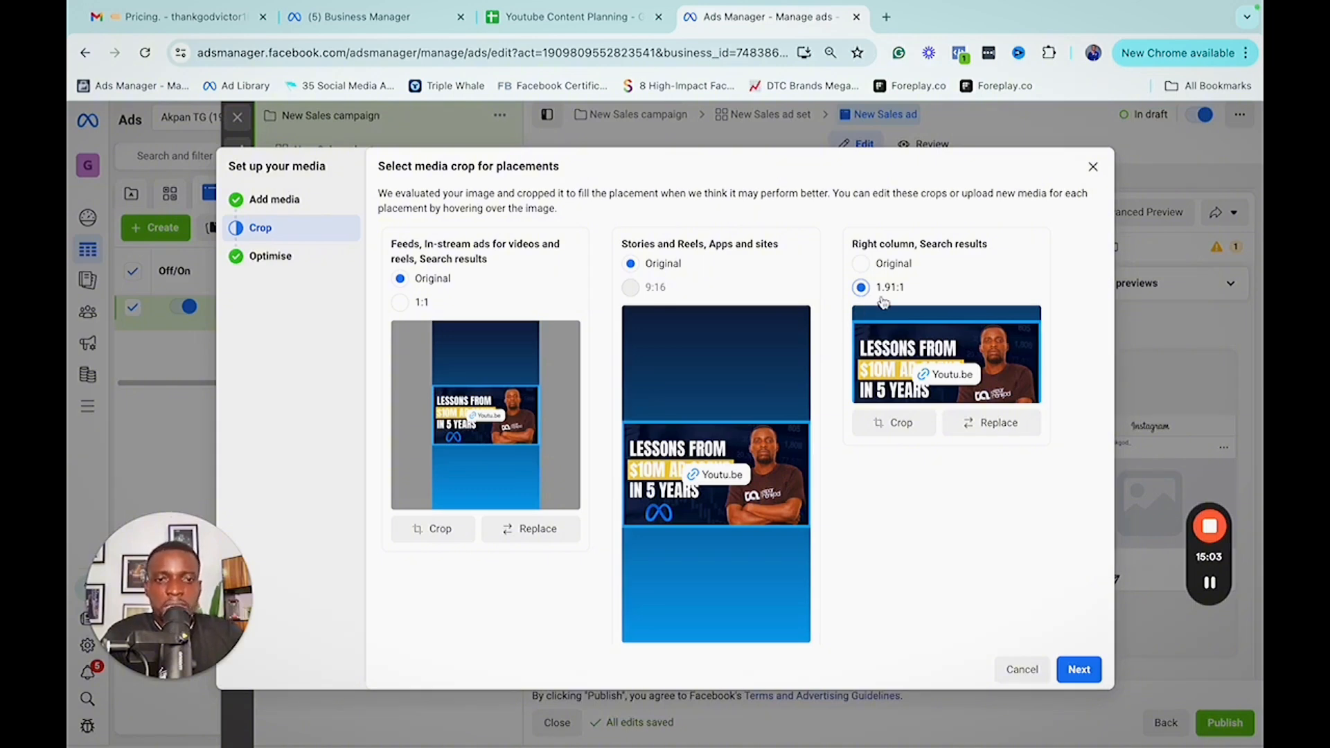
{"action": "left_click", "coordinate": [869, 265]}
{"action": "left_click", "coordinate": [863, 287]}
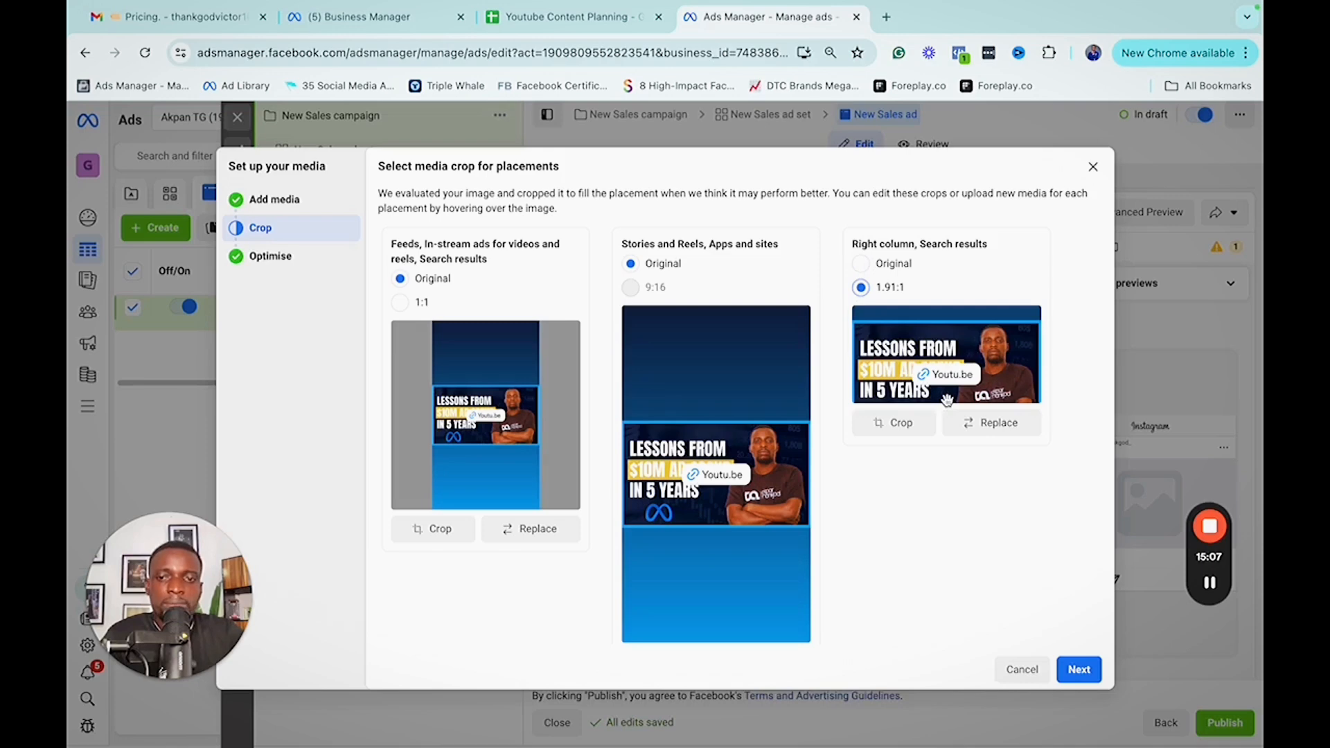
{"action": "left_click", "coordinate": [1079, 669]}
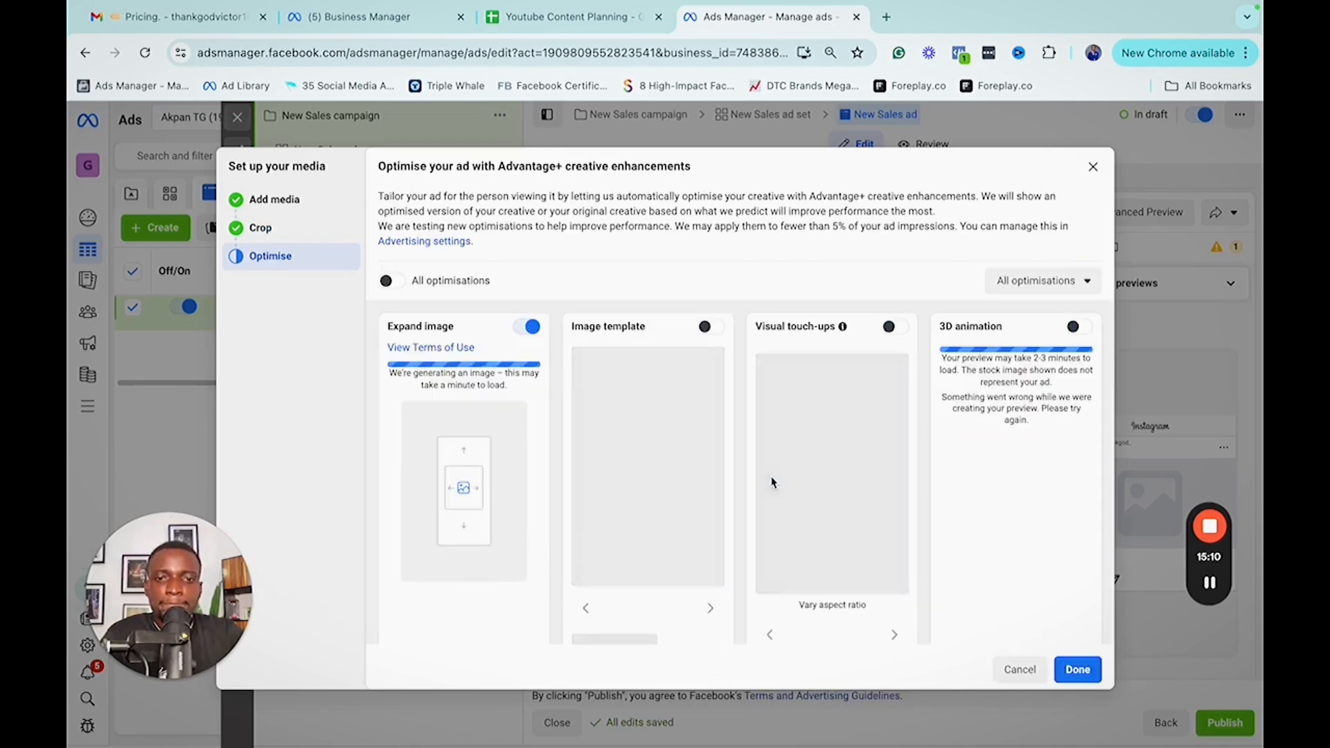
- Turn off the Music enhancement among the Advantage+ creative optimisations and finish the media setup
{"action": "scroll", "coordinate": [383, 367], "scroll_direction": "down", "scroll_amount": 1}
{"action": "scroll", "coordinate": [384, 367], "scroll_direction": "down", "scroll_amount": 1}
{"action": "scroll", "coordinate": [485, 343], "scroll_direction": "up", "scroll_amount": 2}
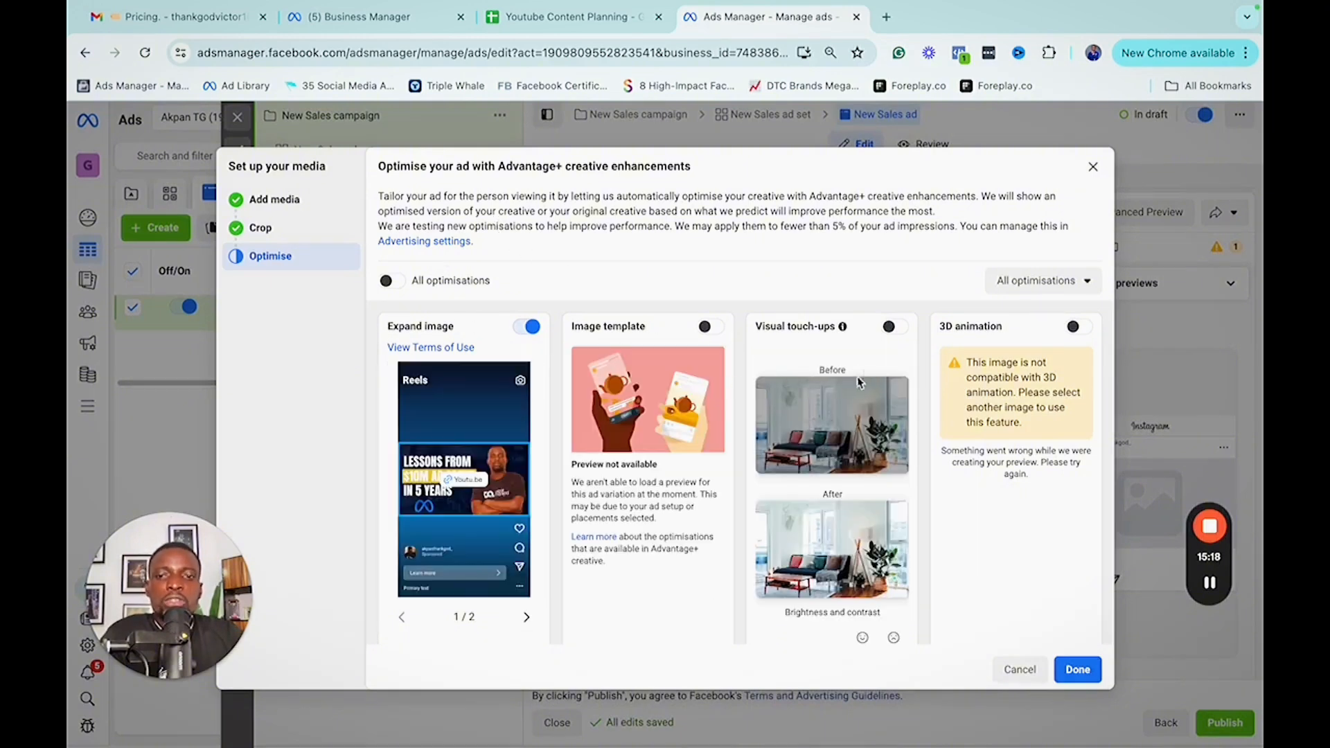
{"action": "scroll", "coordinate": [653, 366], "scroll_direction": "down", "scroll_amount": 1}
{"action": "scroll", "coordinate": [653, 364], "scroll_direction": "down", "scroll_amount": 4}
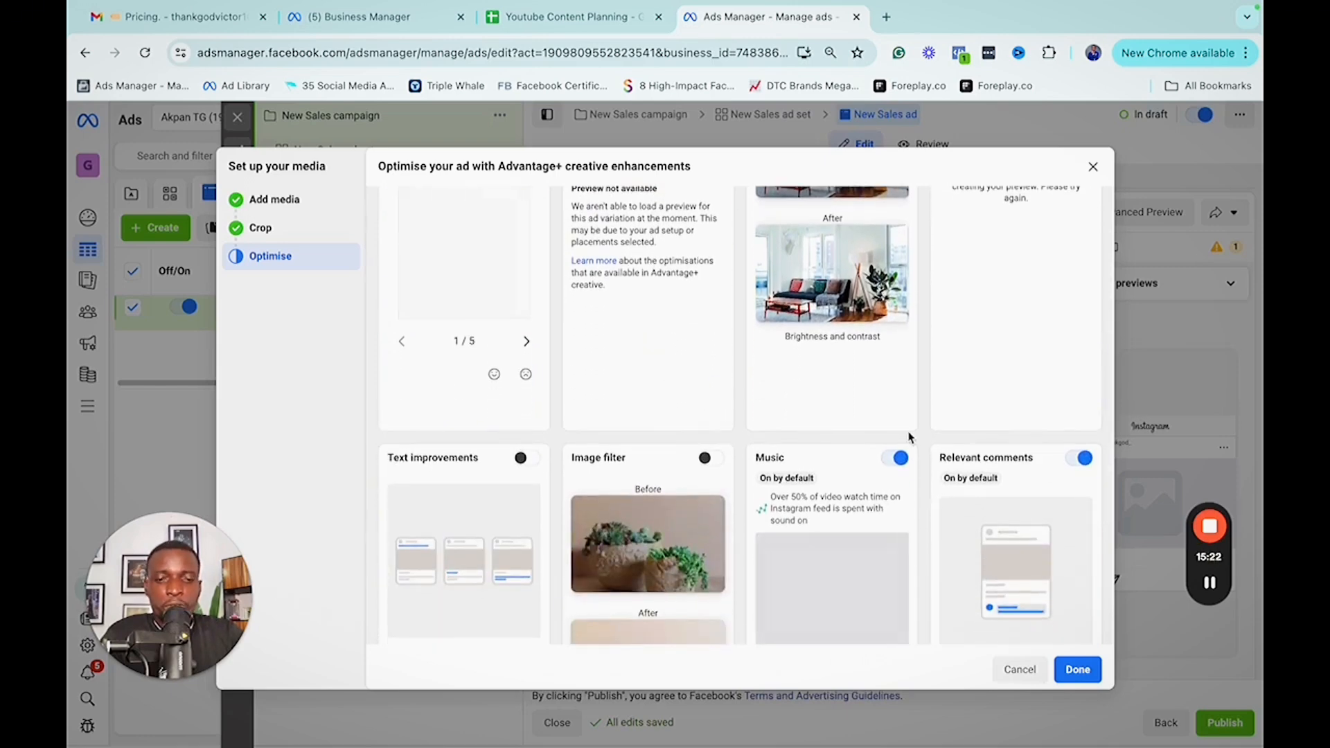
{"action": "left_click", "coordinate": [899, 459]}
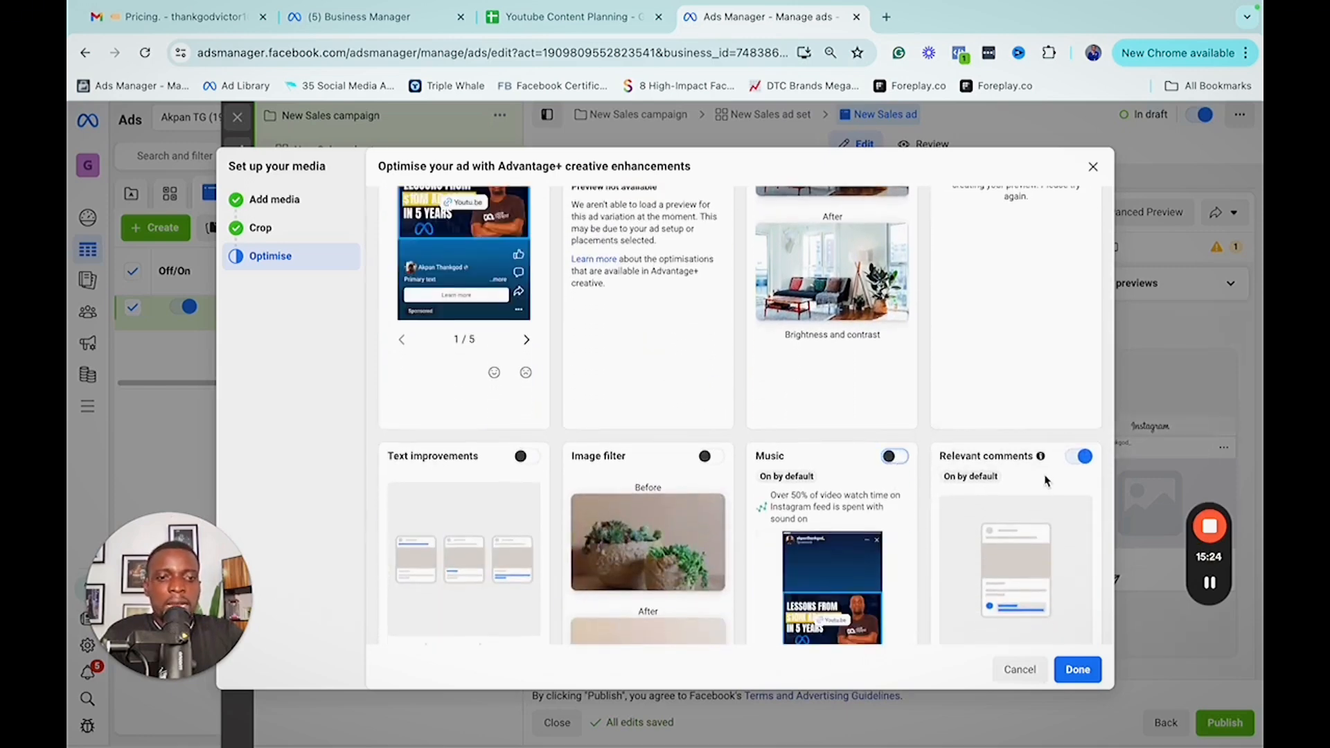
{"action": "scroll", "coordinate": [1067, 450], "scroll_direction": "down", "scroll_amount": 3}
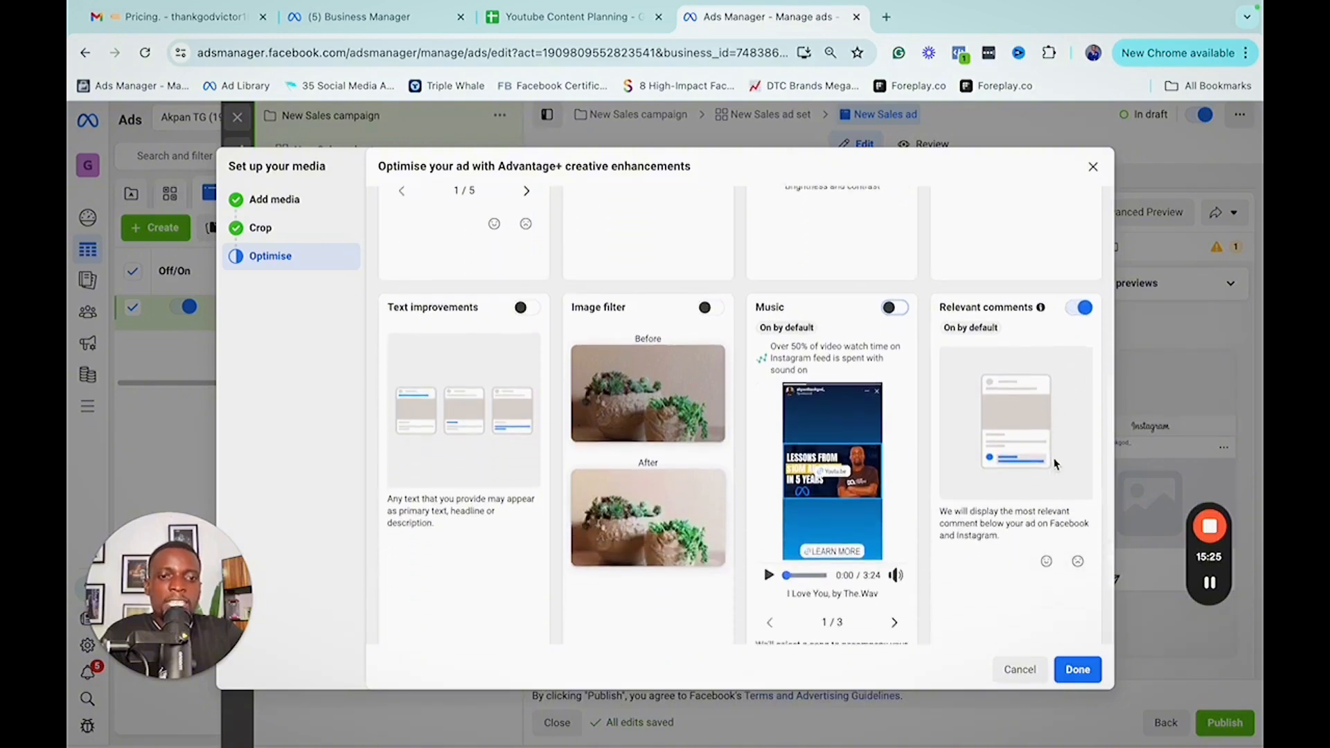
{"action": "scroll", "coordinate": [1032, 418], "scroll_direction": "down", "scroll_amount": 2}
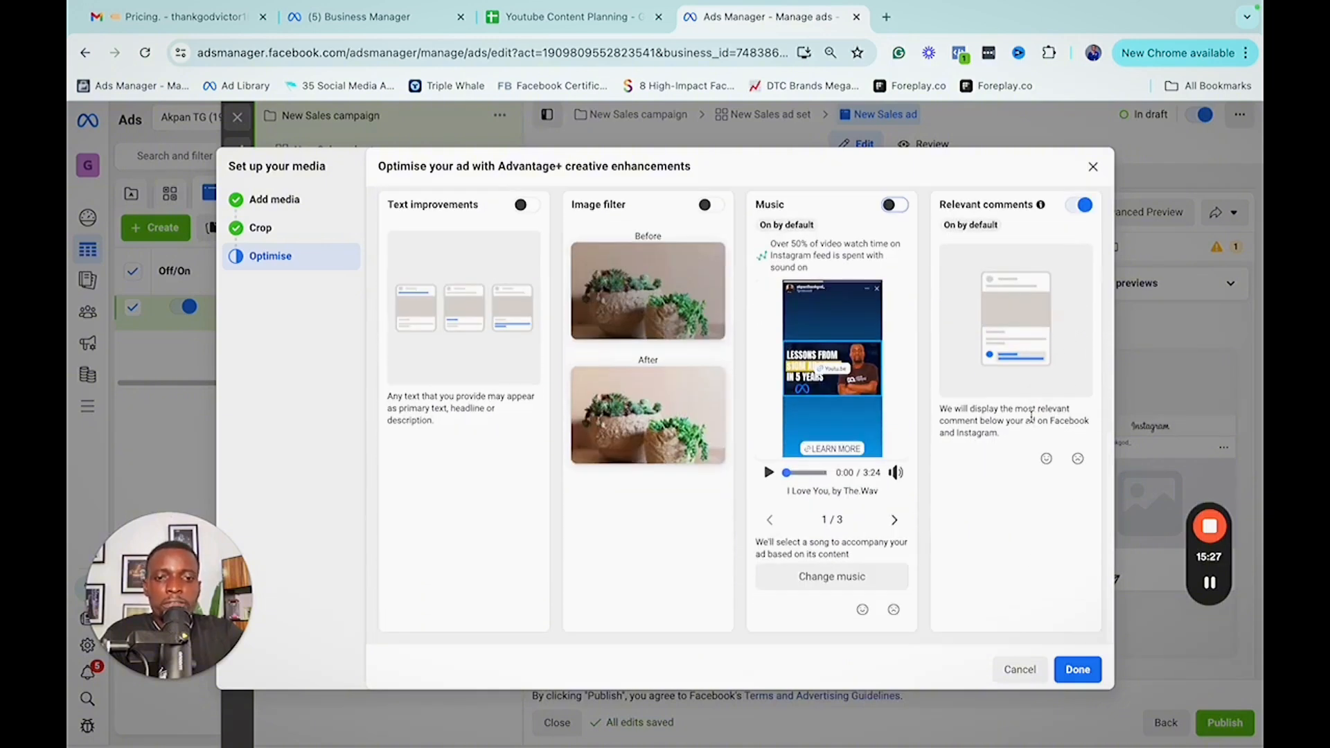
{"action": "scroll", "coordinate": [1032, 418], "scroll_direction": "up", "scroll_amount": 10}
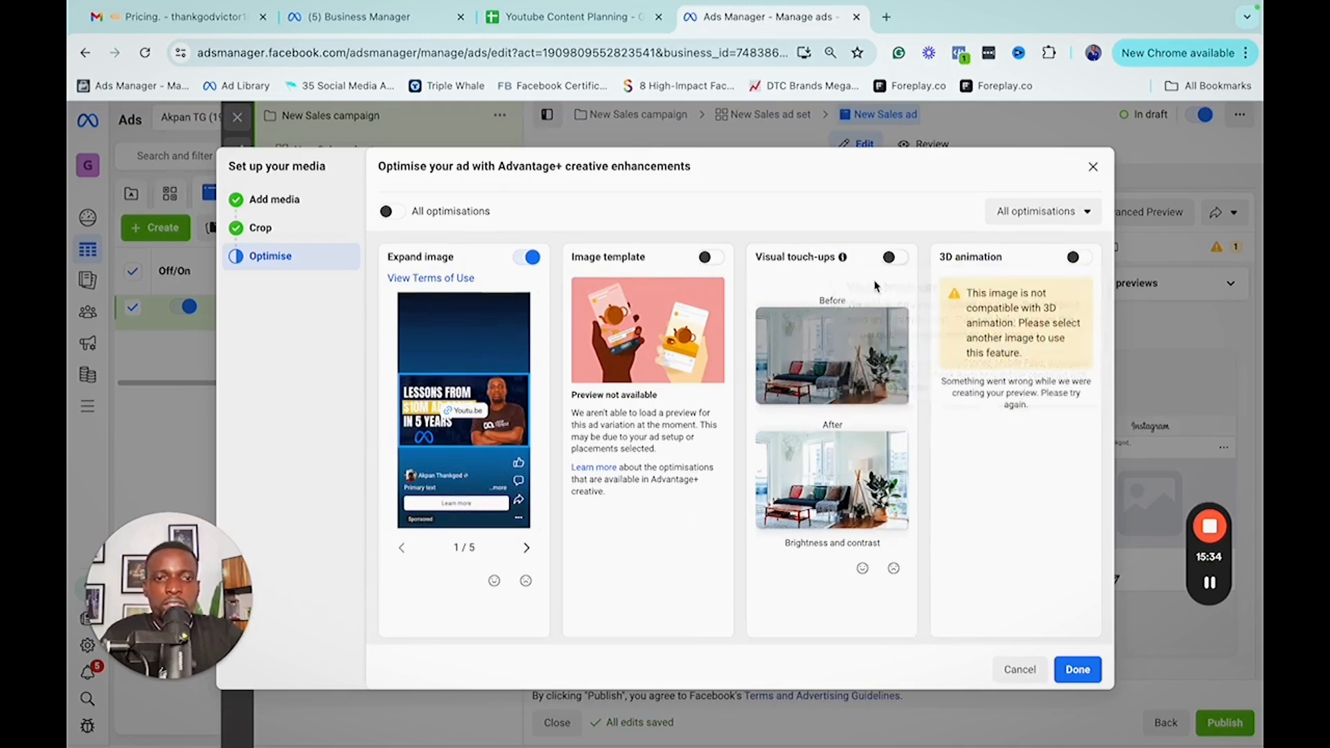
{"action": "scroll", "coordinate": [822, 310], "scroll_direction": "down", "scroll_amount": 4}
{"action": "scroll", "coordinate": [822, 311], "scroll_direction": "down", "scroll_amount": 5}
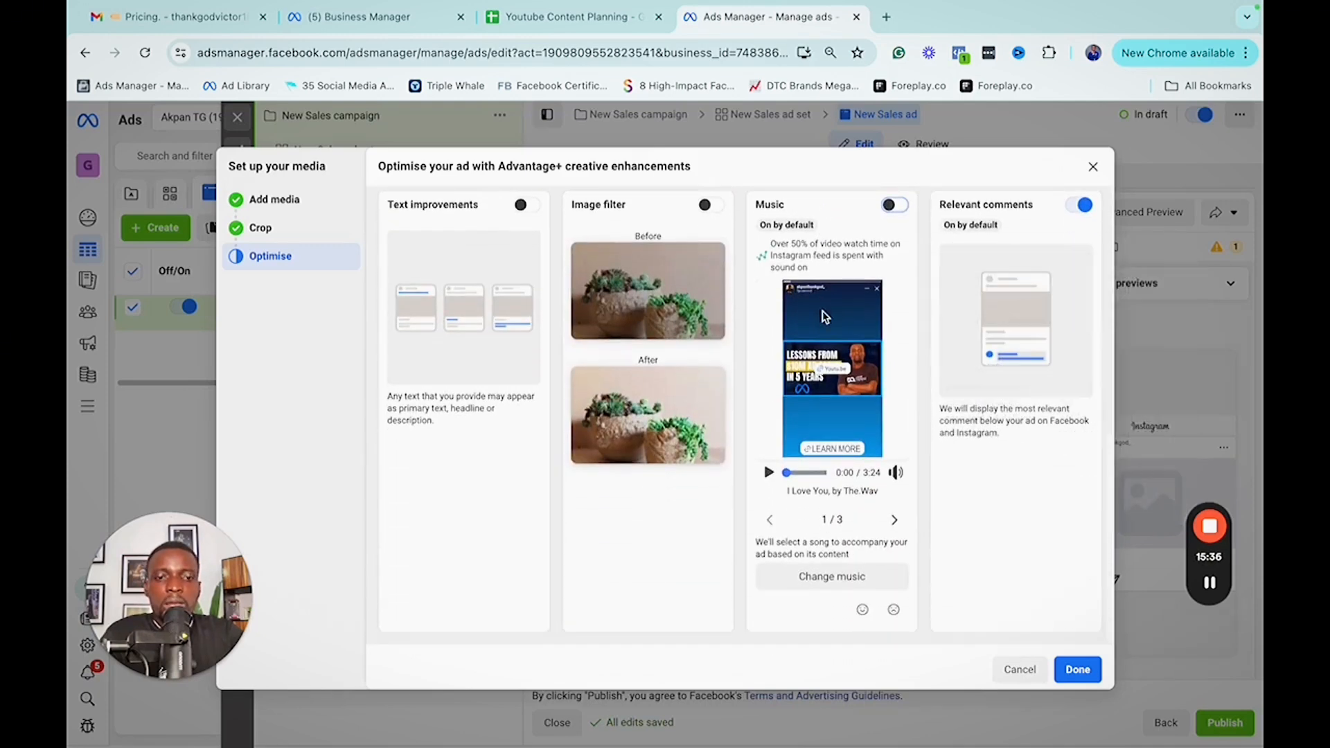
{"action": "left_click", "coordinate": [1079, 671]}
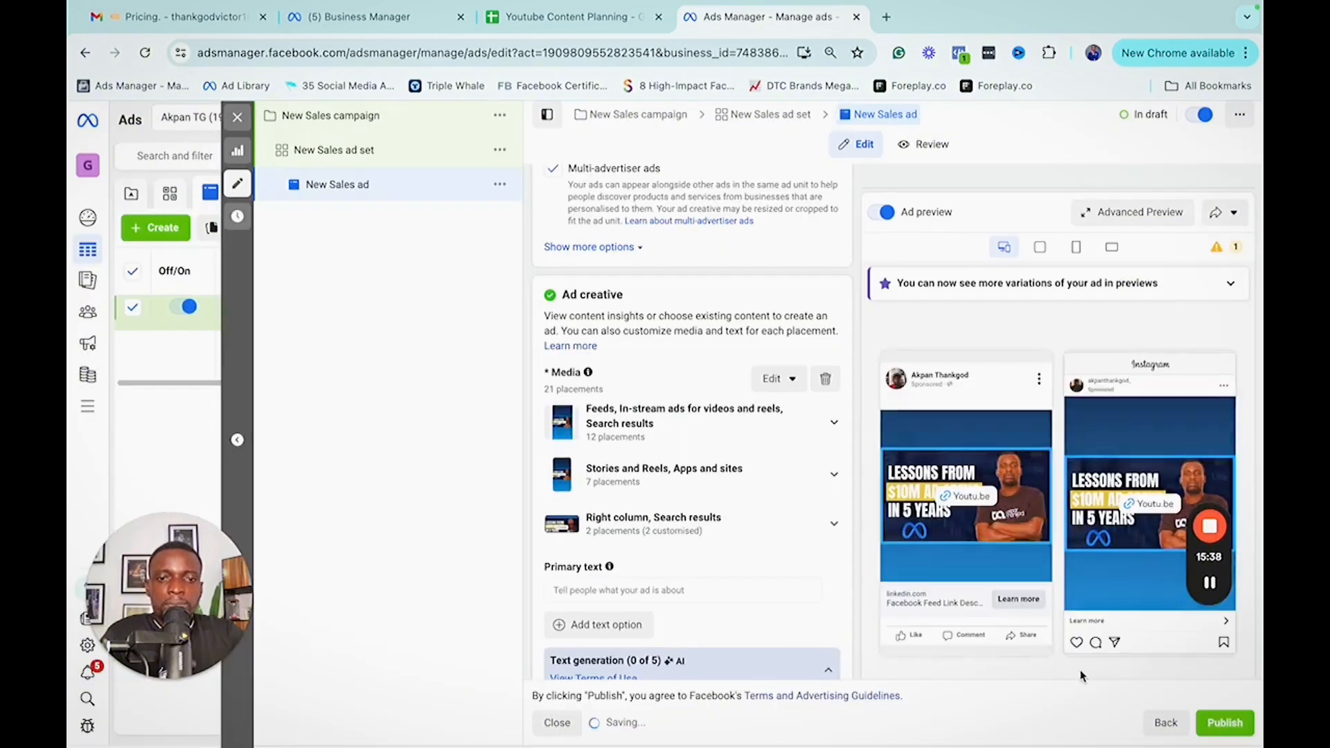
- Enter "This is an ad" as the ad's primary text
{"action": "scroll", "coordinate": [743, 516], "scroll_direction": "down", "scroll_amount": 2}
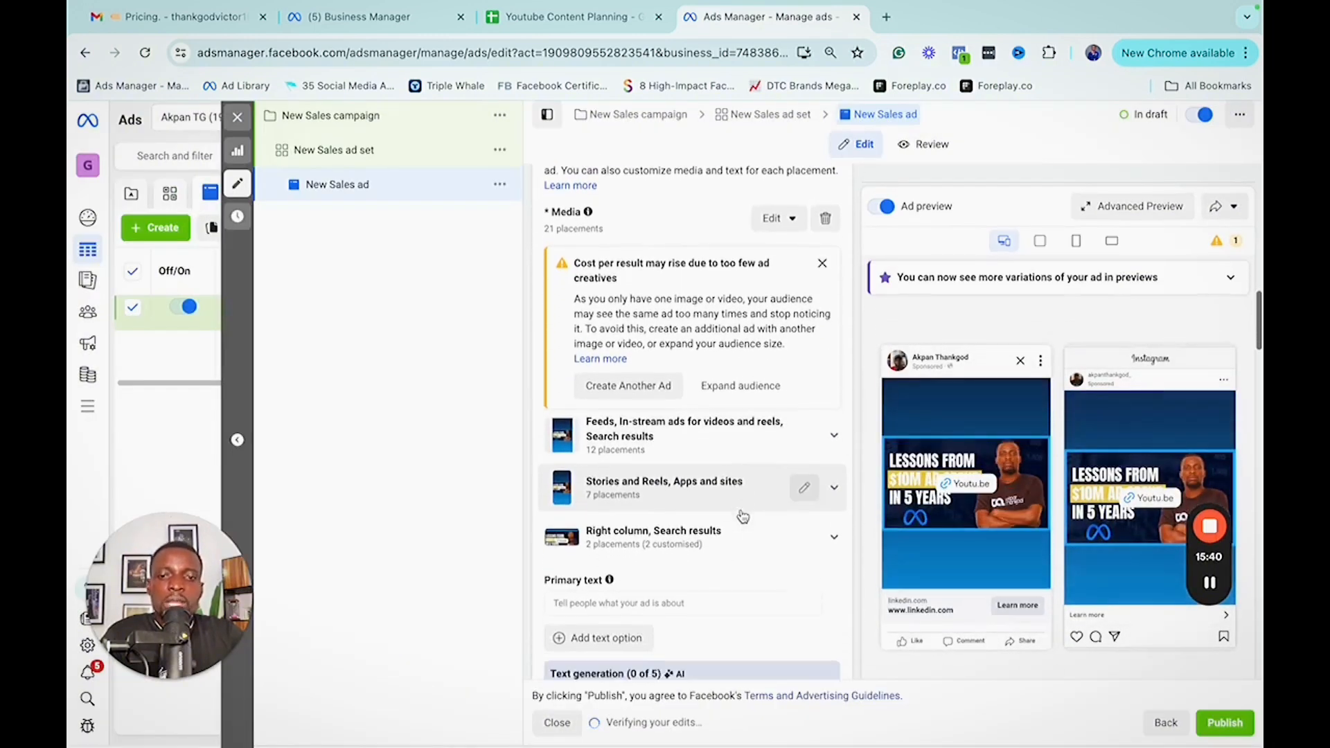
{"action": "left_click", "coordinate": [672, 521]}
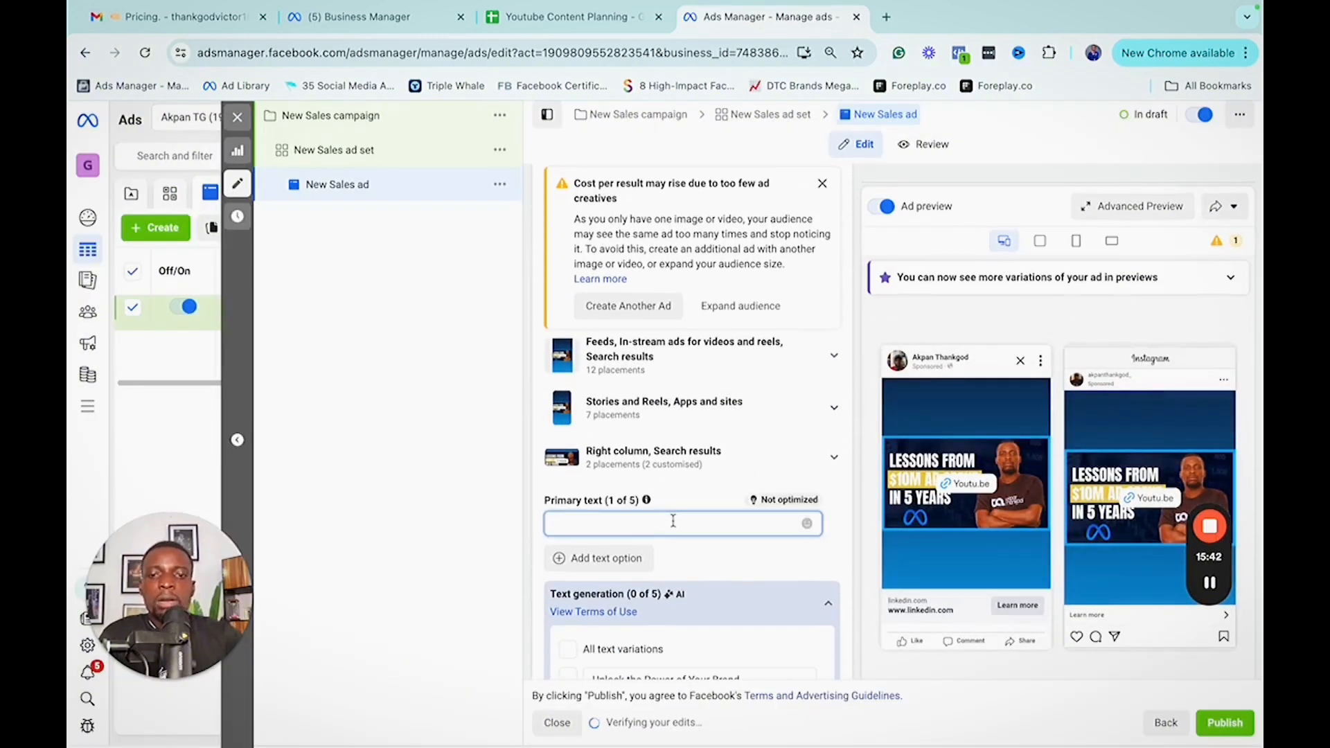
{"action": "type", "text": "This is an ad"}
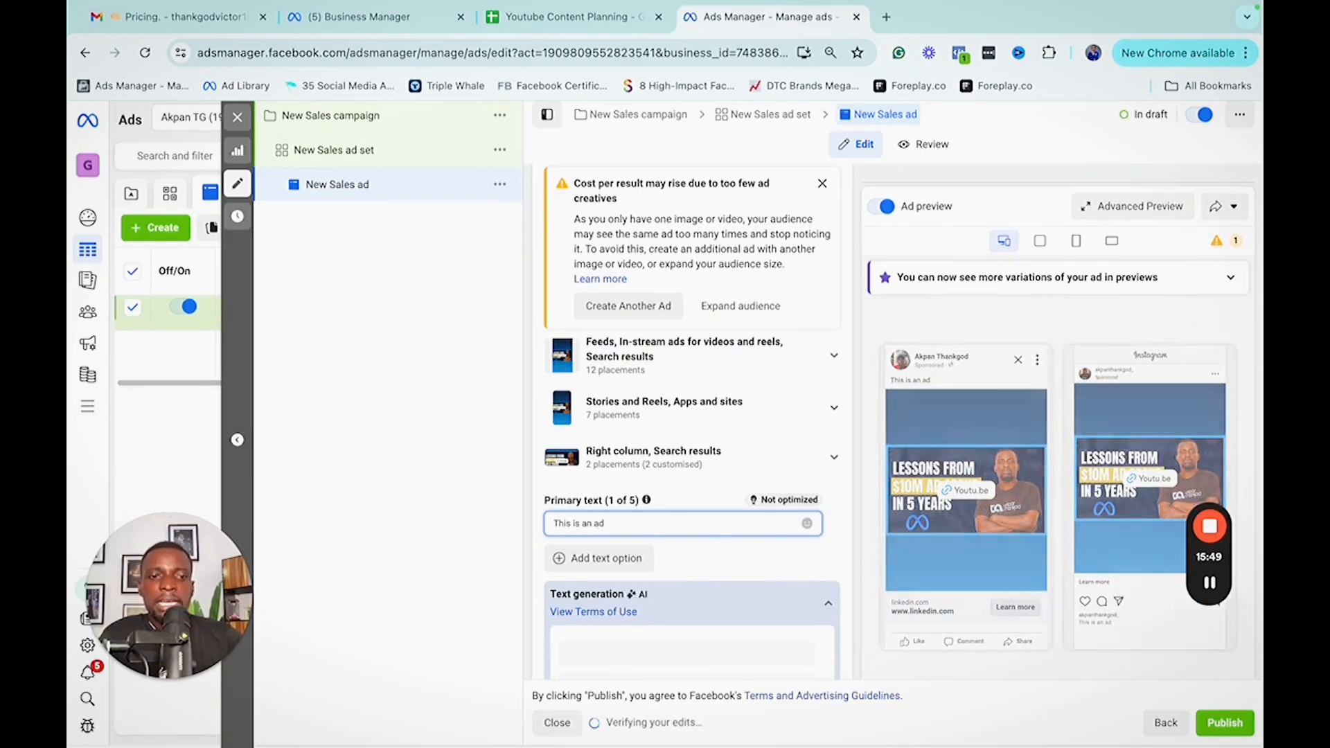
- Enter "Click the link" as the ad's headline, leaving the AI-generated text variations unselected
{"action": "scroll", "coordinate": [684, 504], "scroll_direction": "down", "scroll_amount": 2}
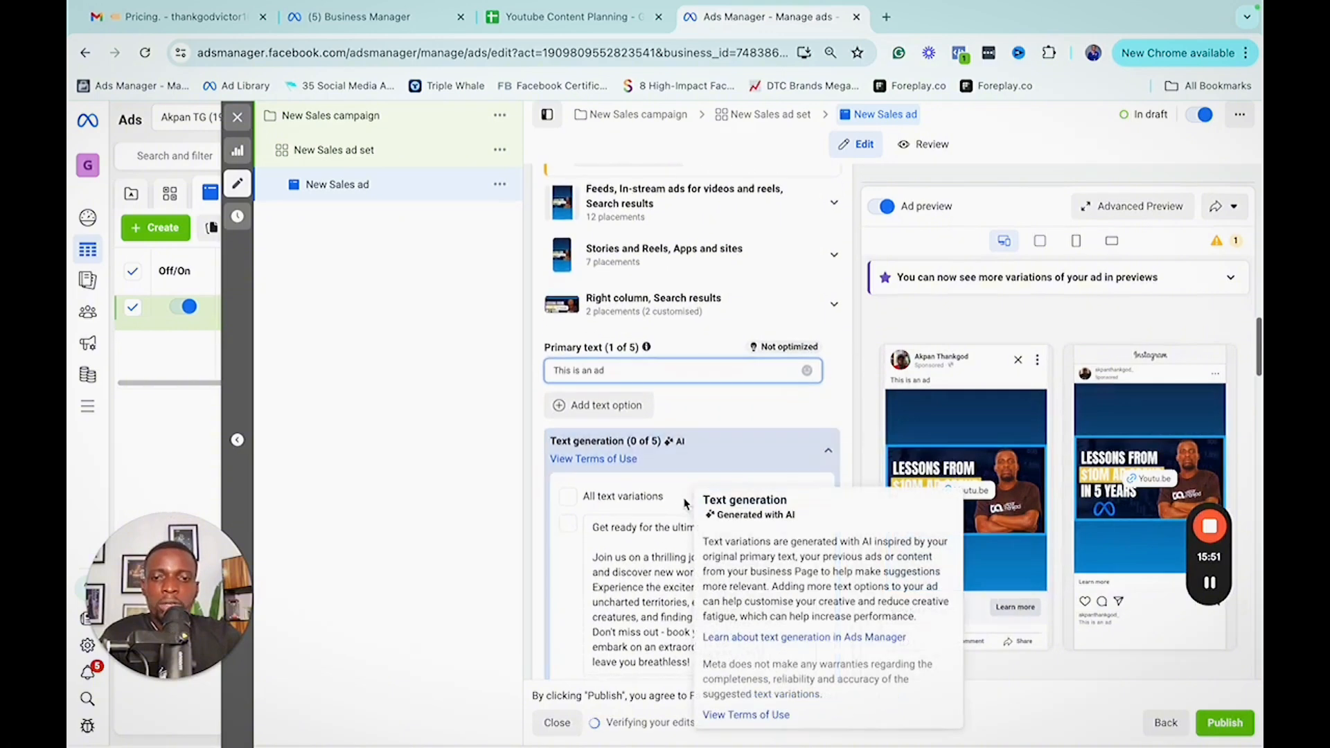
{"action": "scroll", "coordinate": [685, 502], "scroll_direction": "down", "scroll_amount": 5}
{"action": "scroll", "coordinate": [684, 499], "scroll_direction": "down", "scroll_amount": 1}
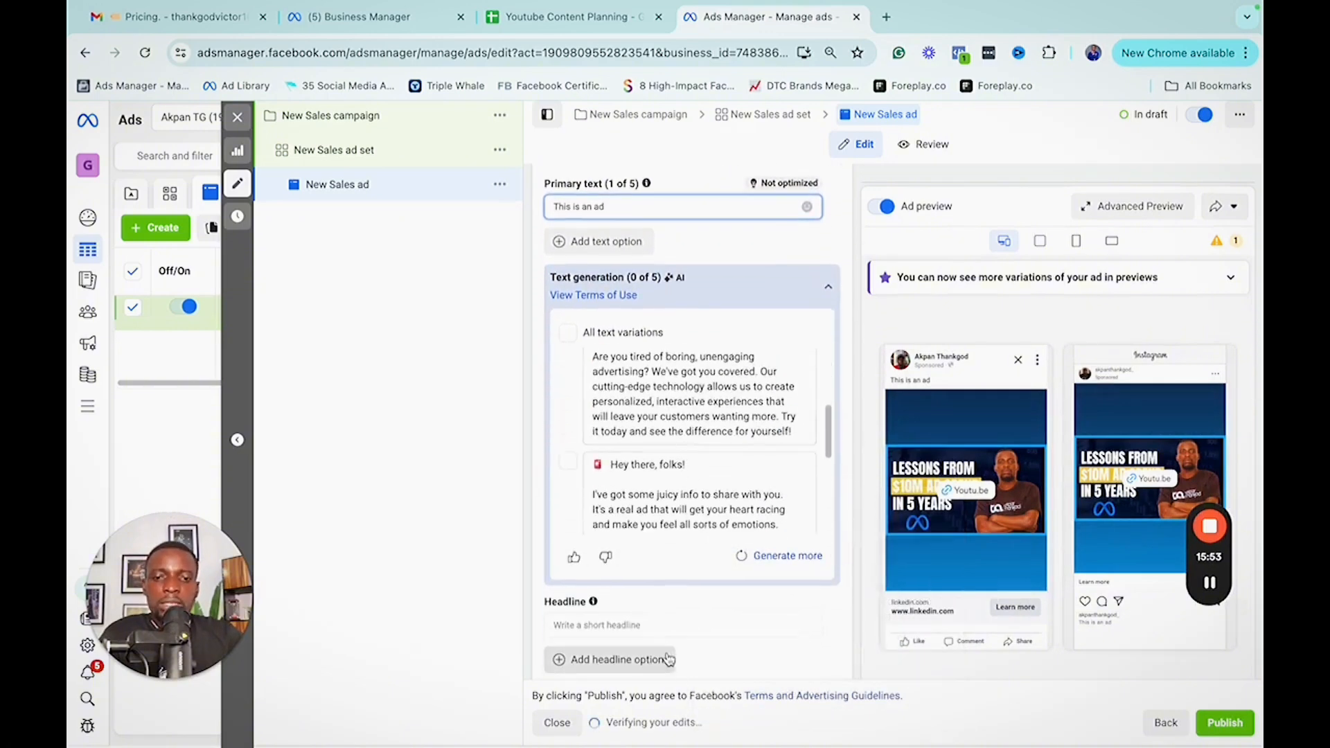
{"action": "left_click", "coordinate": [654, 623]}
{"action": "type", "text": "Cl"}
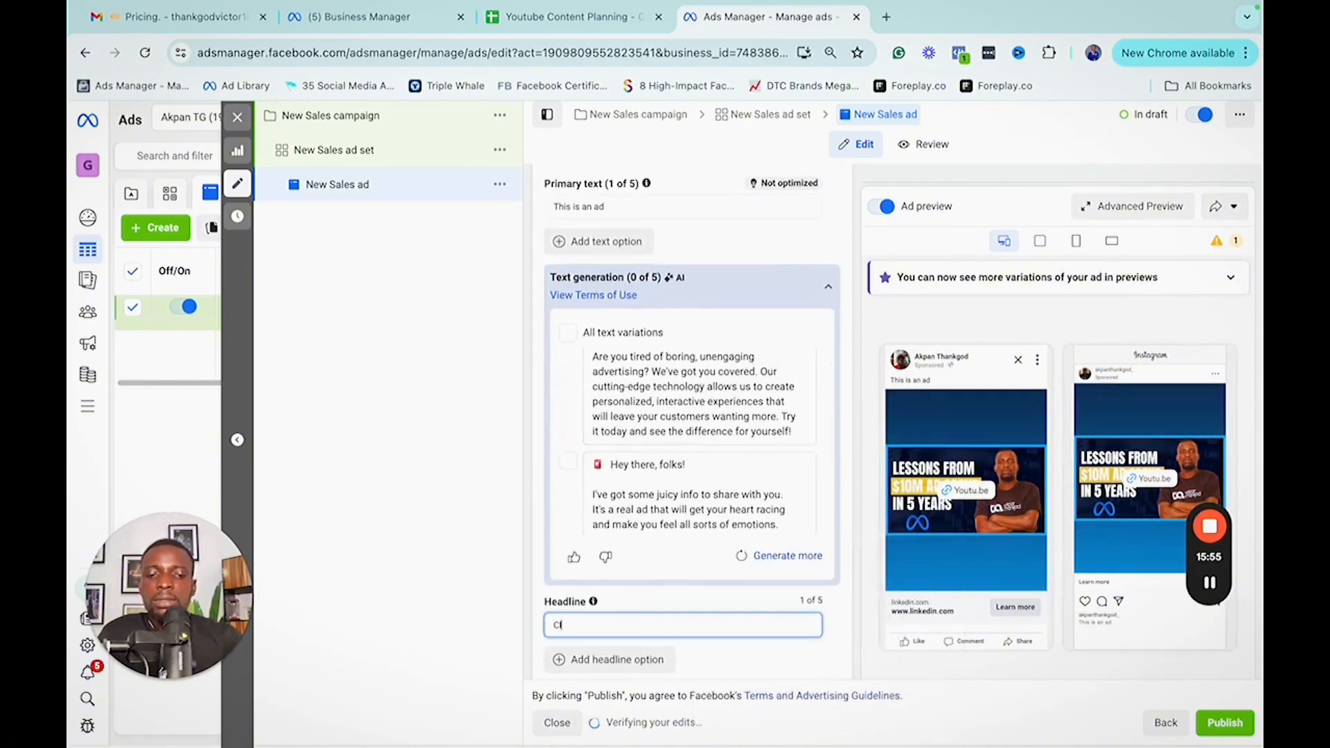
{"action": "type", "text": "ick the link"}
{"action": "scroll", "coordinate": [686, 541], "scroll_direction": "down", "scroll_amount": 3}
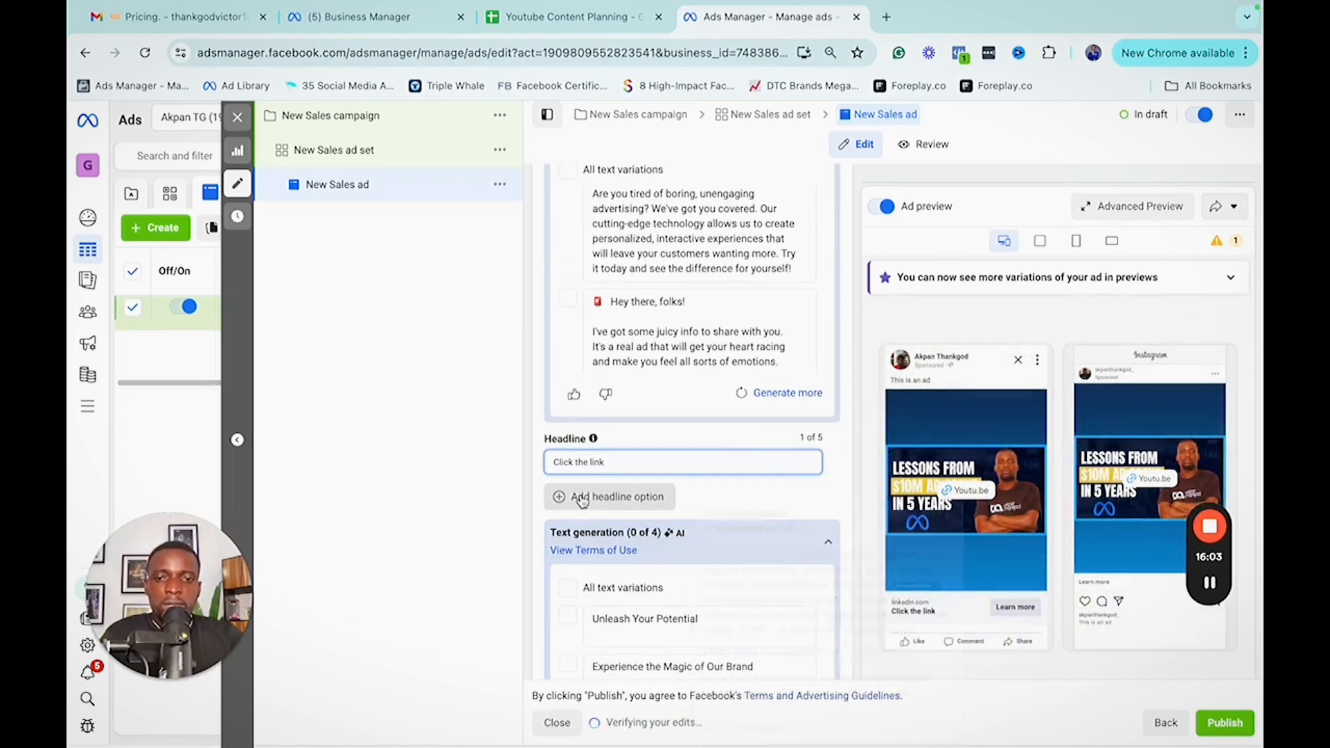
{"action": "scroll", "coordinate": [670, 597], "scroll_direction": "down", "scroll_amount": 2}
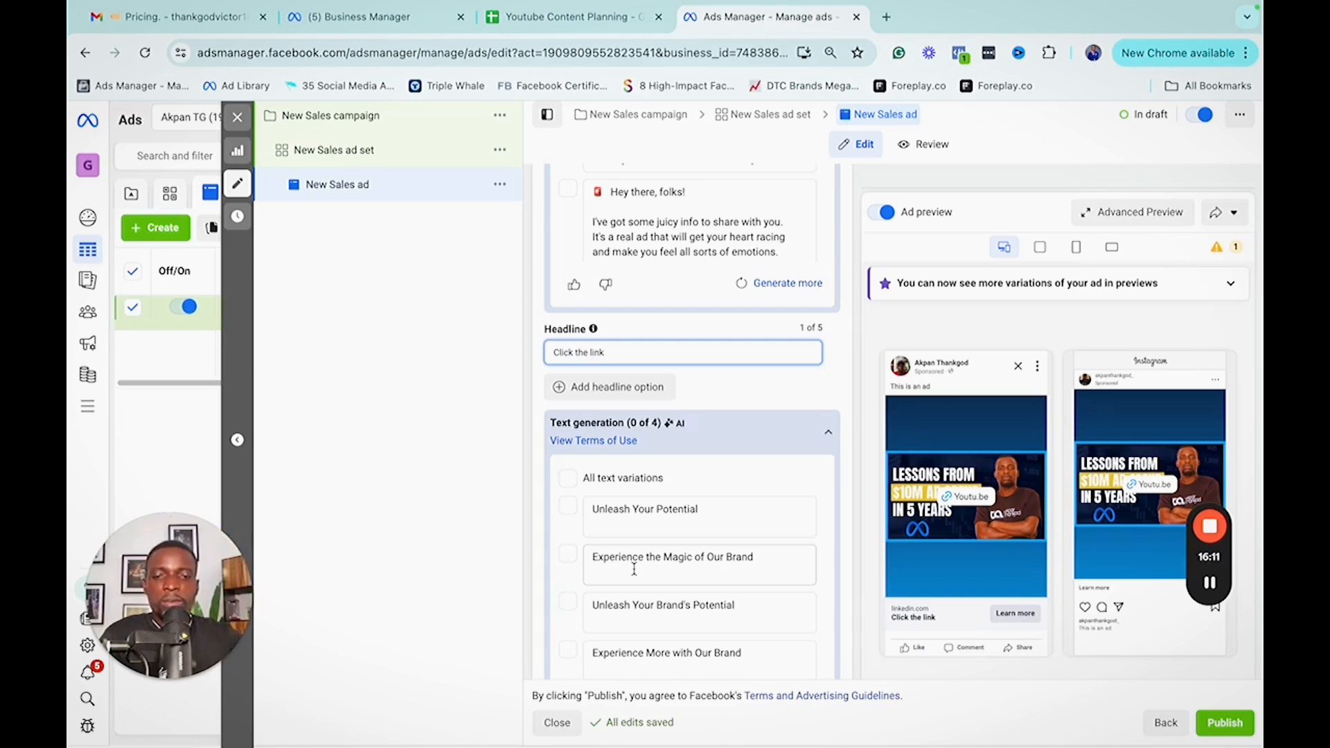
{"action": "scroll", "coordinate": [679, 462], "scroll_direction": "up", "scroll_amount": 1}
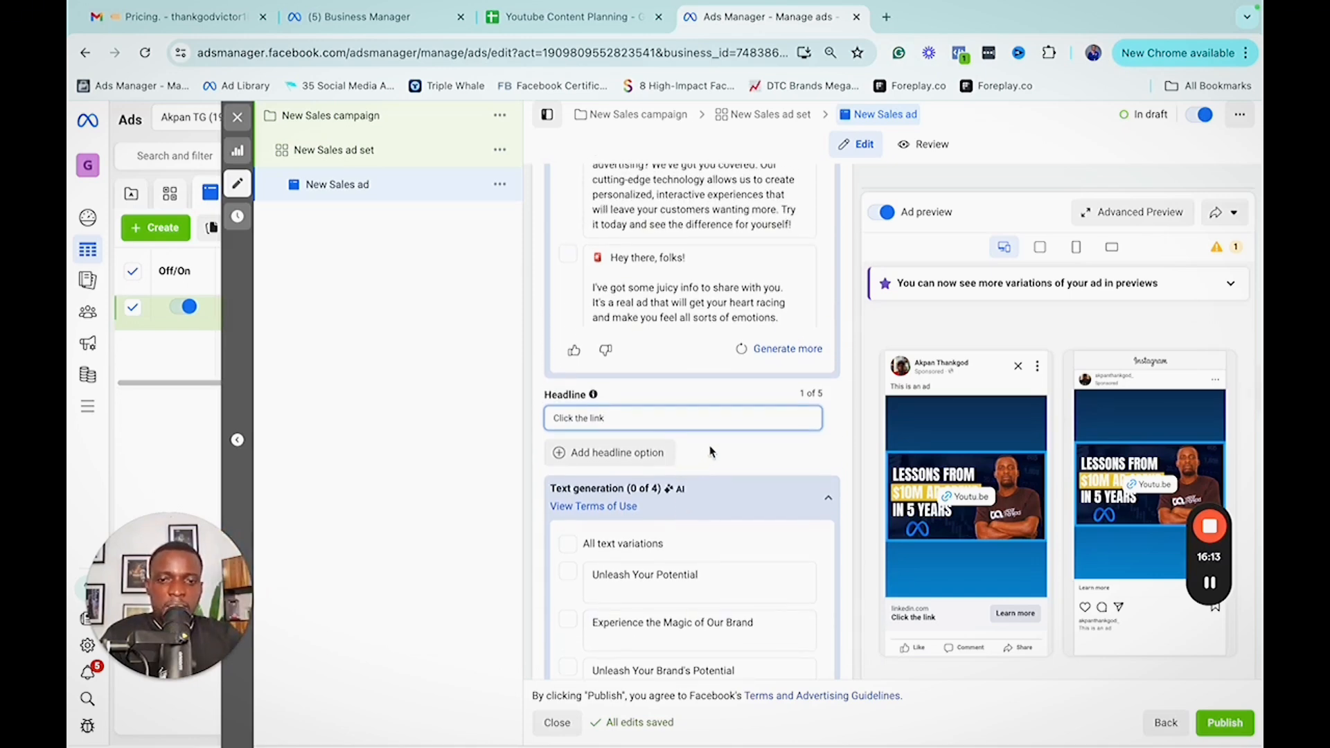
{"action": "left_click", "coordinate": [710, 452]}
- Leave the description empty and set the ad's call to action to Shop now
{"action": "scroll", "coordinate": [710, 455], "scroll_direction": "down", "scroll_amount": 5}
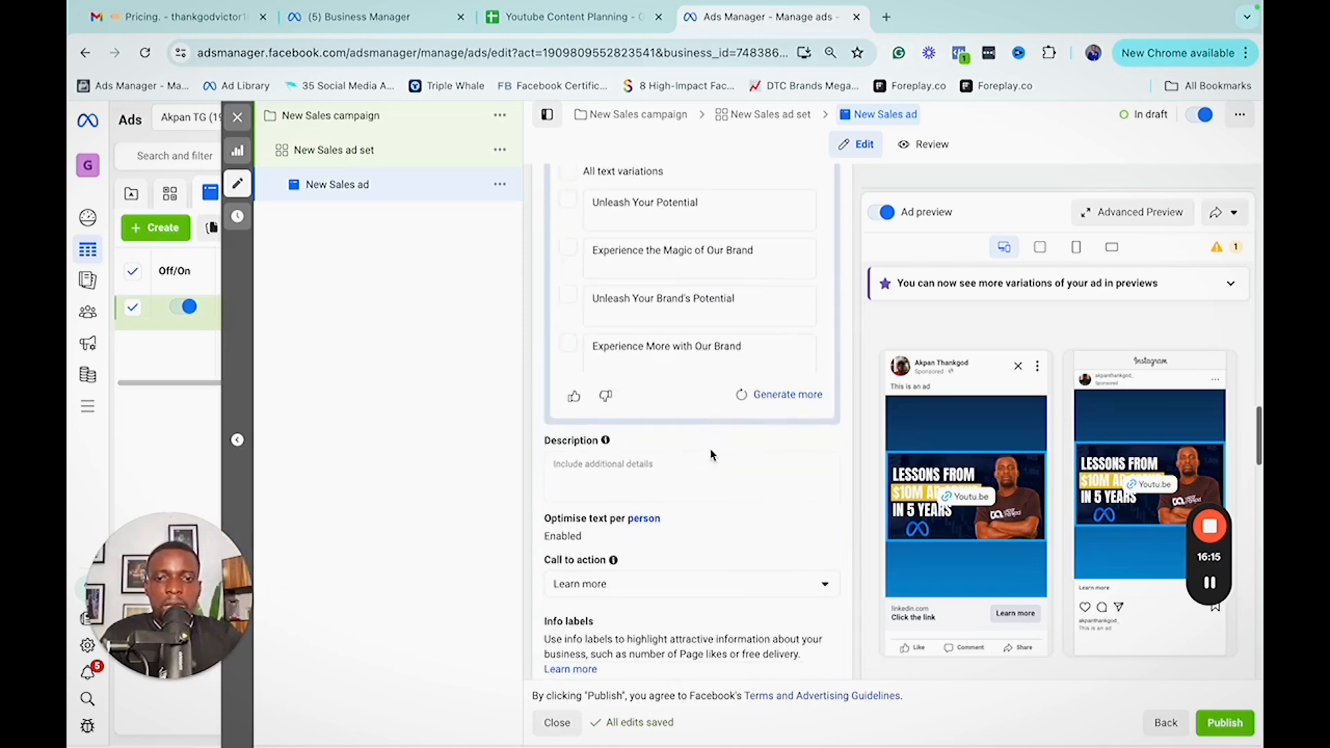
{"action": "left_click", "coordinate": [636, 451]}
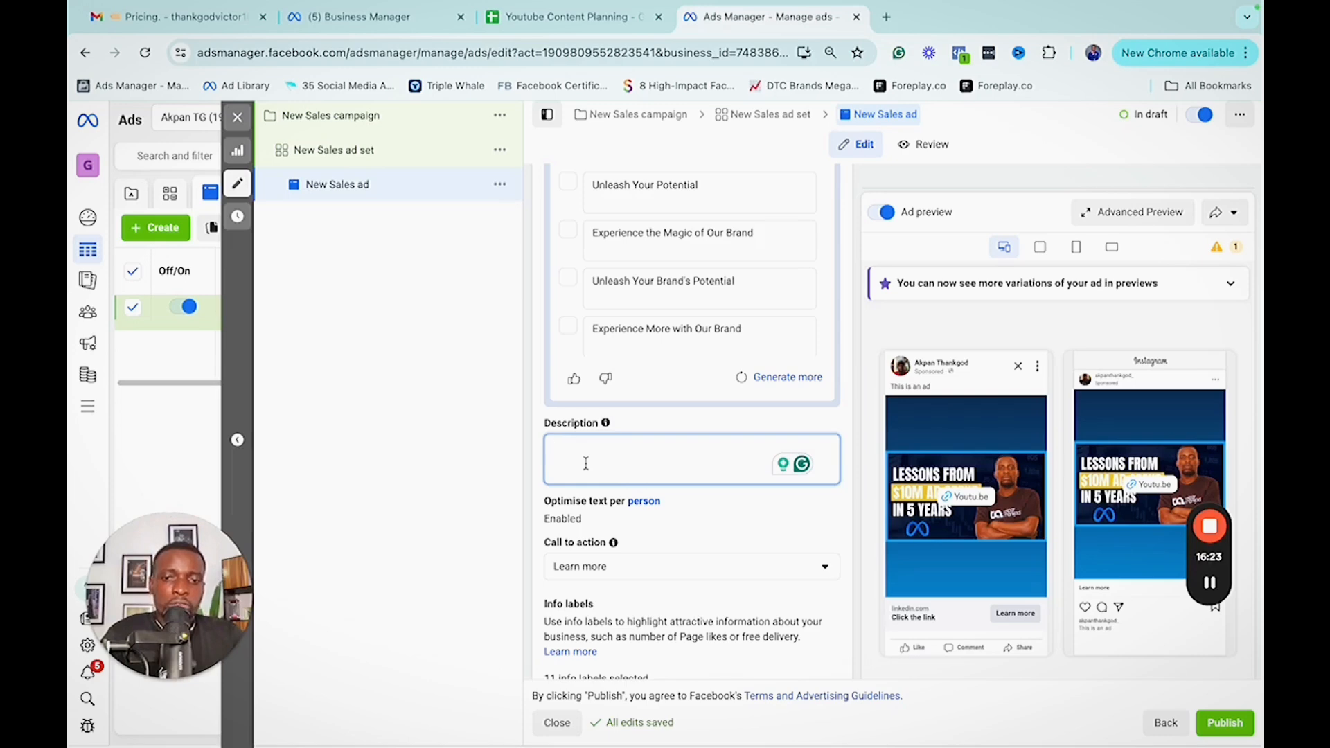
{"action": "left_click", "coordinate": [635, 574]}
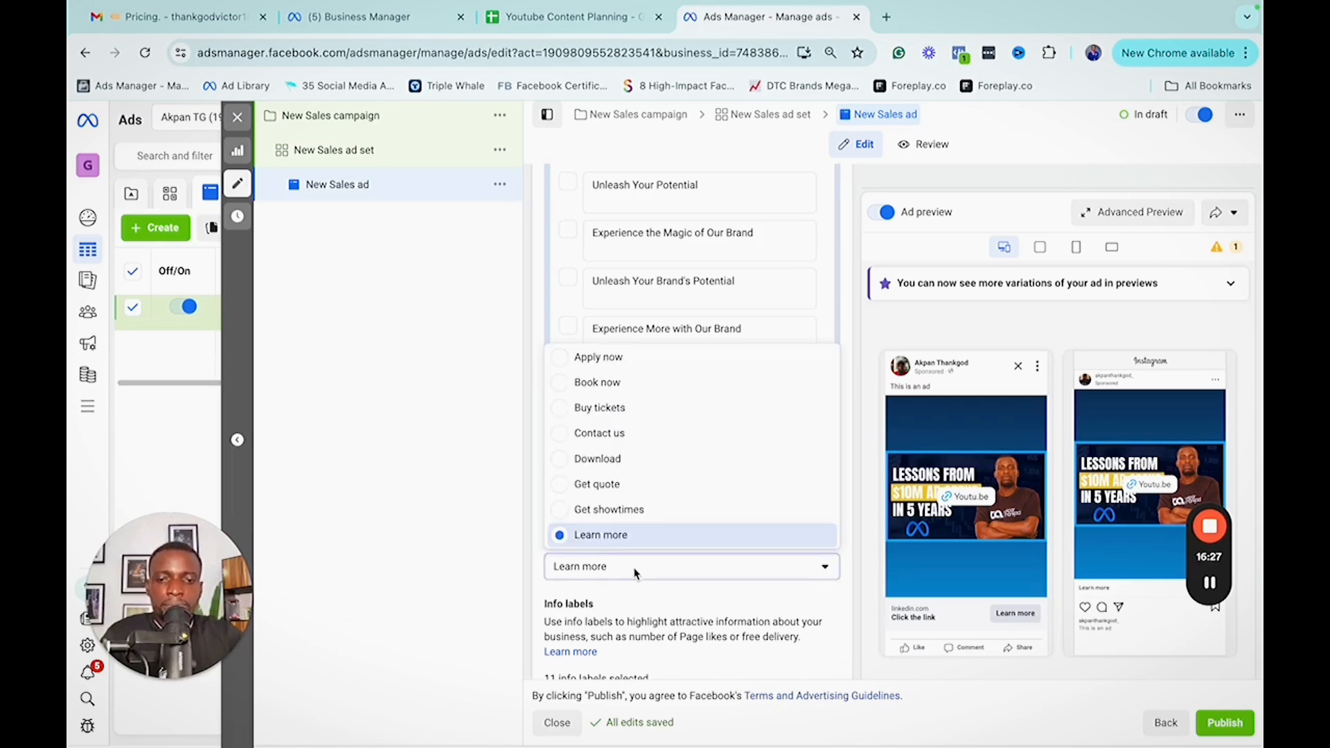
{"action": "left_click", "coordinate": [635, 574]}
{"action": "left_click", "coordinate": [635, 574]}
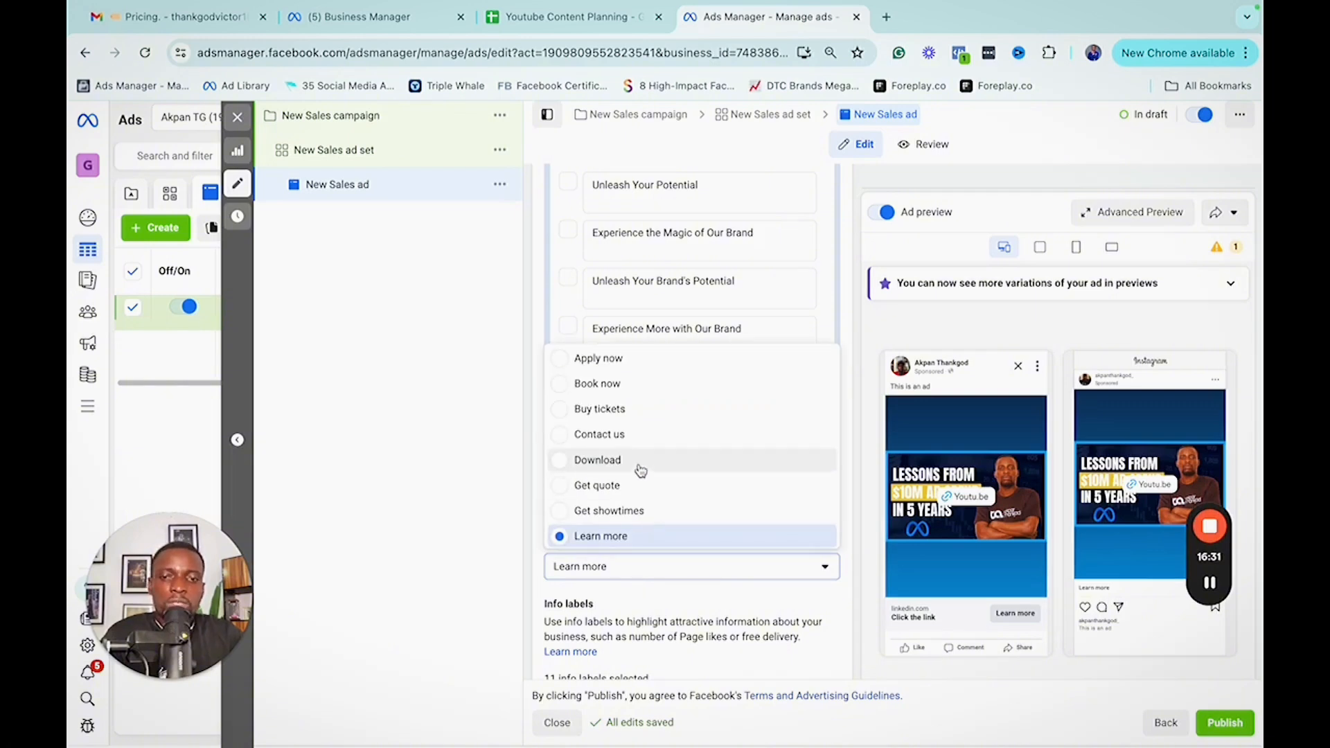
{"action": "scroll", "coordinate": [640, 471], "scroll_direction": "down", "scroll_amount": 4}
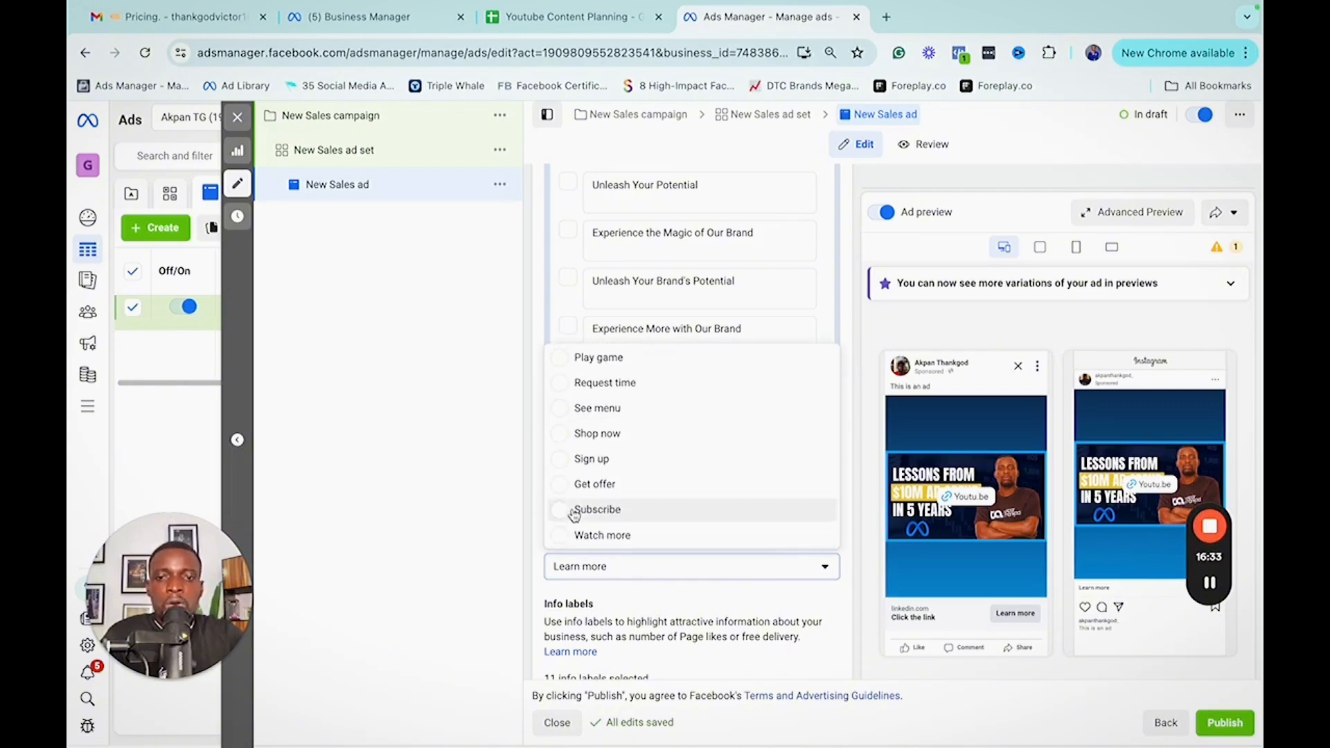
{"action": "left_click", "coordinate": [597, 433]}
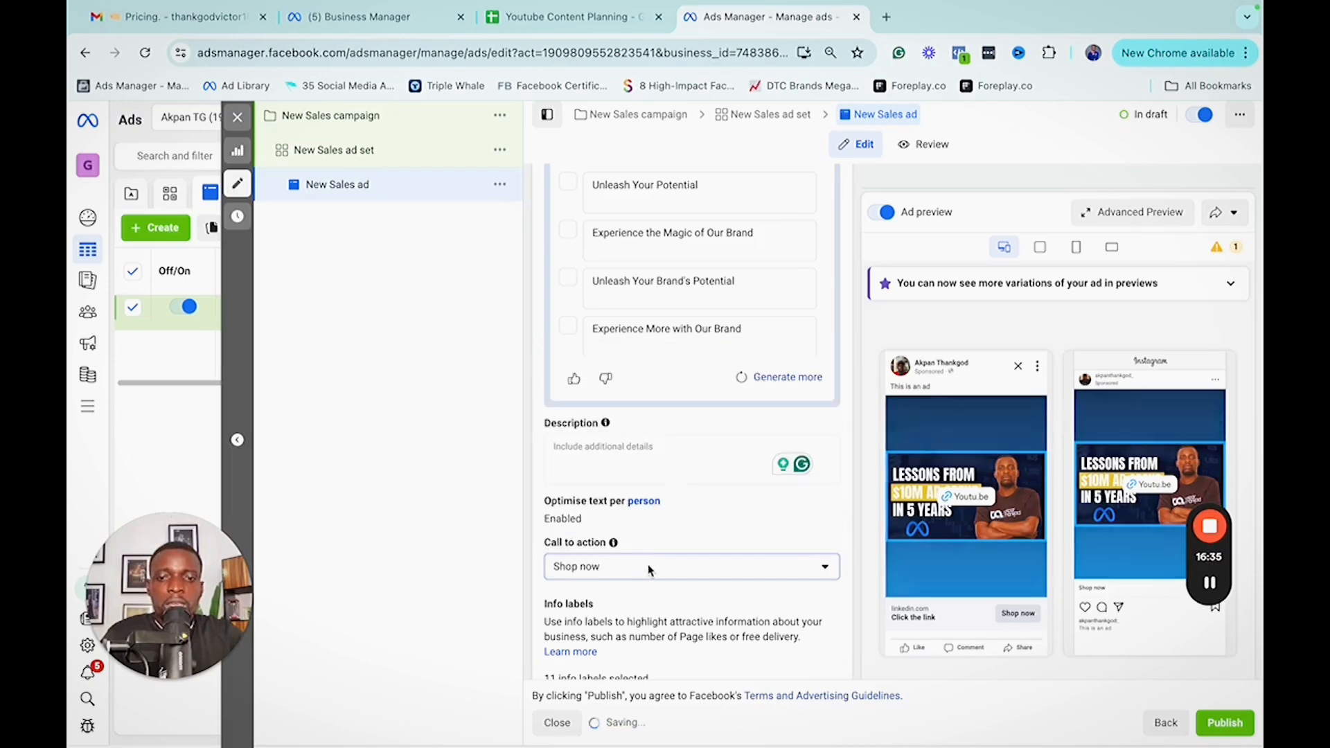
{"action": "left_click", "coordinate": [647, 564]}
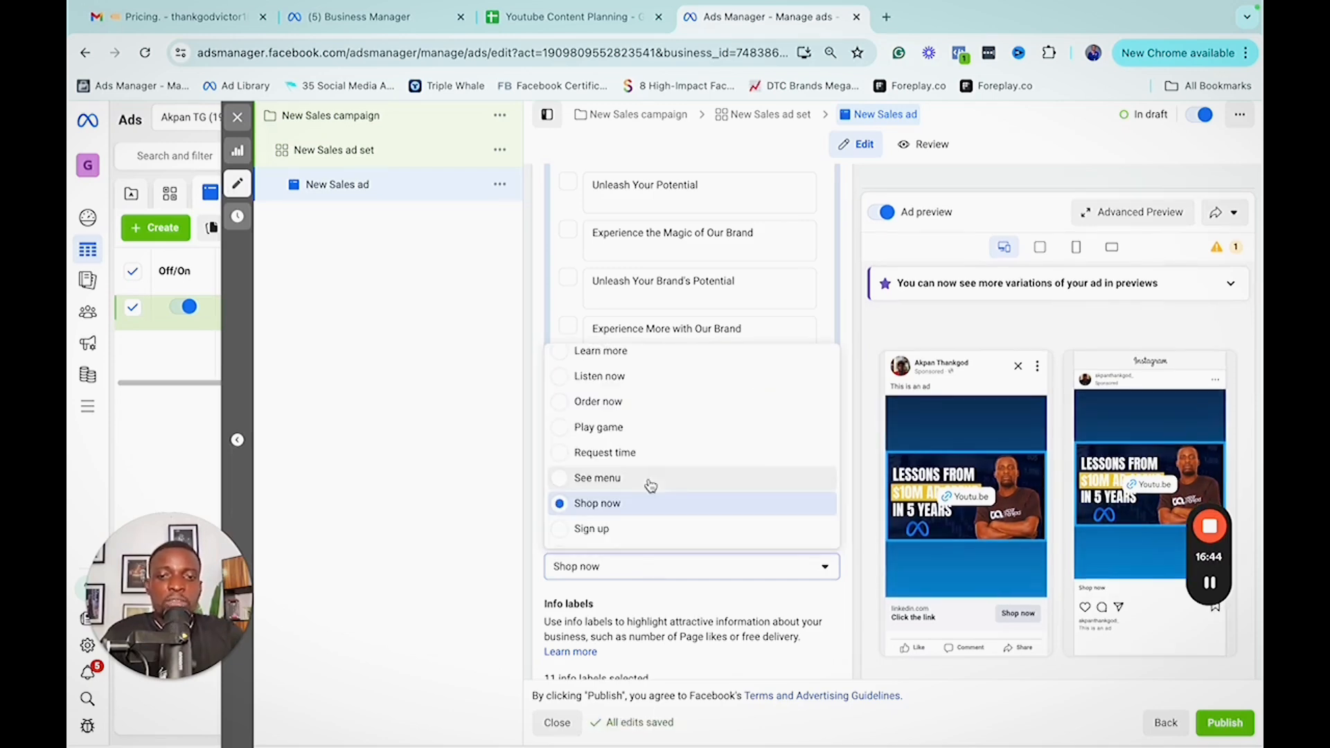
{"action": "left_click", "coordinate": [664, 576]}
{"action": "left_click", "coordinate": [662, 578]}
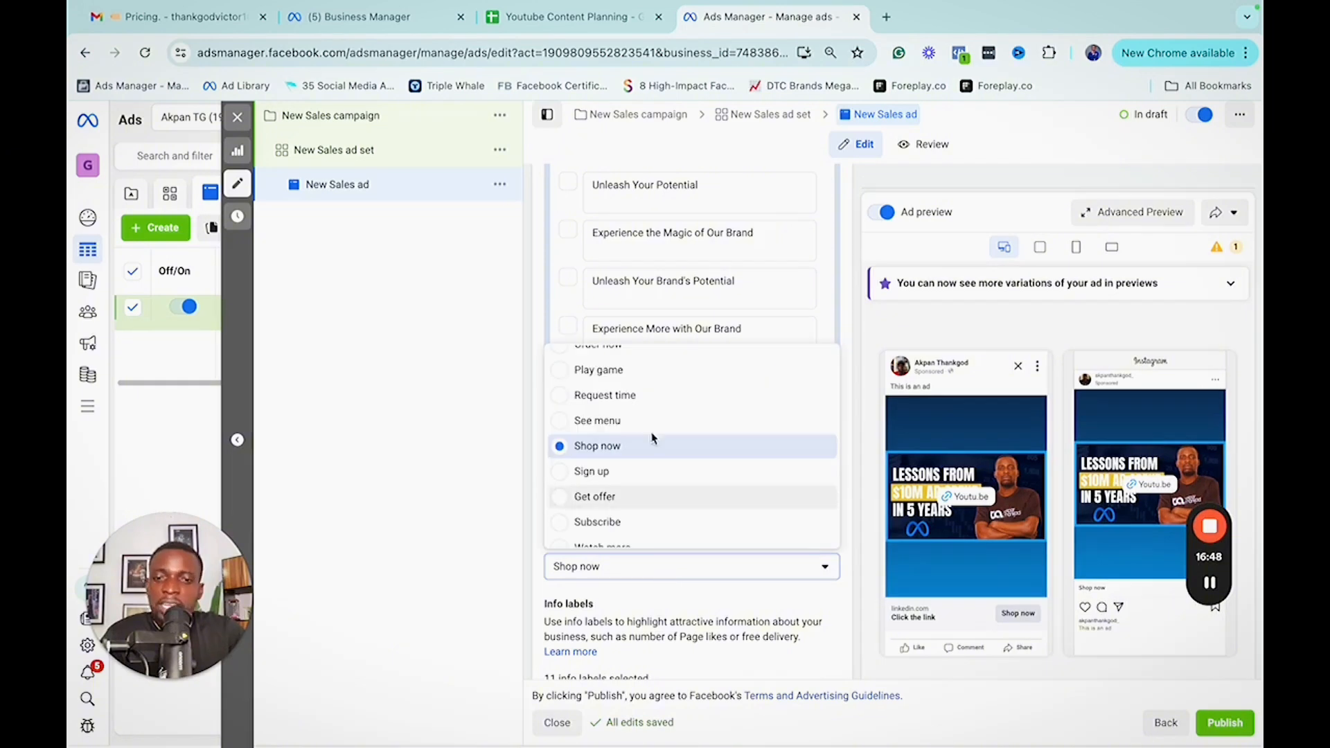
{"action": "left_click", "coordinate": [605, 575]}
- Try turning on the highlighting of promo codes for the ad, and switch it off again
{"action": "scroll", "coordinate": [652, 511], "scroll_direction": "down", "scroll_amount": 1}
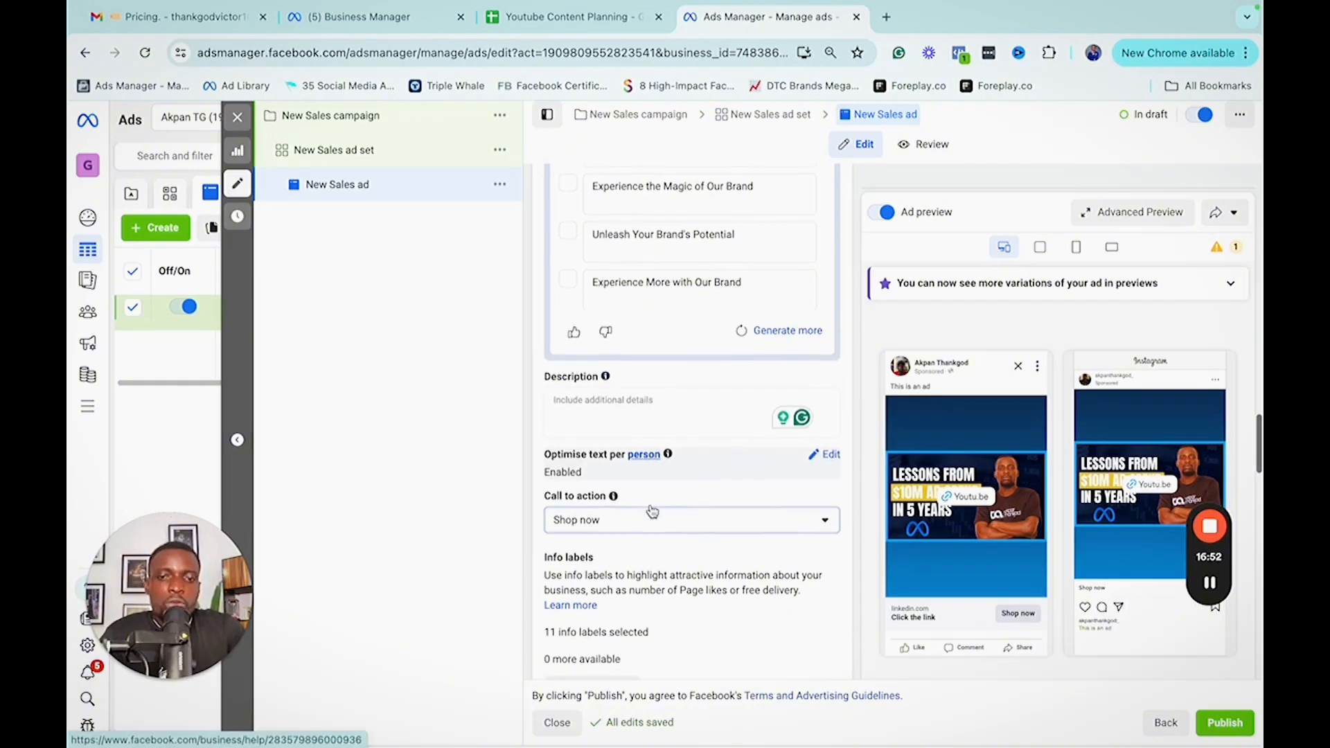
{"action": "scroll", "coordinate": [652, 512], "scroll_direction": "down", "scroll_amount": 1}
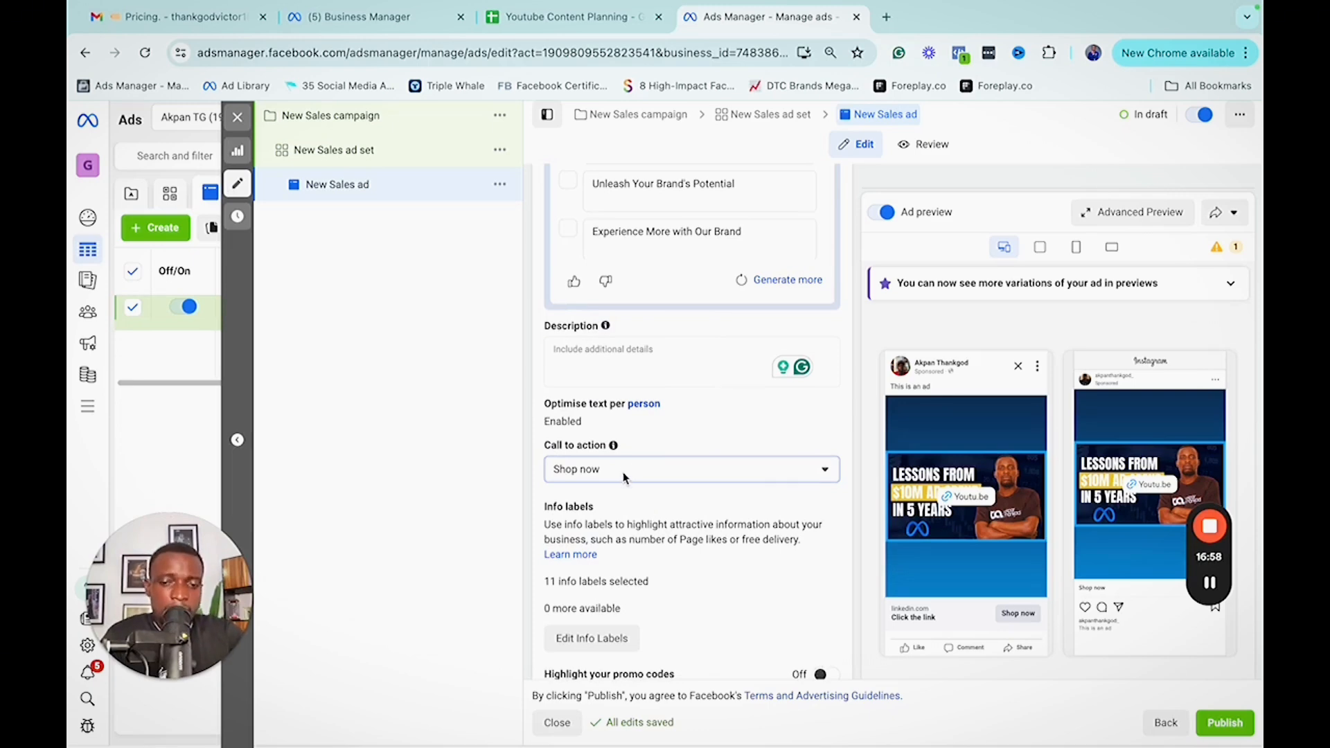
{"action": "scroll", "coordinate": [622, 472], "scroll_direction": "down", "scroll_amount": 5}
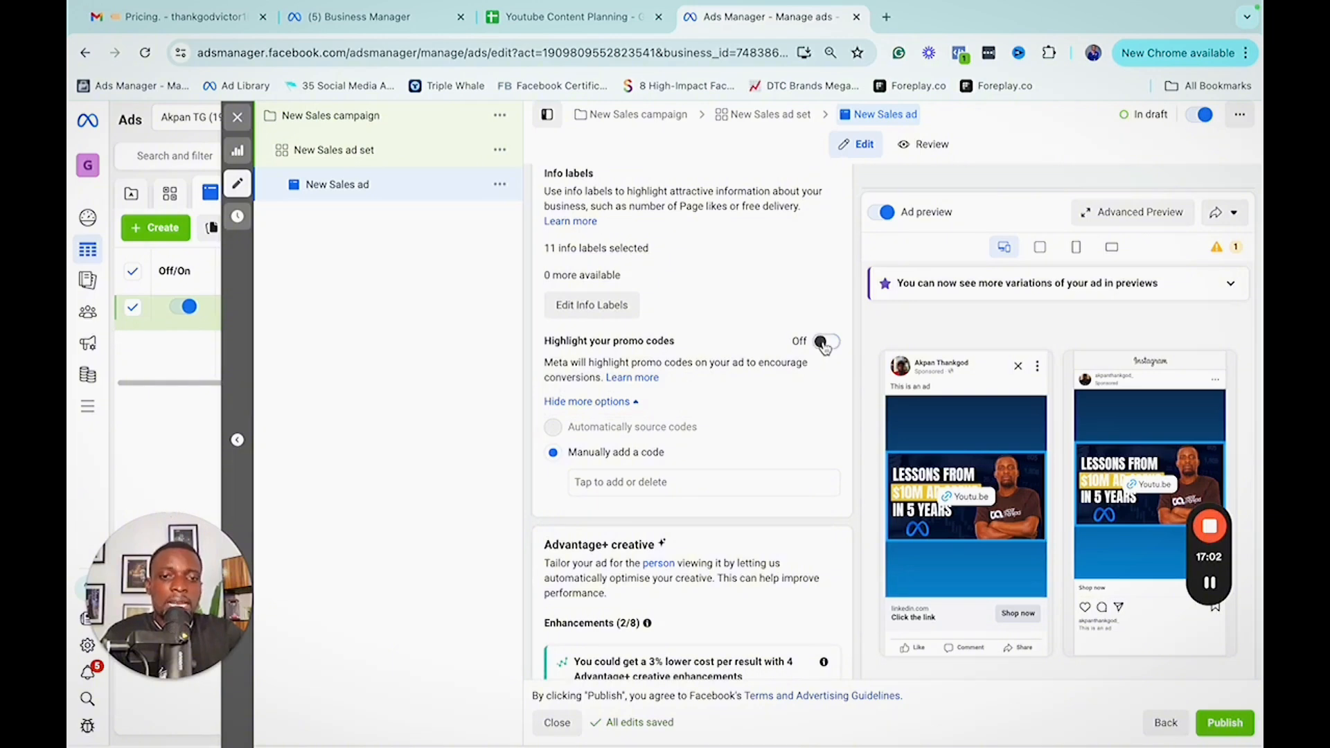
{"action": "left_click", "coordinate": [823, 343]}
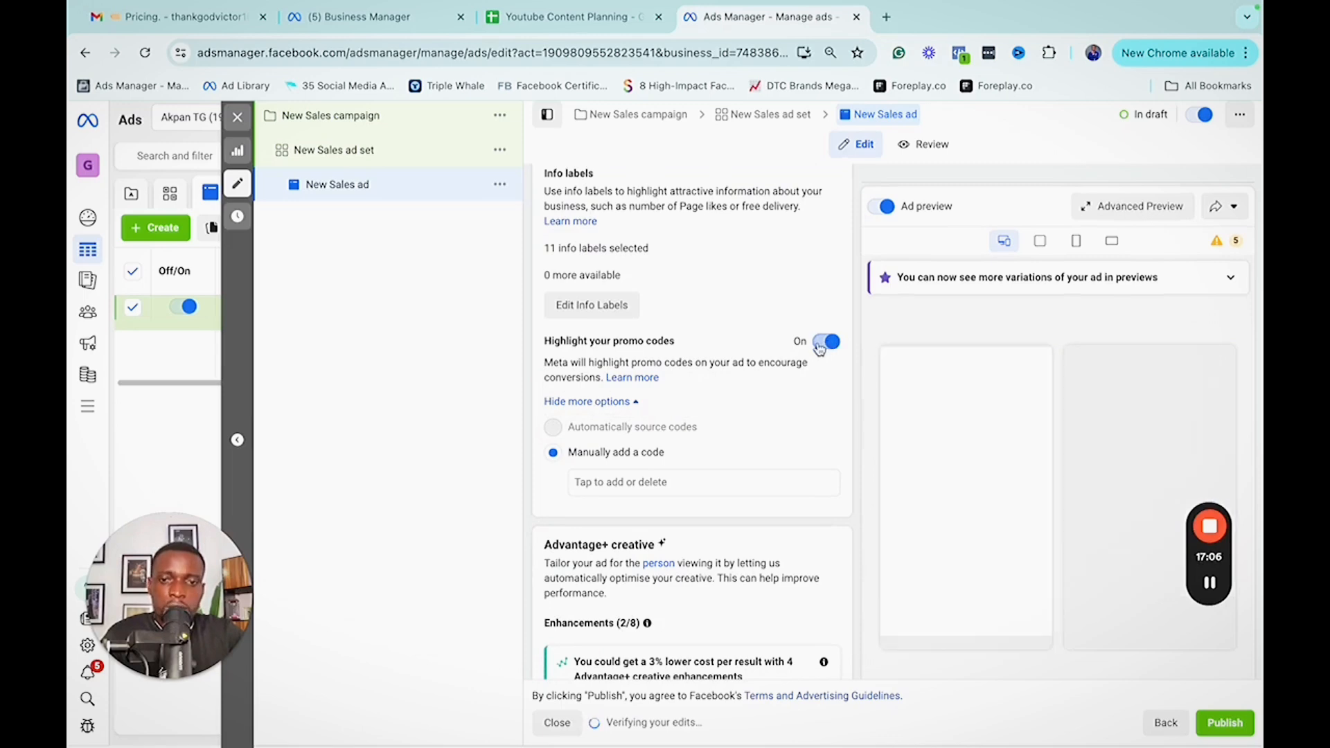
{"action": "left_click", "coordinate": [823, 343]}
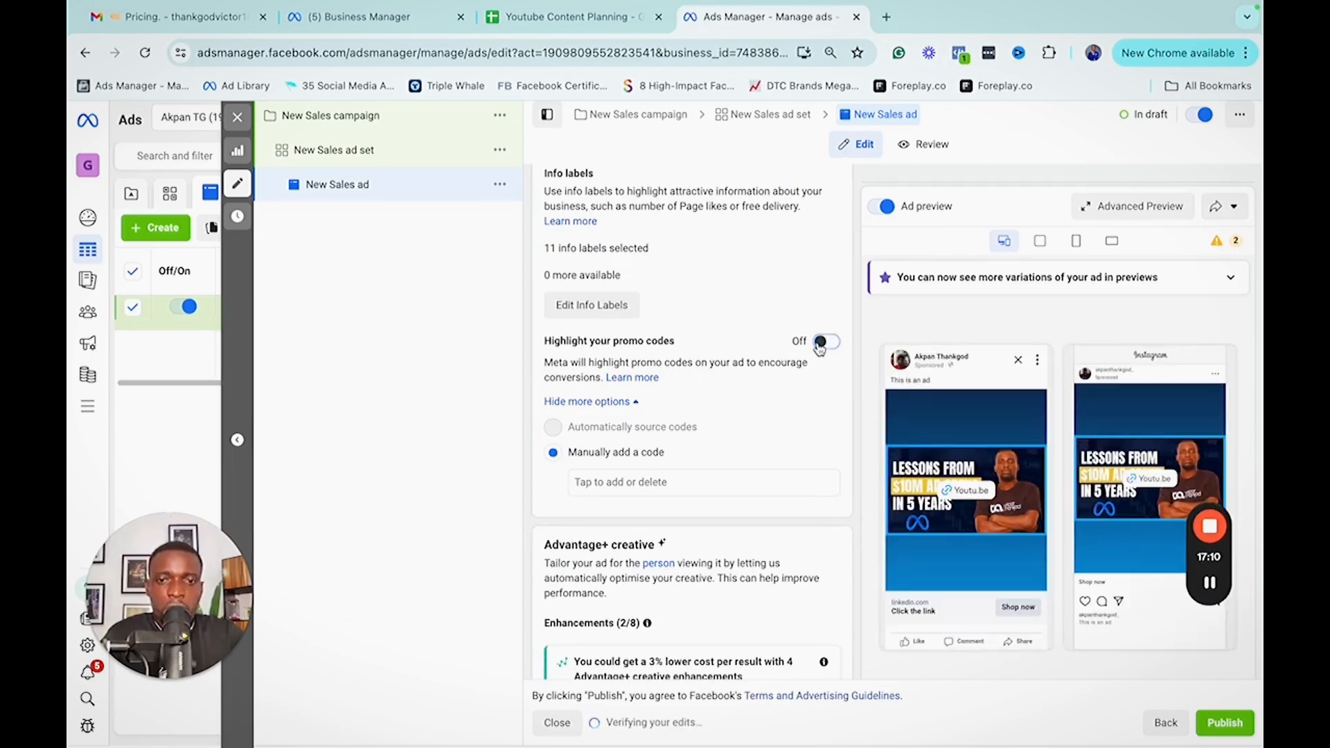
- Examine the ad's Advantage+ creative summary and its Destination settings, including the website URL, display link and browser add-ons
{"action": "scroll", "coordinate": [740, 459], "scroll_direction": "down", "scroll_amount": 2}
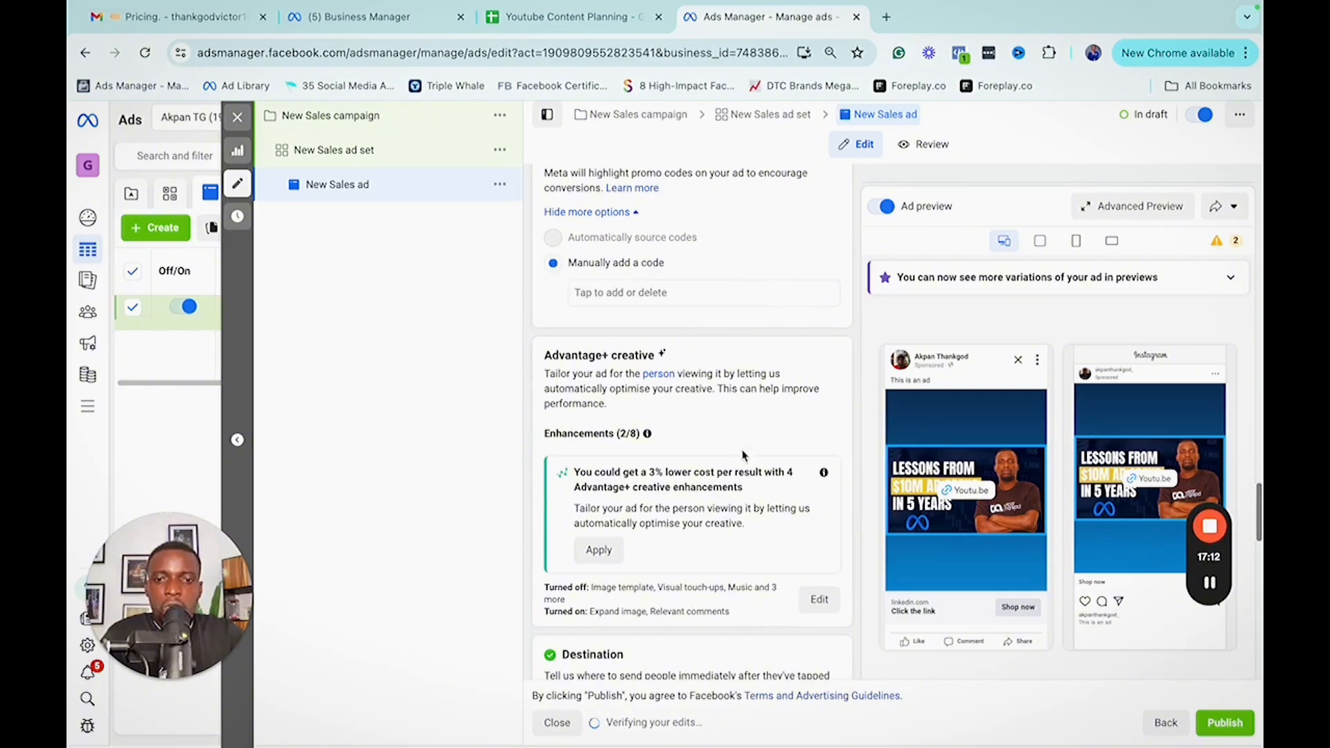
{"action": "scroll", "coordinate": [740, 458], "scroll_direction": "down", "scroll_amount": 2}
{"action": "scroll", "coordinate": [740, 459], "scroll_direction": "down", "scroll_amount": 3}
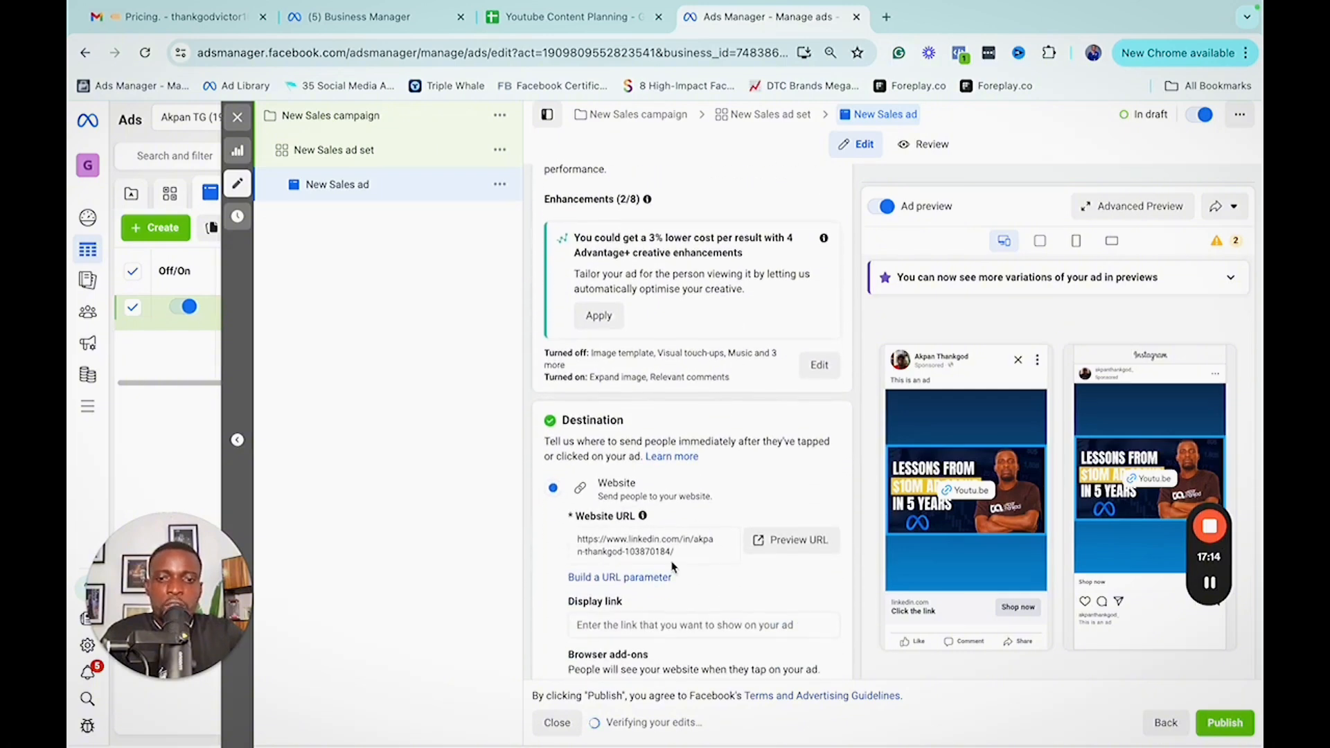
{"action": "left_click_drag", "start_coordinate": [683, 550], "coordinate": [572, 545]}
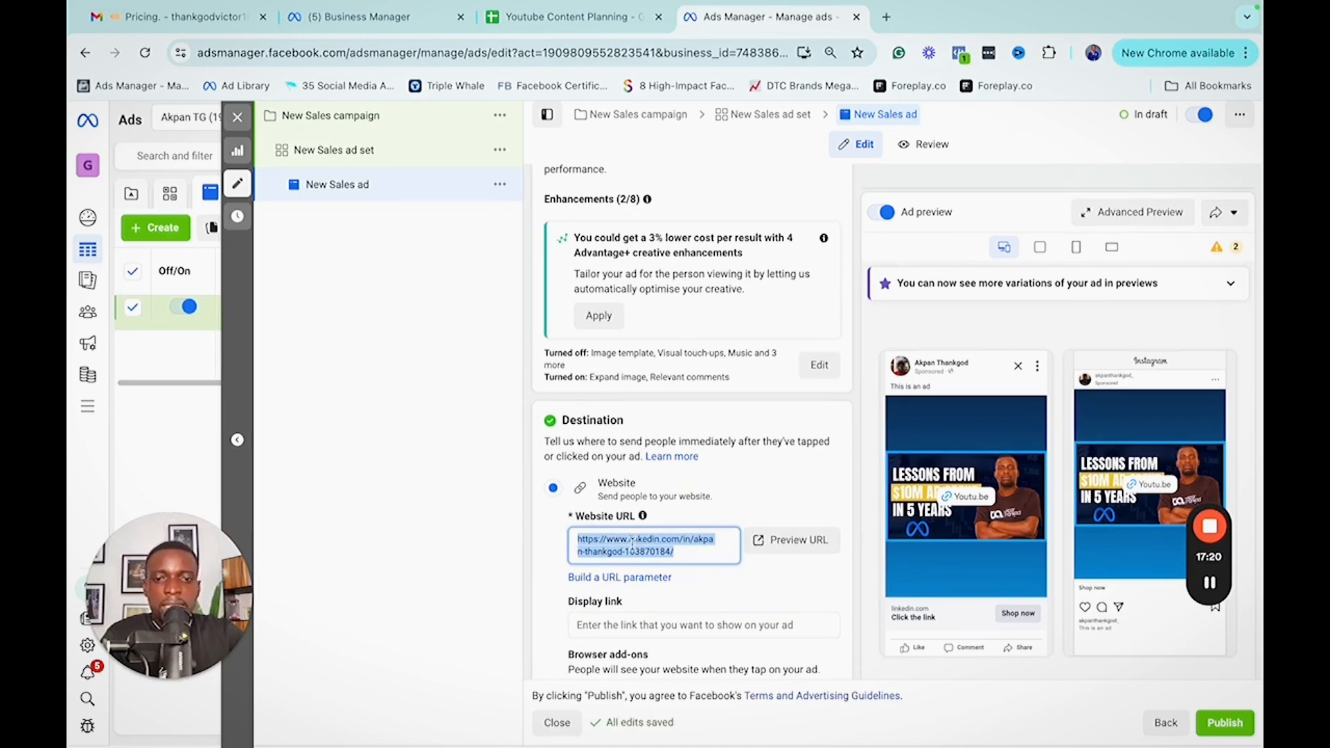
{"action": "scroll", "coordinate": [666, 556], "scroll_direction": "down", "scroll_amount": 2}
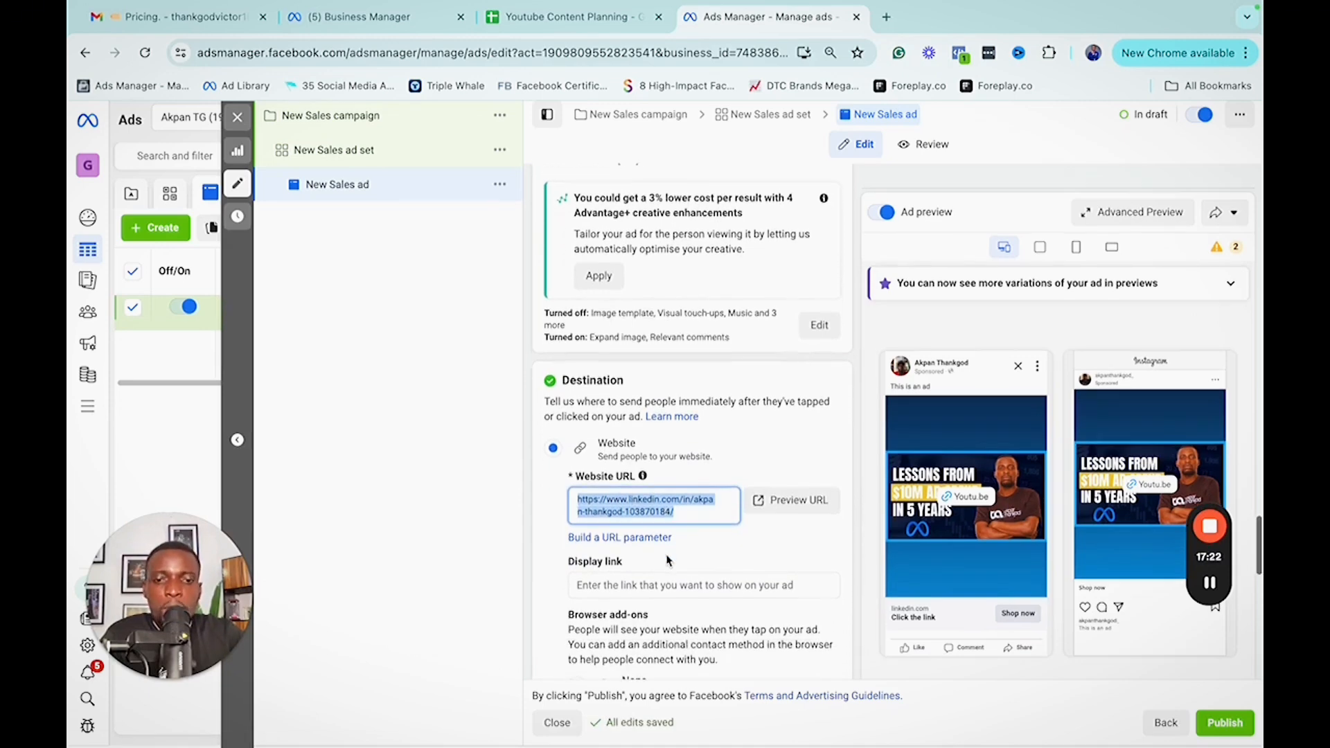
{"action": "scroll", "coordinate": [667, 559], "scroll_direction": "down", "scroll_amount": 5}
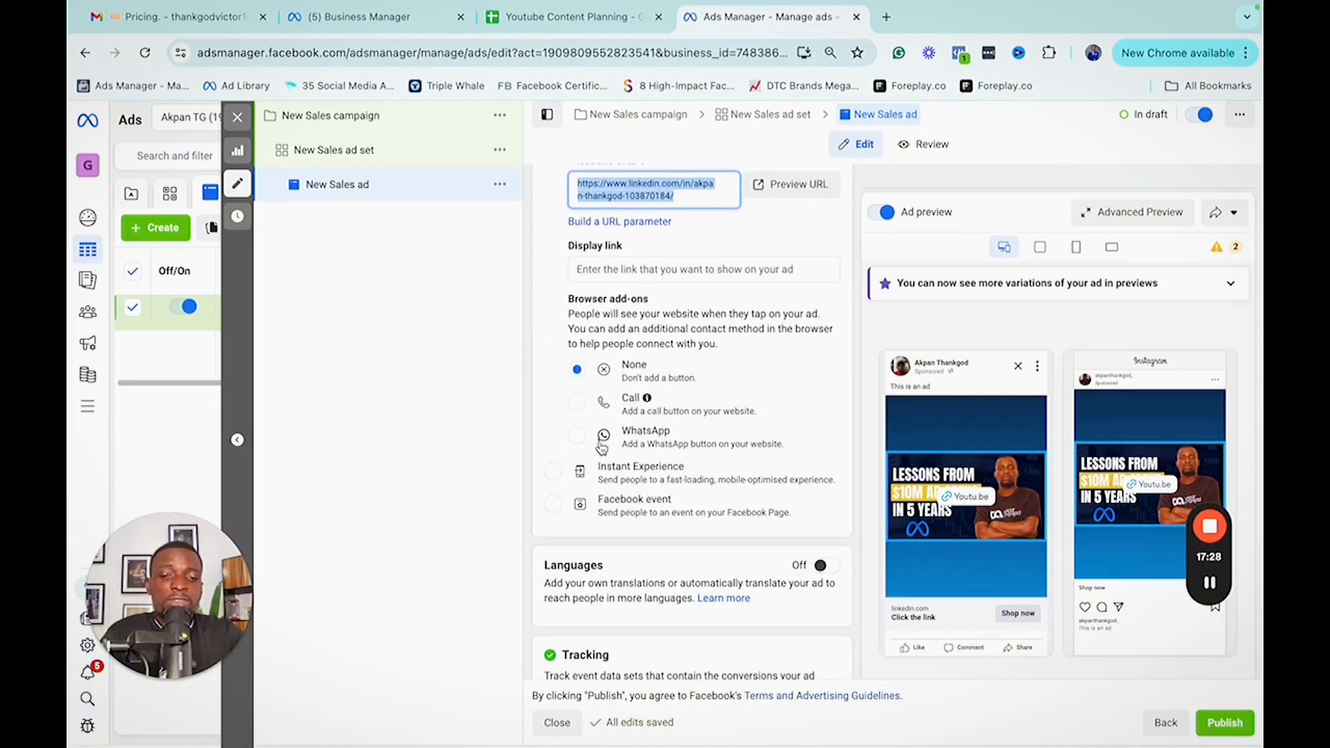
- Keep the ad's browser add-on set to None, and examine its Languages and Tracking settings, including website, app and offline events
{"action": "left_click", "coordinate": [577, 402]}
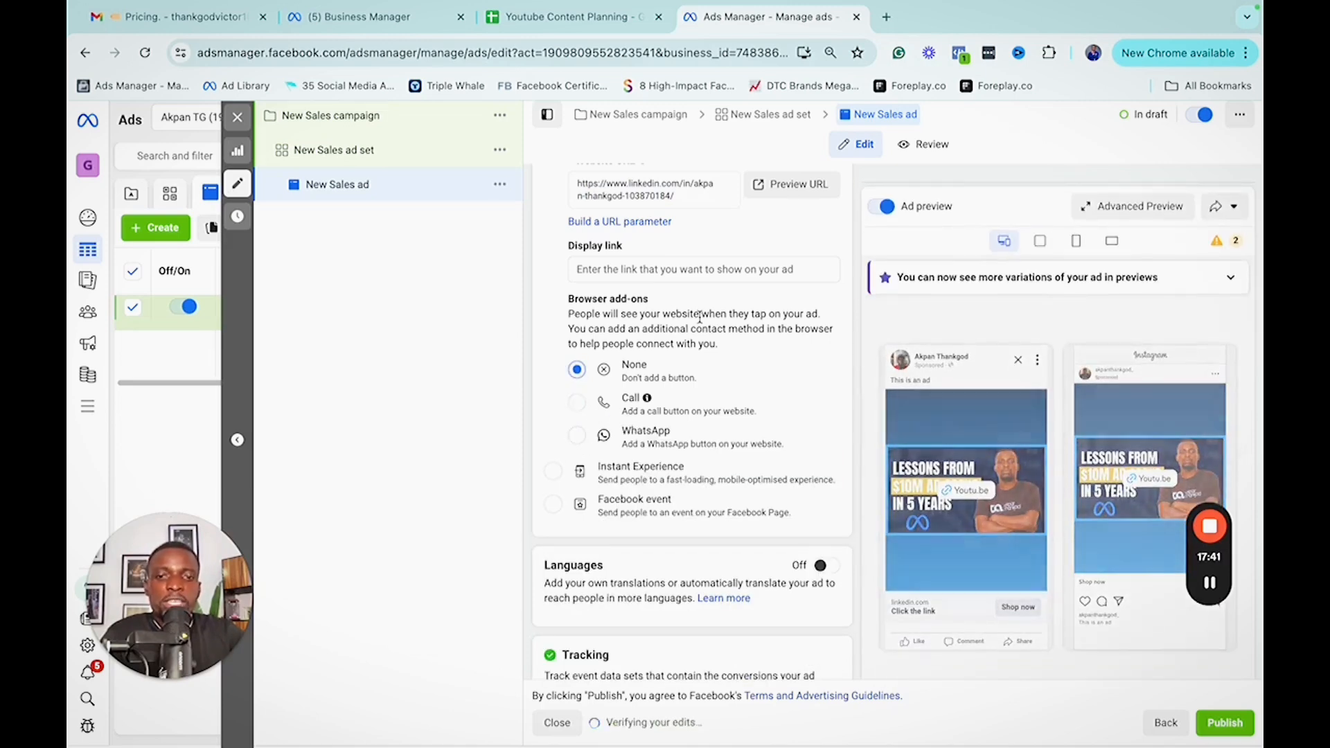
{"action": "scroll", "coordinate": [641, 416], "scroll_direction": "down", "scroll_amount": 4}
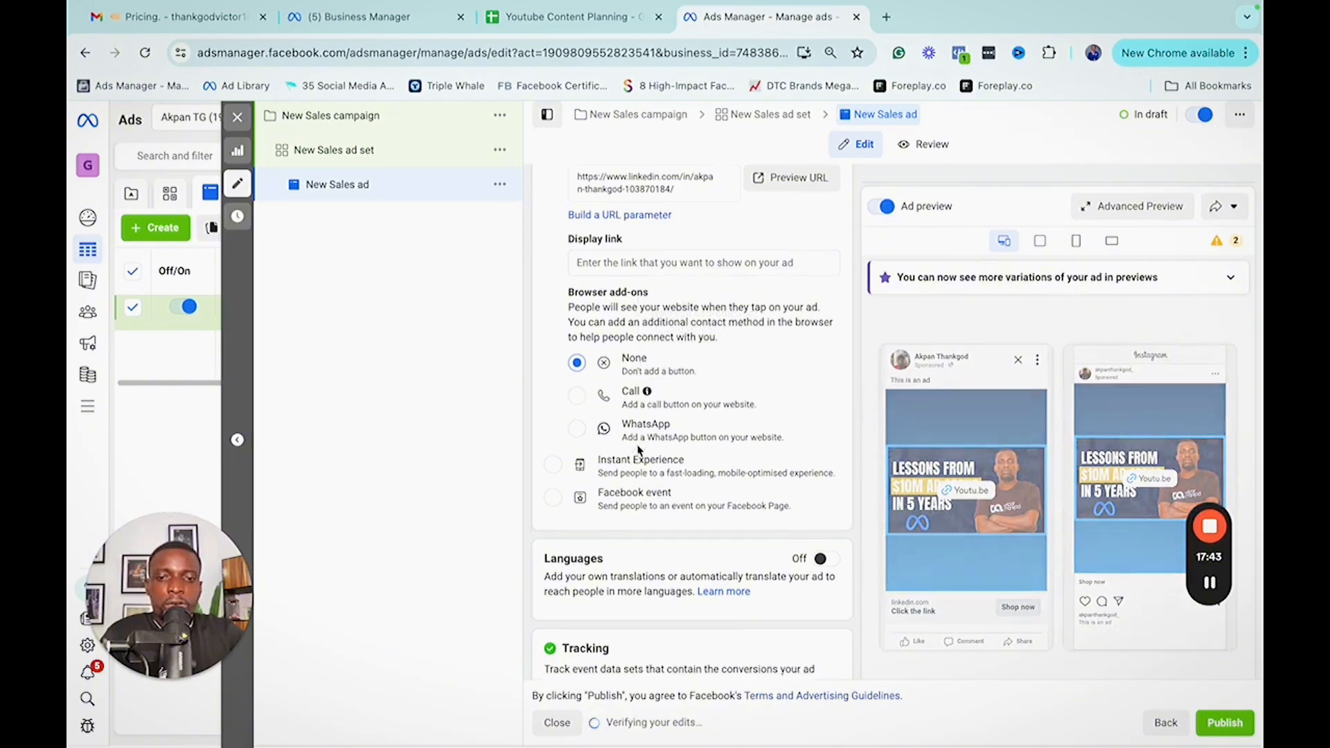
{"action": "scroll", "coordinate": [638, 449], "scroll_direction": "down", "scroll_amount": 1}
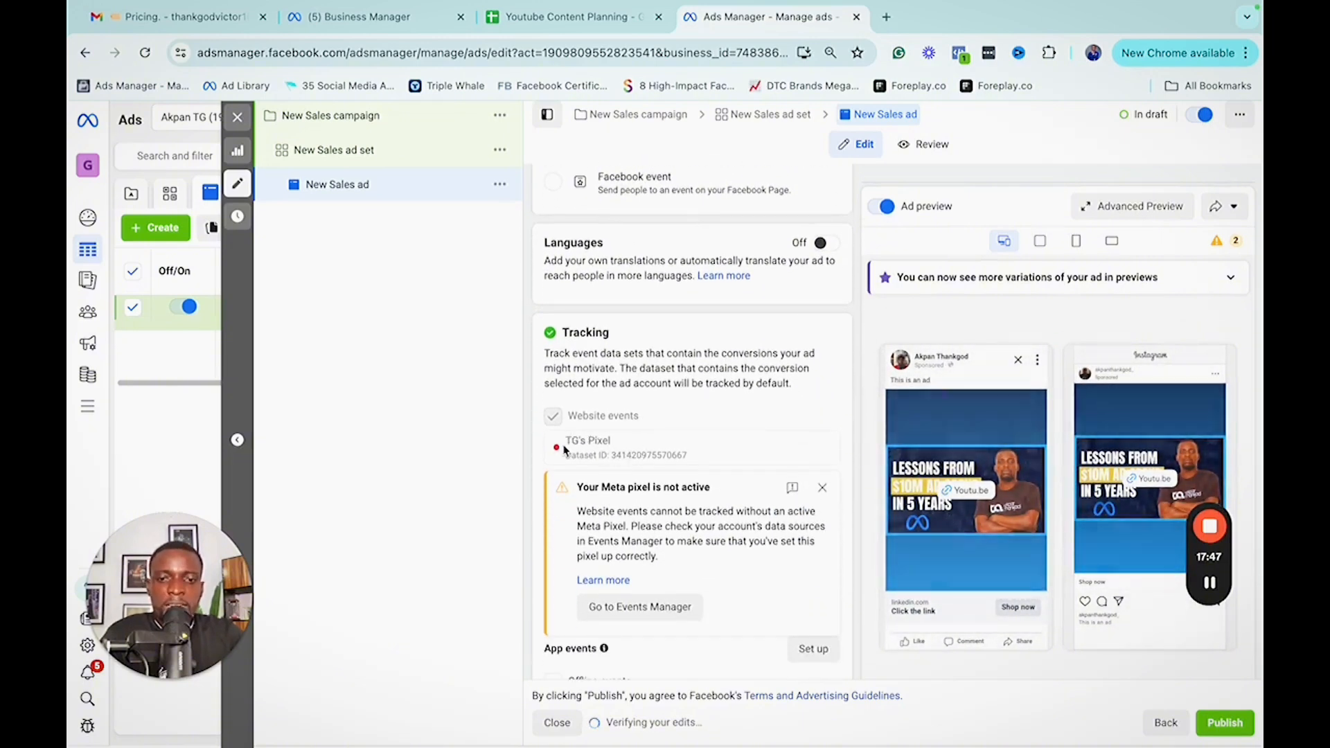
{"action": "scroll", "coordinate": [681, 459], "scroll_direction": "down", "scroll_amount": 3}
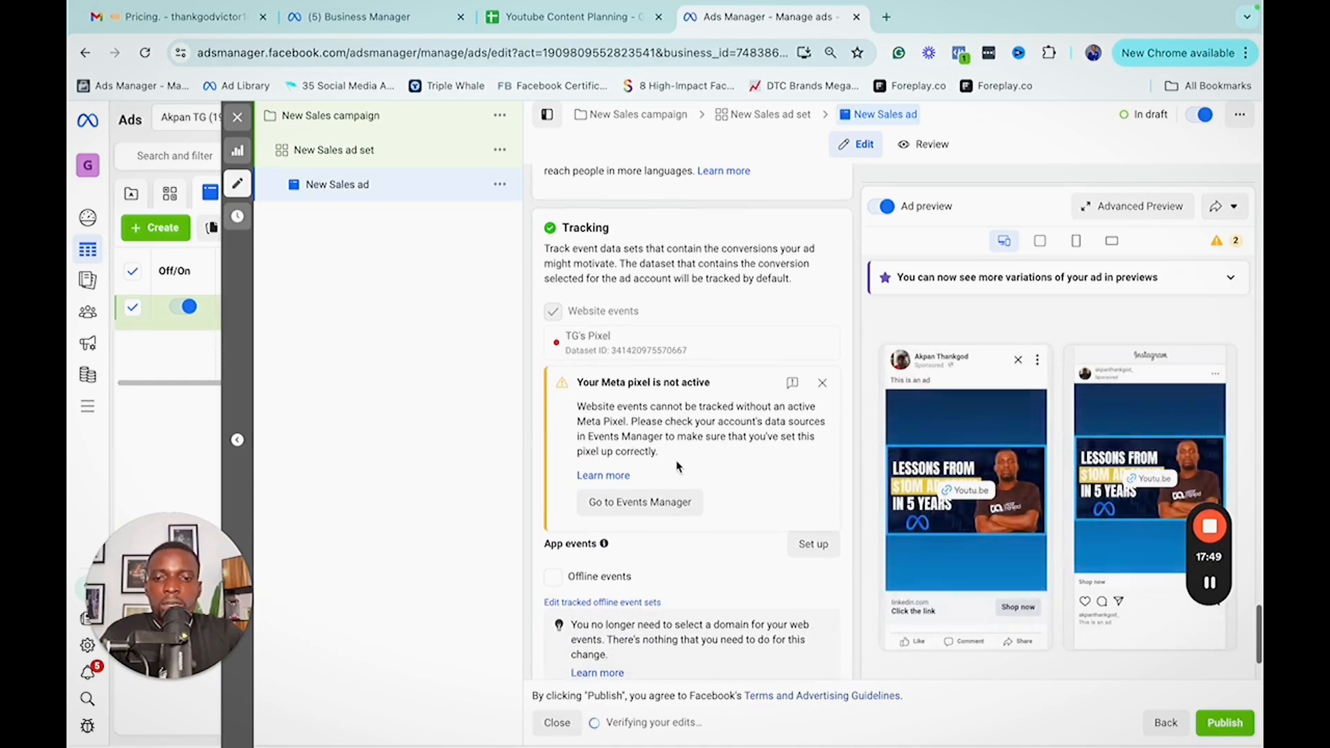
{"action": "scroll", "coordinate": [678, 467], "scroll_direction": "down", "scroll_amount": 1}
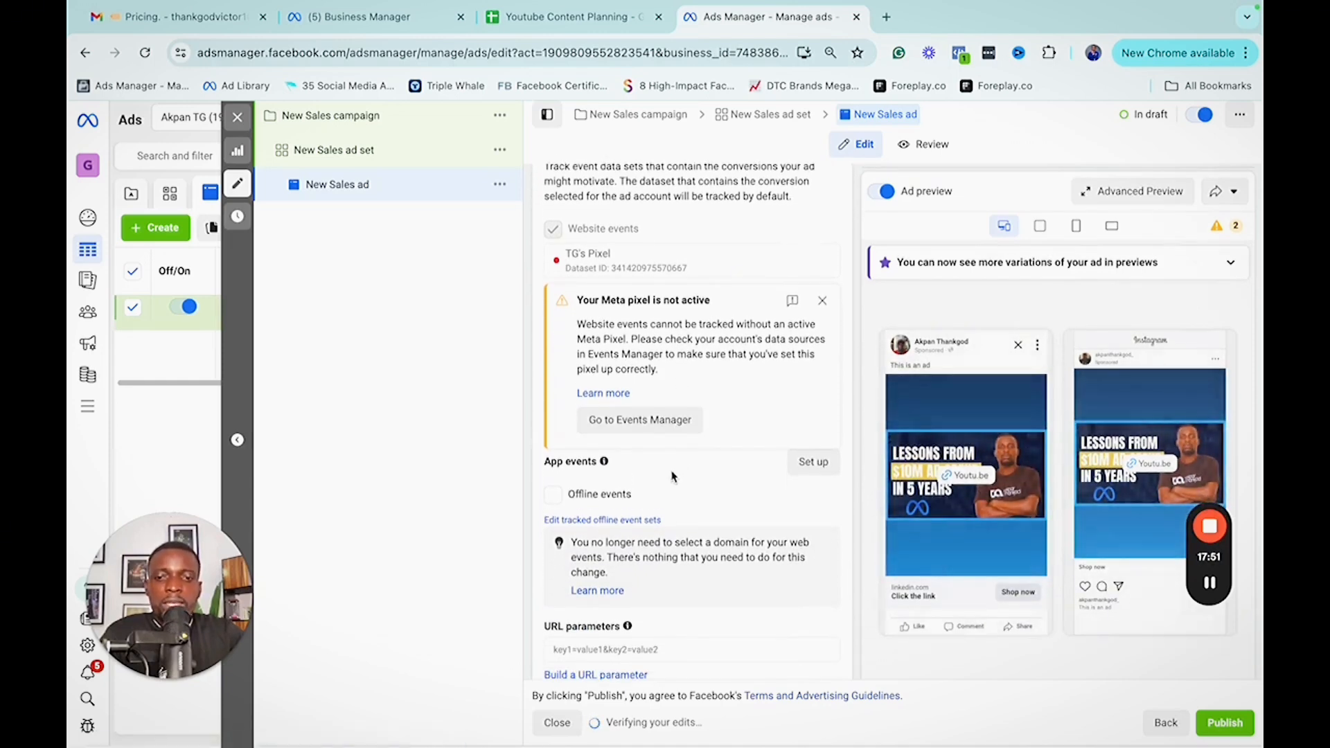
- Examine the empty URL parameters field for tracking, and look back over the ad's promo code and Advantage+ creative settings
{"action": "left_click", "coordinate": [640, 652]}
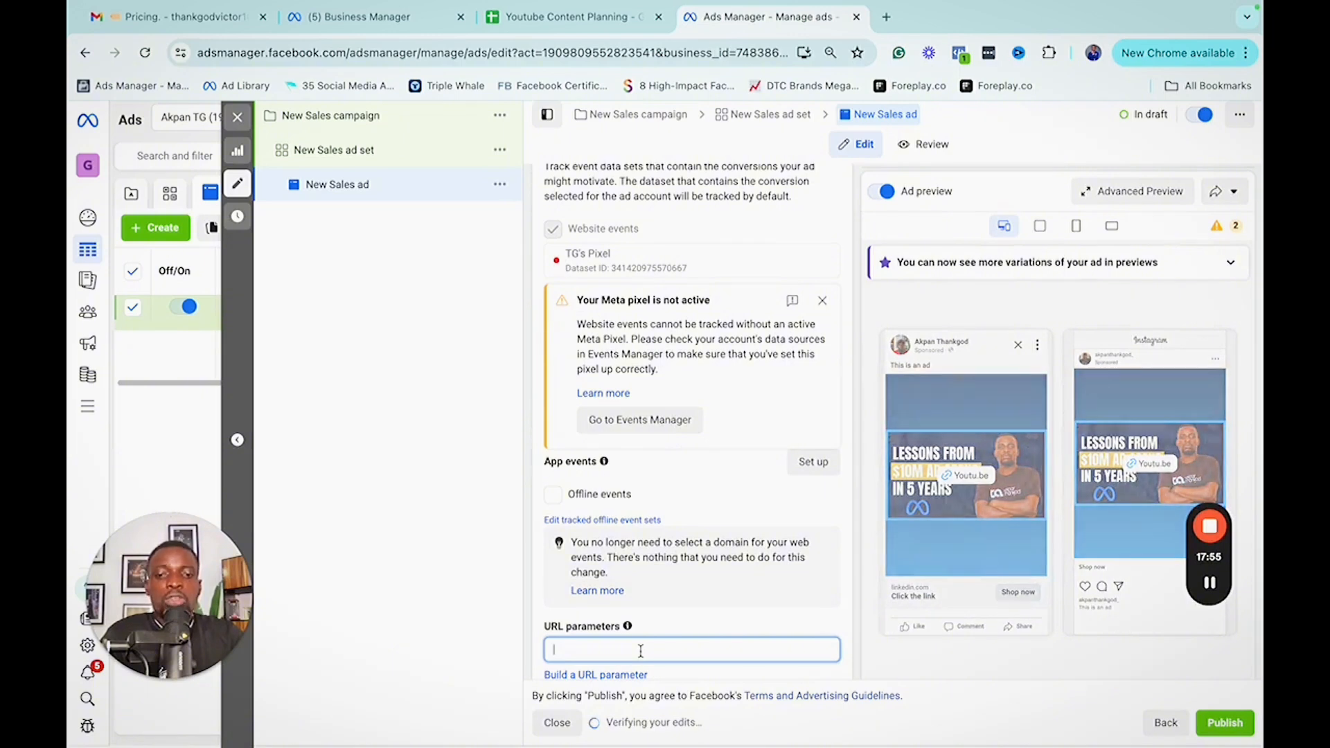
{"action": "mouse_move", "coordinate": [630, 627]}
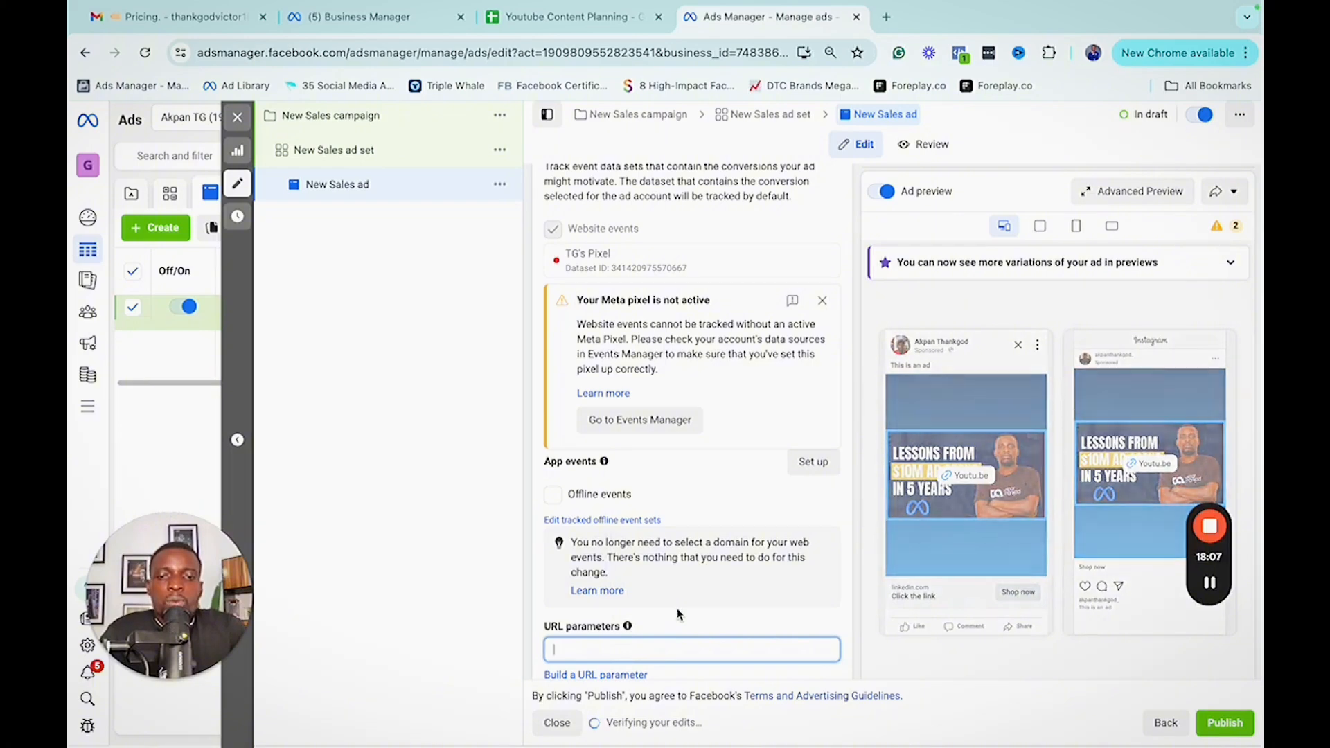
{"action": "scroll", "coordinate": [678, 614], "scroll_direction": "up", "scroll_amount": 15}
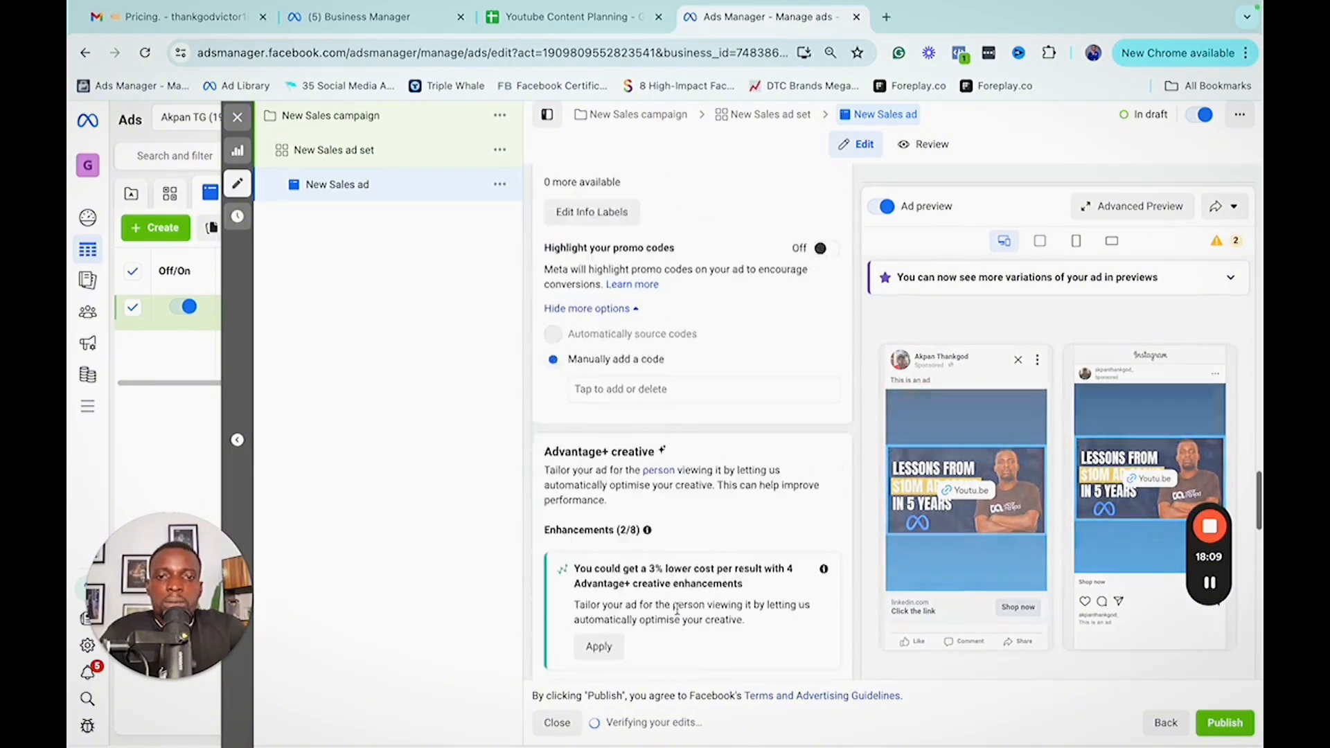
{"action": "scroll", "coordinate": [677, 608], "scroll_direction": "down", "scroll_amount": 15}
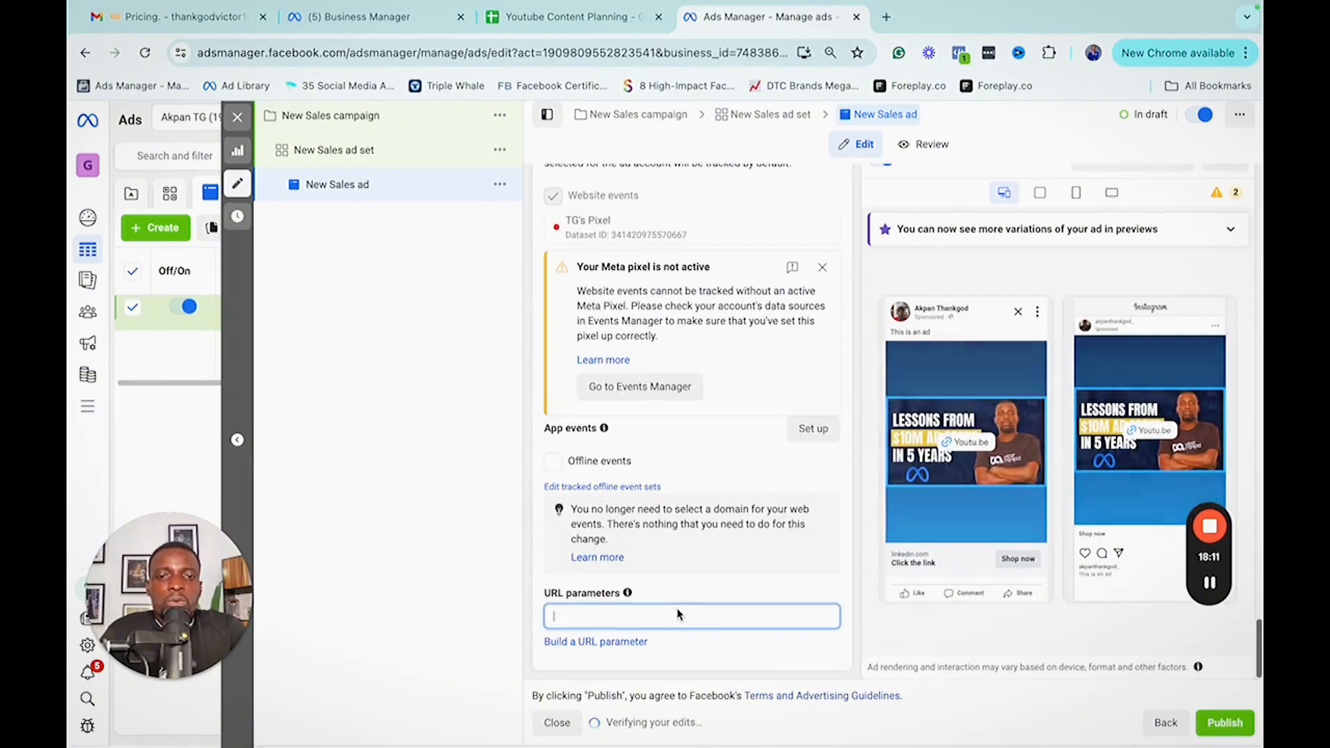
{"action": "mouse_move", "coordinate": [1260, 745]}
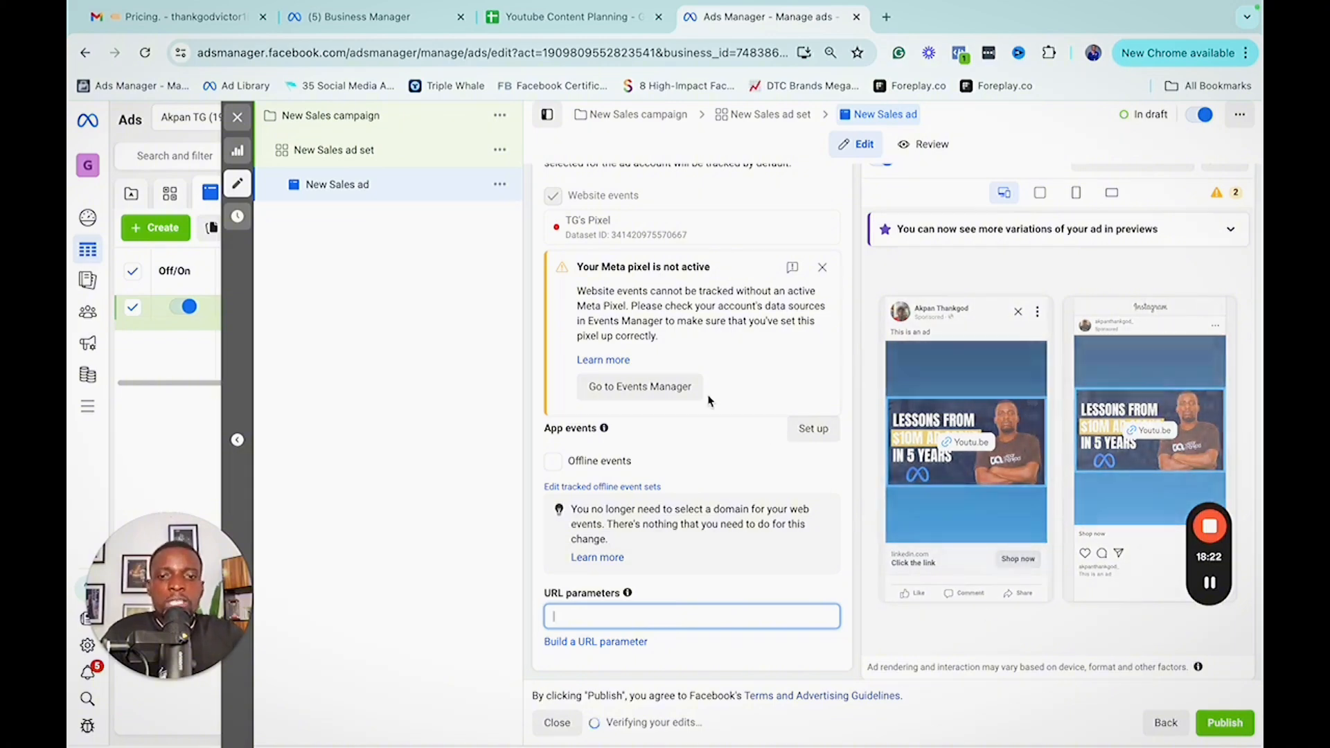
{"action": "scroll", "coordinate": [708, 395], "scroll_direction": "up", "scroll_amount": 10}
{"action": "scroll", "coordinate": [708, 395], "scroll_direction": "up", "scroll_amount": 8}
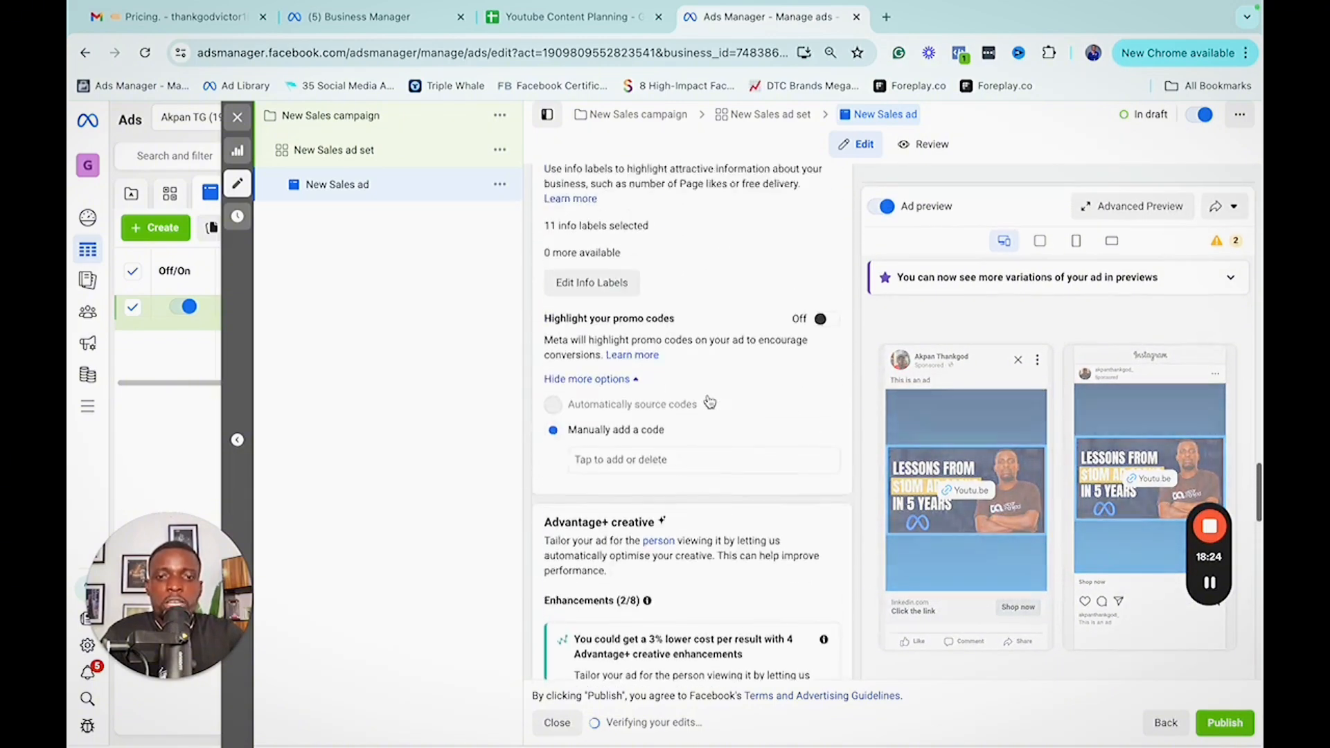